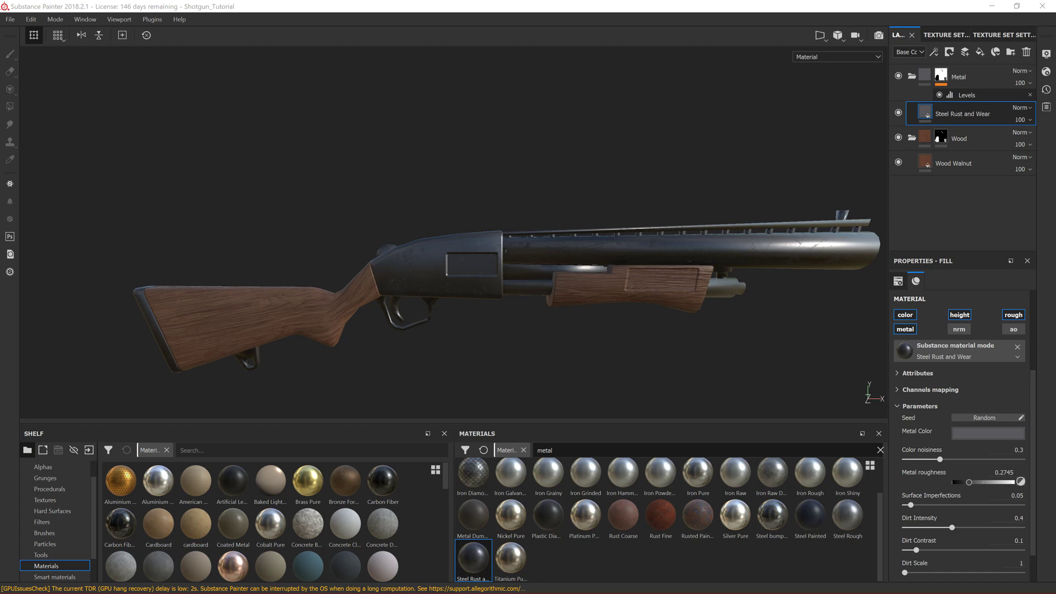
Step: Raise Surface Imperfections of the Steel Rust and Wear layer to 1 to preview the dents, and settle on 0.2
{"action": "scroll", "coordinate": [471, 275], "scroll_direction": "up", "scroll_amount": 5}
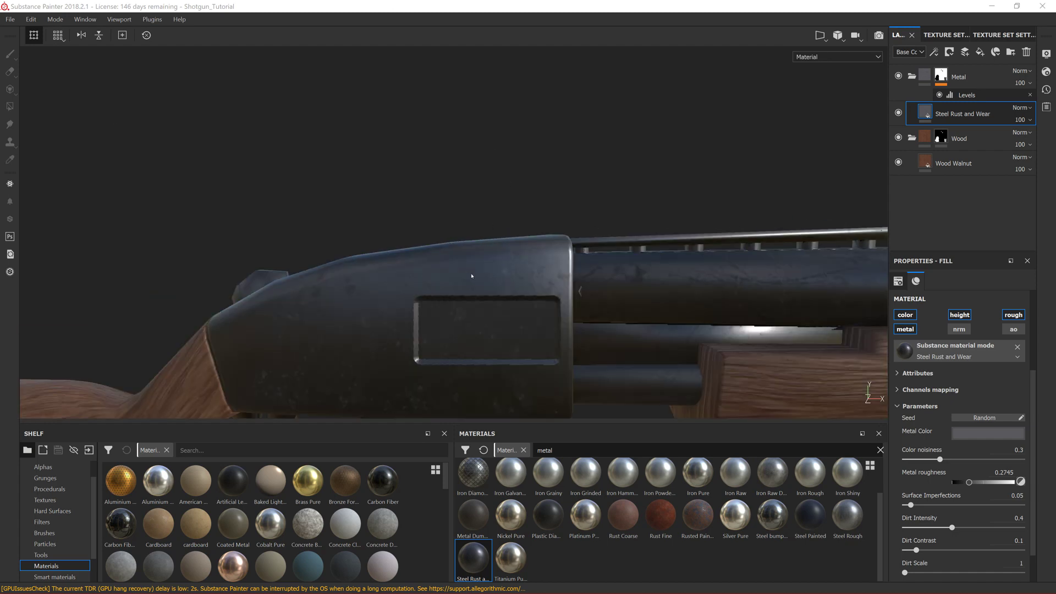
{"action": "scroll", "coordinate": [654, 213], "scroll_direction": "down", "scroll_amount": 5}
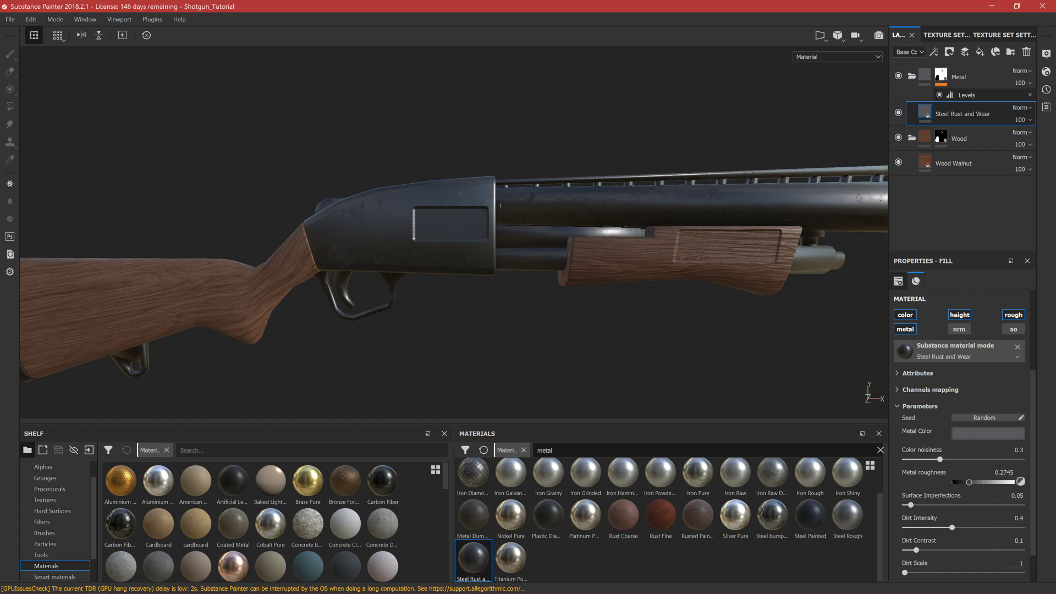
{"action": "left_click_drag", "start_coordinate": [747, 164], "coordinate": [618, 276], "text": "alt"}
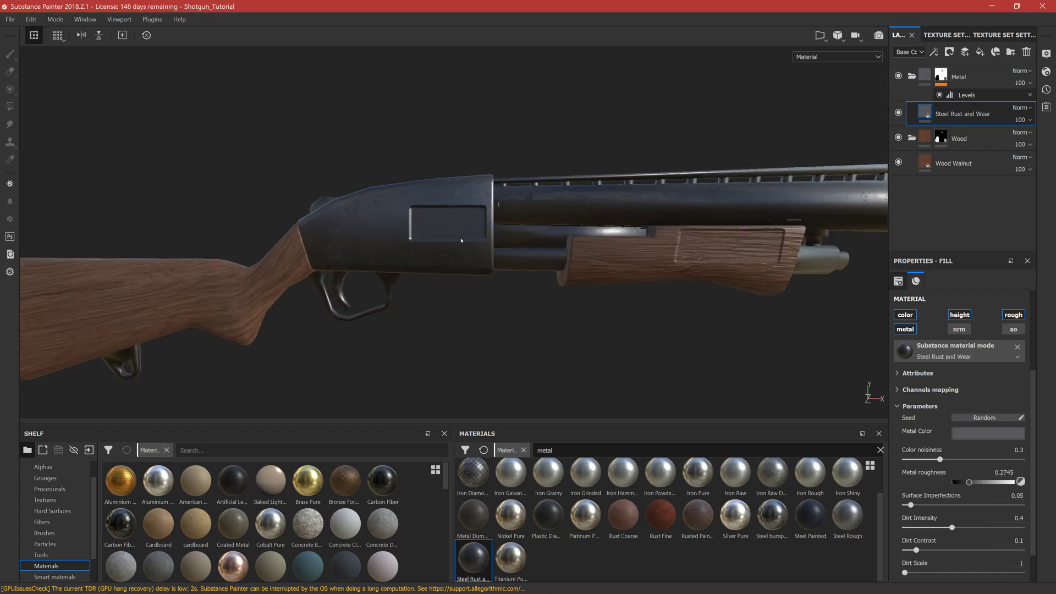
{"action": "left_click_drag", "start_coordinate": [336, 202], "coordinate": [449, 229], "text": "alt"}
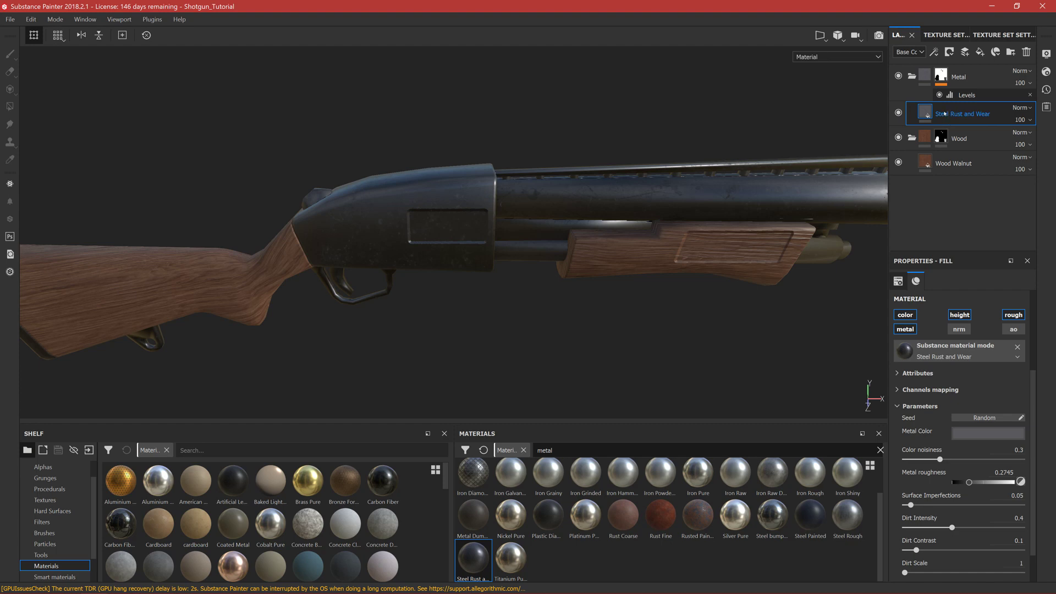
{"action": "scroll", "coordinate": [943, 457], "scroll_direction": "down", "scroll_amount": 2}
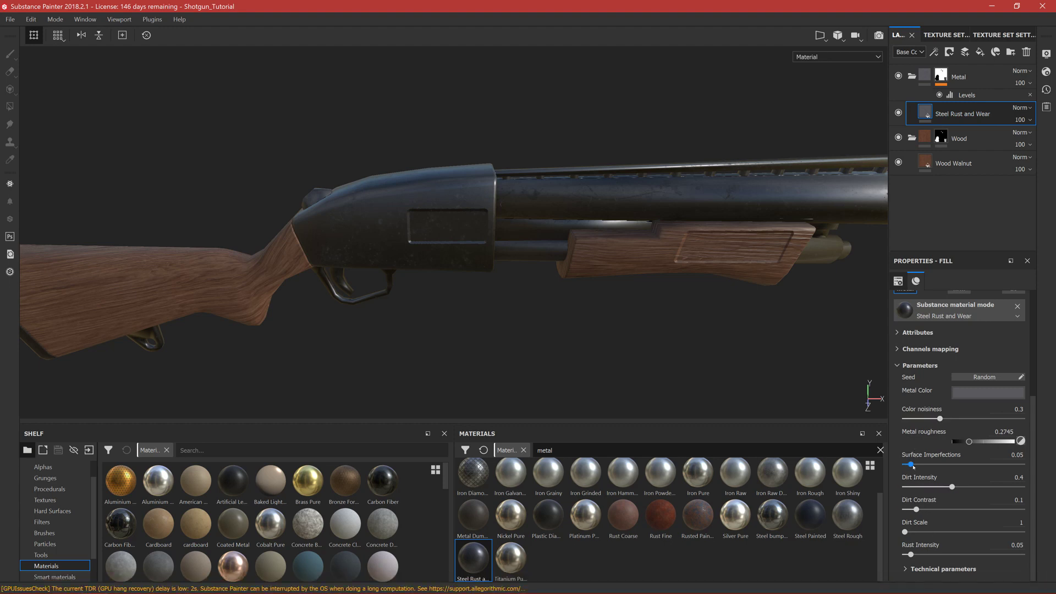
{"action": "left_click_drag", "start_coordinate": [912, 466], "coordinate": [1032, 467]}
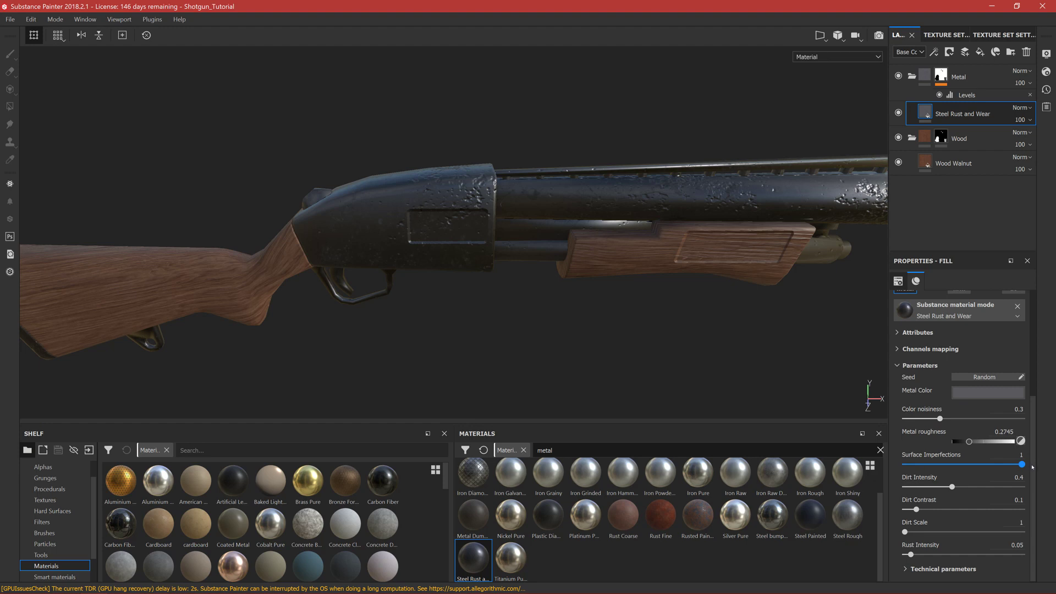
{"action": "right_click_drag", "start_coordinate": [426, 180], "coordinate": [442, 226], "text": "alt"}
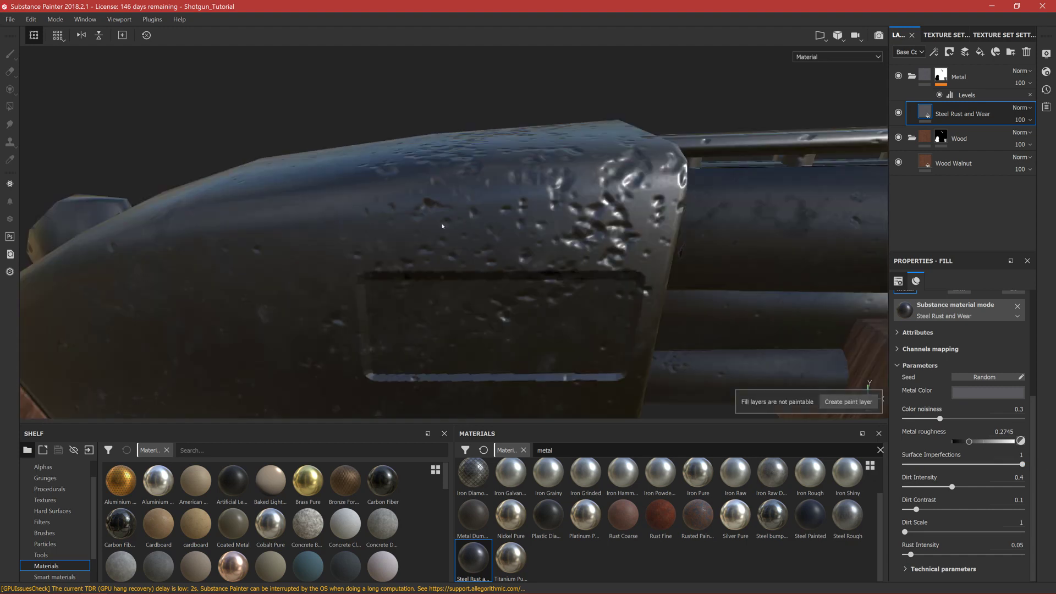
{"action": "left_click_drag", "start_coordinate": [600, 300], "coordinate": [616, 261], "text": "alt"}
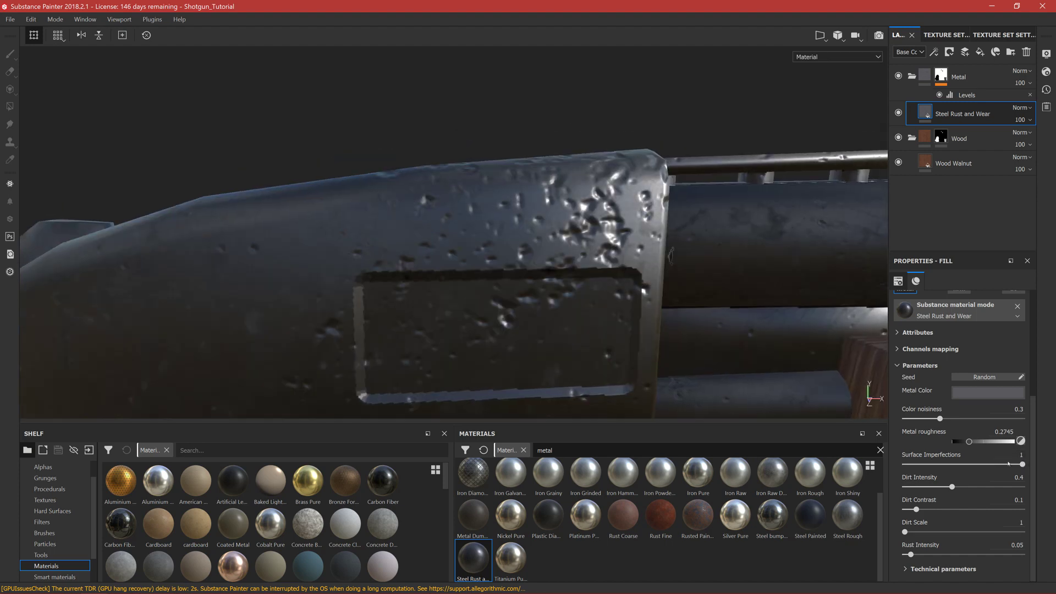
{"action": "left_click_drag", "start_coordinate": [1023, 465], "coordinate": [928, 466]}
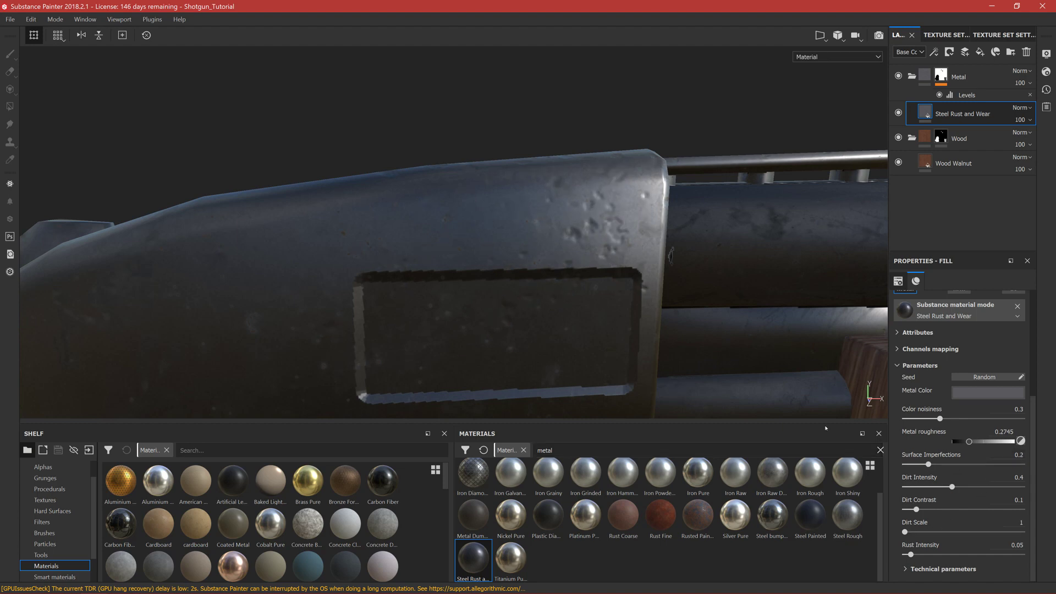
Step: Test the steel layer's Color noisiness at 1, and settle on 0.38
{"action": "scroll", "coordinate": [344, 233], "scroll_direction": "down", "scroll_amount": 4}
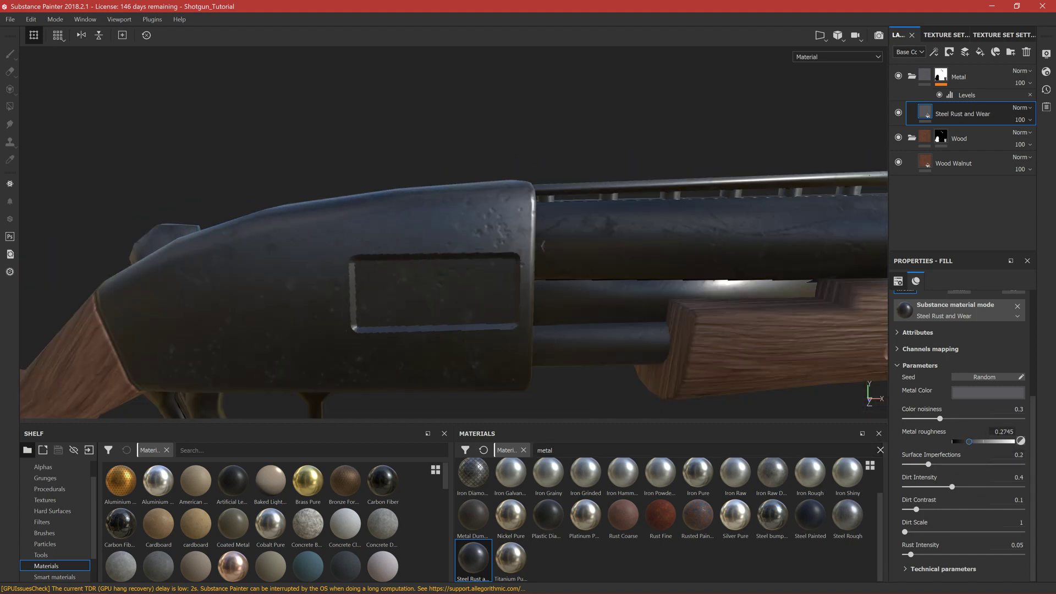
{"action": "scroll", "coordinate": [557, 328], "scroll_direction": "up", "scroll_amount": 4}
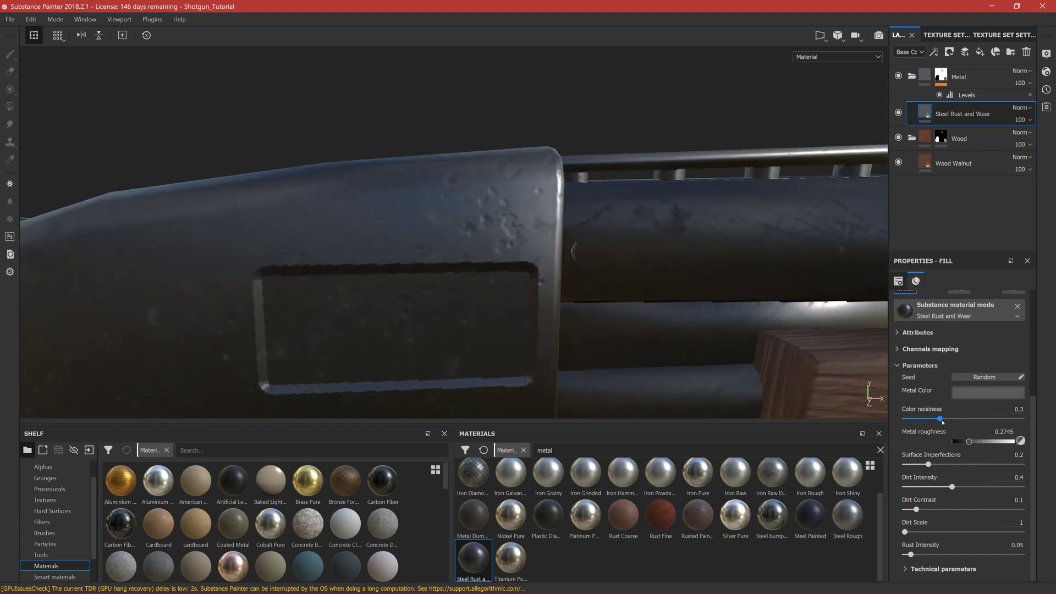
{"action": "left_click_drag", "start_coordinate": [942, 421], "coordinate": [1024, 419]}
{"action": "scroll", "coordinate": [605, 286], "scroll_direction": "down", "scroll_amount": 3}
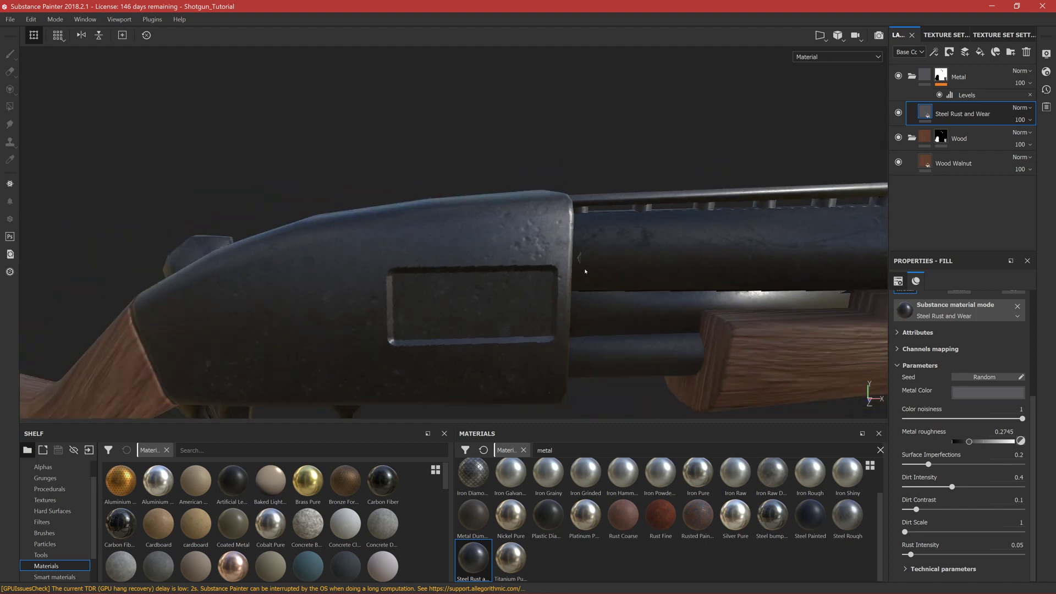
{"action": "scroll", "coordinate": [585, 272], "scroll_direction": "up", "scroll_amount": 4}
{"action": "scroll", "coordinate": [584, 271], "scroll_direction": "down", "scroll_amount": 2}
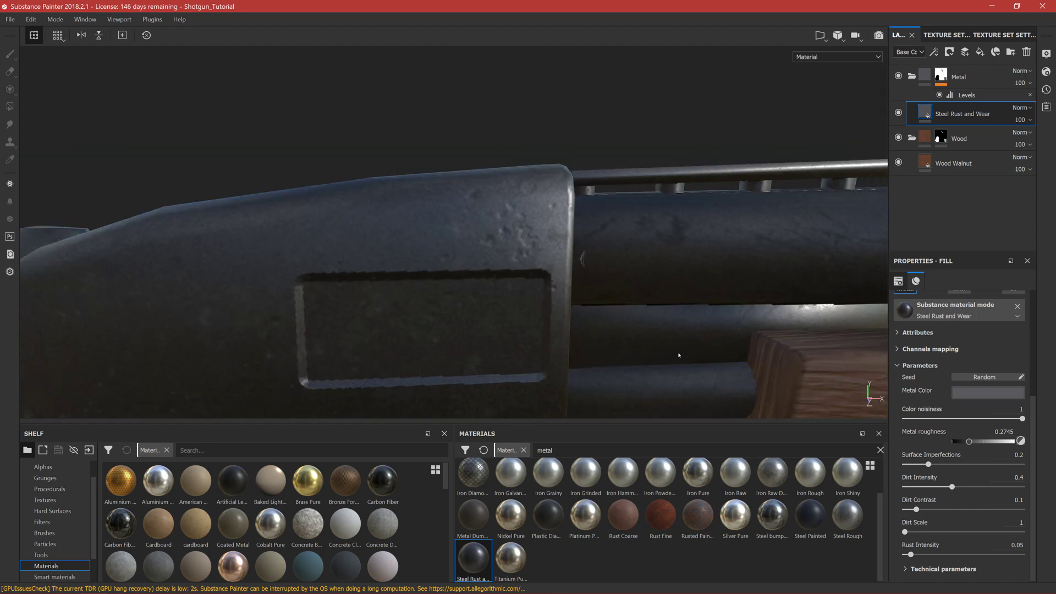
{"action": "left_click_drag", "start_coordinate": [1022, 419], "coordinate": [942, 418]}
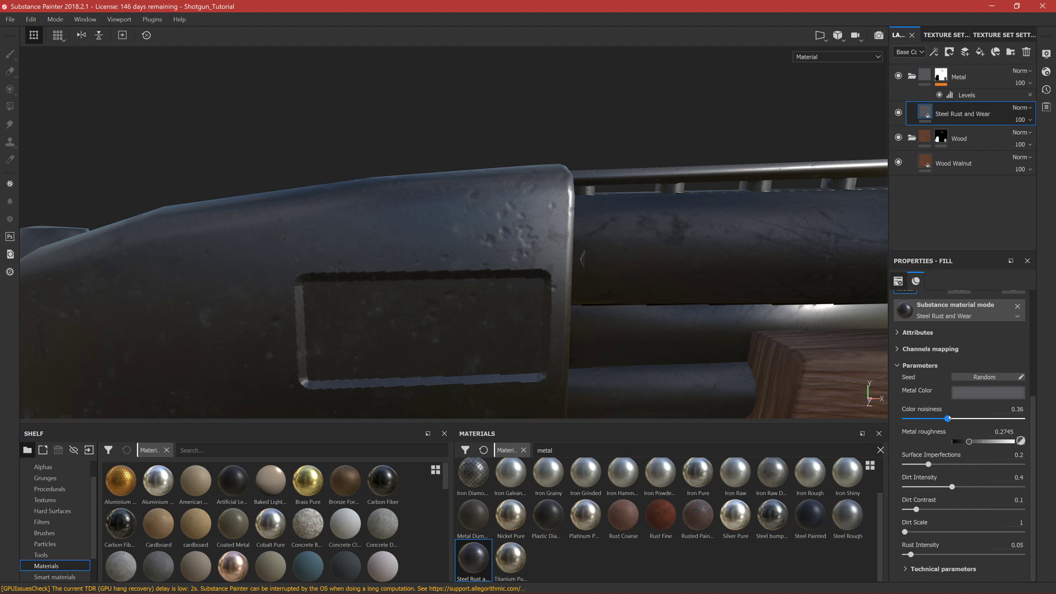
Step: Set the steel layer's Dirt Intensity to 0.51 and its Dirt Contrast to 0.46
{"action": "scroll", "coordinate": [596, 323], "scroll_direction": "down", "scroll_amount": 5}
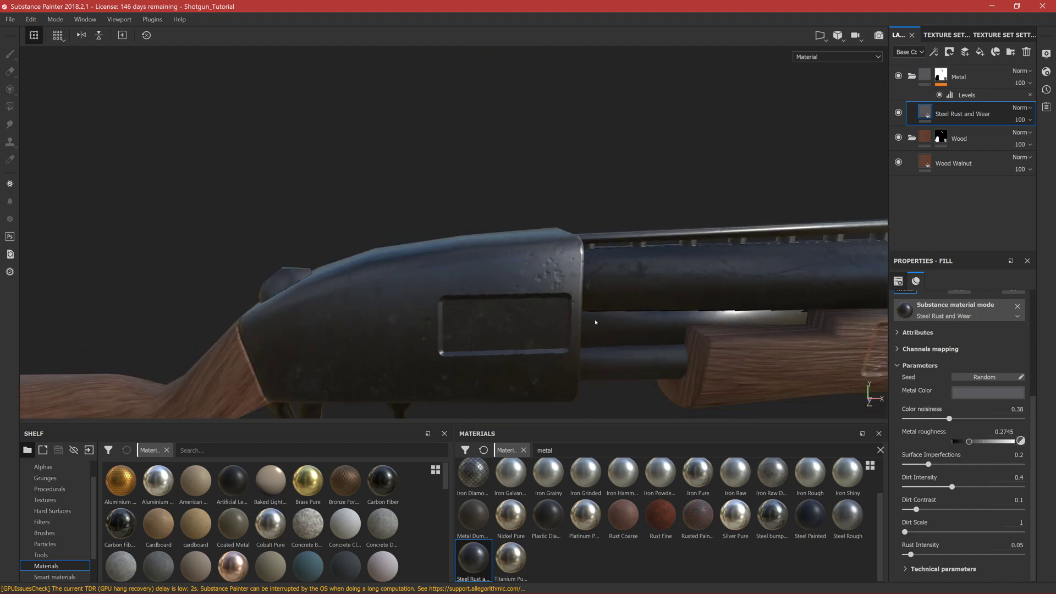
{"action": "scroll", "coordinate": [596, 323], "scroll_direction": "up", "scroll_amount": 5}
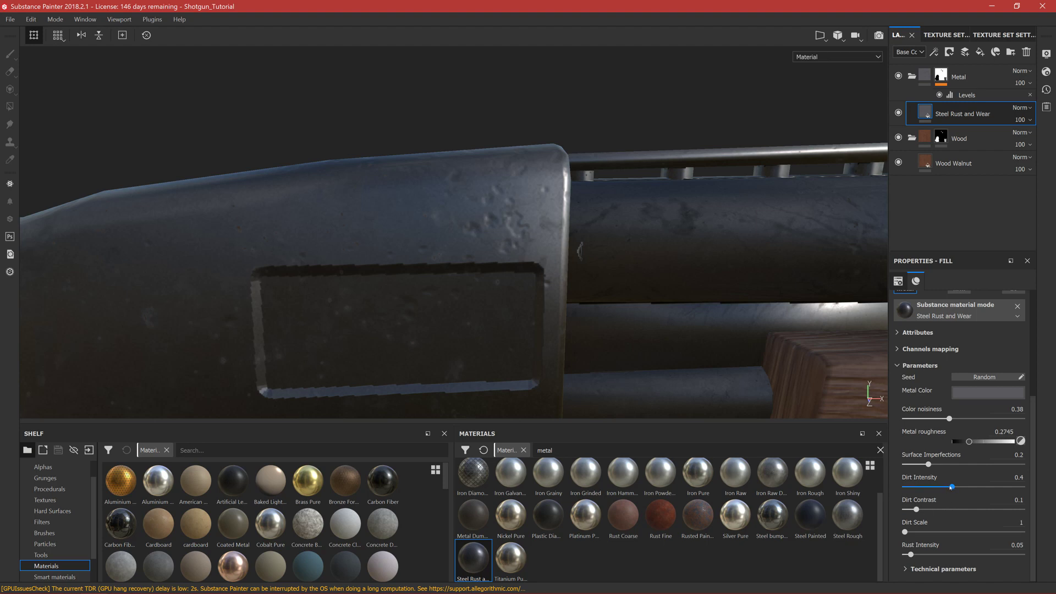
{"action": "left_click_drag", "start_coordinate": [952, 487], "coordinate": [1024, 487]}
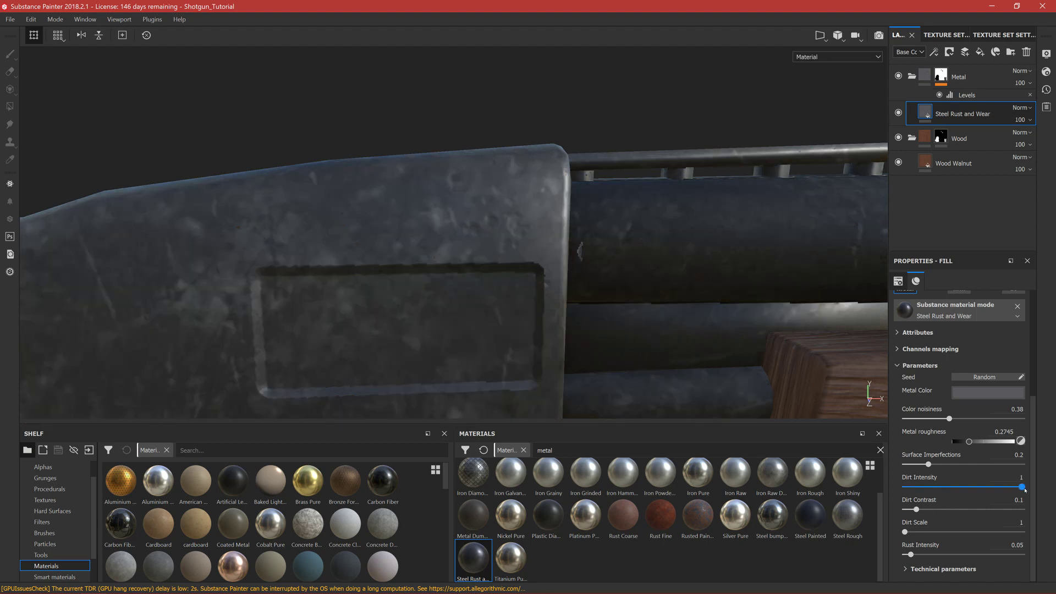
{"action": "scroll", "coordinate": [520, 309], "scroll_direction": "down", "scroll_amount": 5}
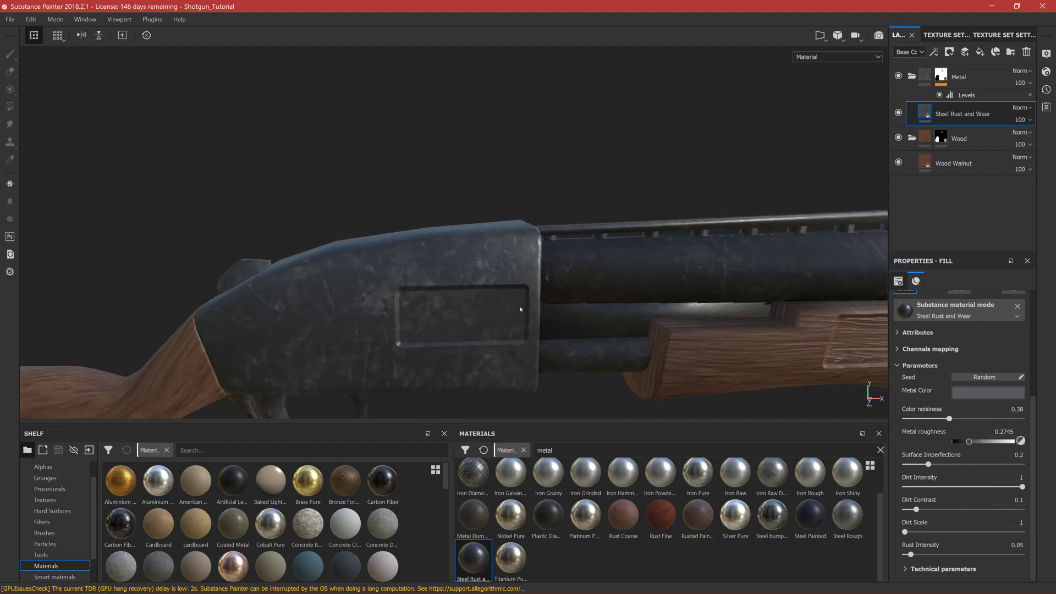
{"action": "left_click_drag", "start_coordinate": [1017, 488], "coordinate": [965, 487]}
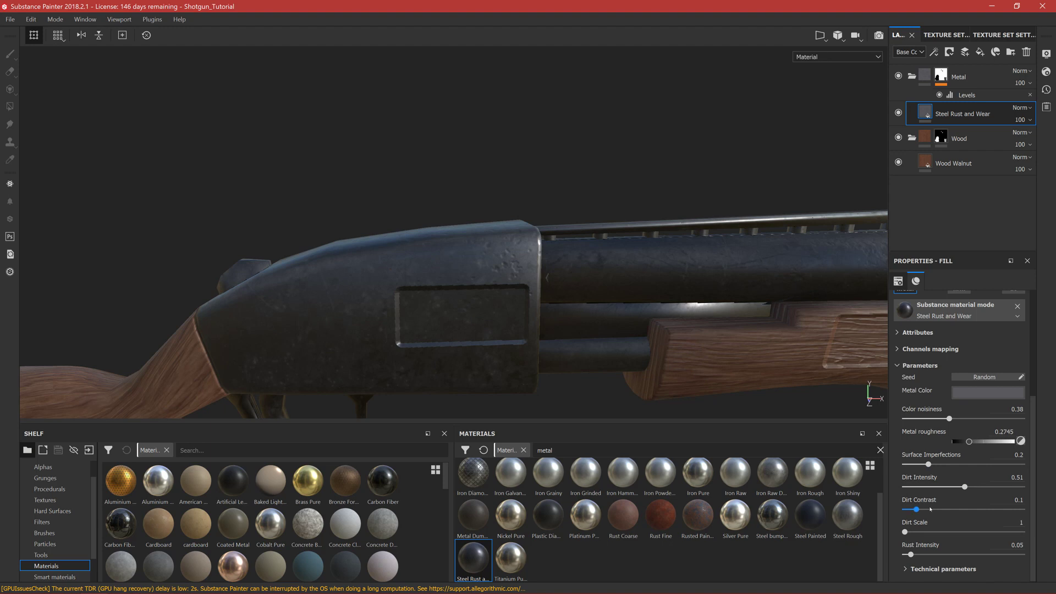
{"action": "left_click_drag", "start_coordinate": [917, 511], "coordinate": [944, 509]}
{"action": "left_click_drag", "start_coordinate": [943, 489], "coordinate": [959, 509]}
Step: Set the steel layer's Rust Intensity to 0 and its Dirt Scale to 1 after trying larger scales
{"action": "scroll", "coordinate": [514, 295], "scroll_direction": "up", "scroll_amount": 3}
{"action": "scroll", "coordinate": [497, 316], "scroll_direction": "down", "scroll_amount": 5}
{"action": "middle_click_drag", "start_coordinate": [497, 316], "coordinate": [490, 225], "text": "alt"}
{"action": "left_click_drag", "start_coordinate": [911, 555], "coordinate": [953, 532]}
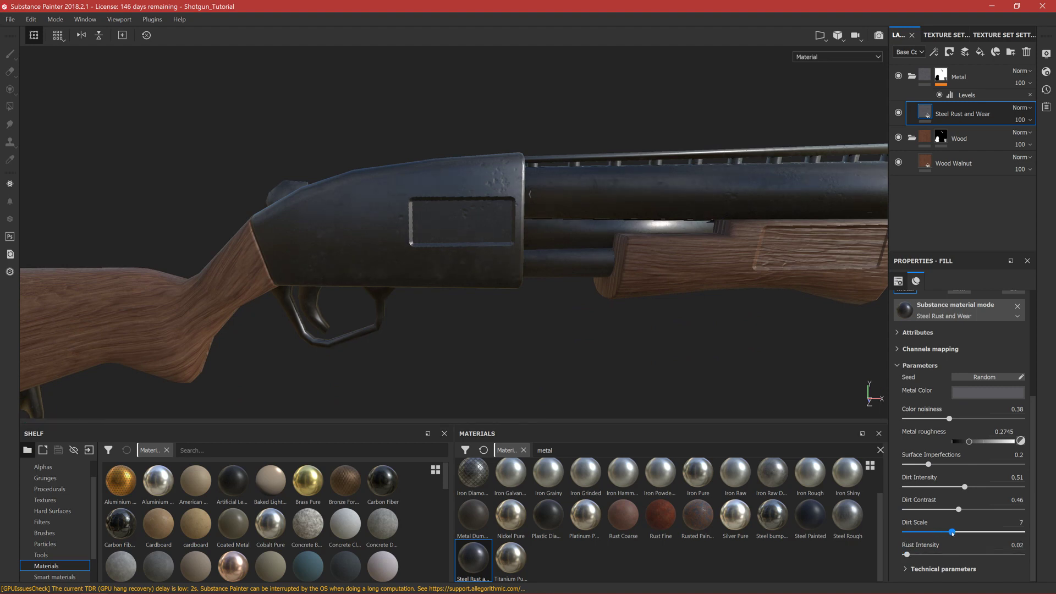
{"action": "left_click_drag", "start_coordinate": [934, 533], "coordinate": [917, 556]}
{"action": "left_click_drag", "start_coordinate": [982, 552], "coordinate": [896, 528]}
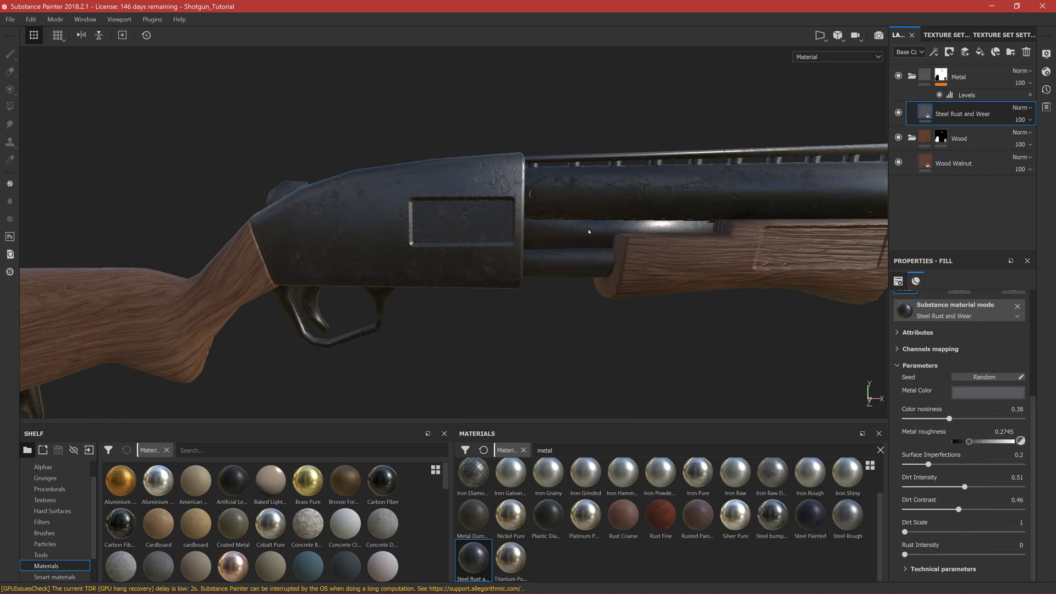
Step: Add the Steel Rough material as a new fill layer directly above Steel Rust and Wear in the Metal folder
{"action": "left_click_drag", "start_coordinate": [588, 247], "coordinate": [572, 250], "text": "alt"}
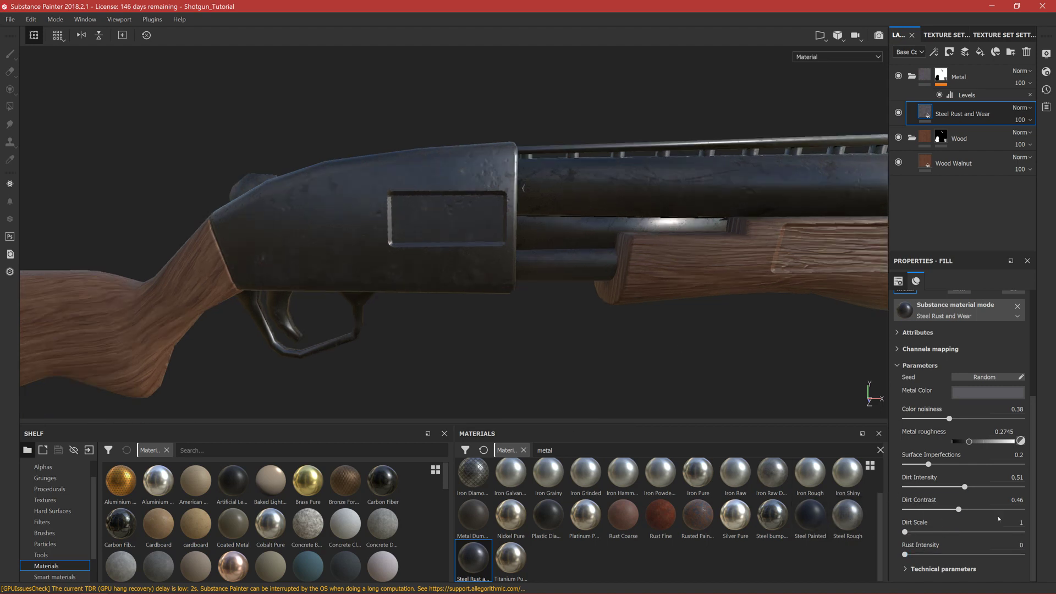
{"action": "scroll", "coordinate": [961, 487], "scroll_direction": "up", "scroll_amount": 5}
{"action": "left_click", "coordinate": [920, 529]}
{"action": "left_click_drag", "start_coordinate": [550, 303], "coordinate": [254, 127], "text": "alt"}
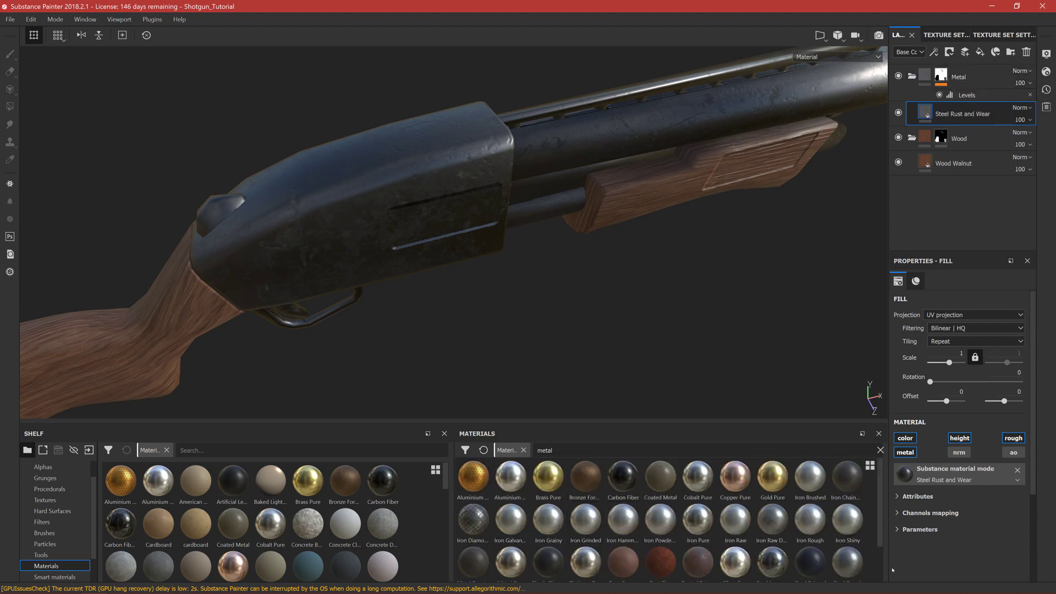
{"action": "scroll", "coordinate": [762, 483], "scroll_direction": "down", "scroll_amount": 2}
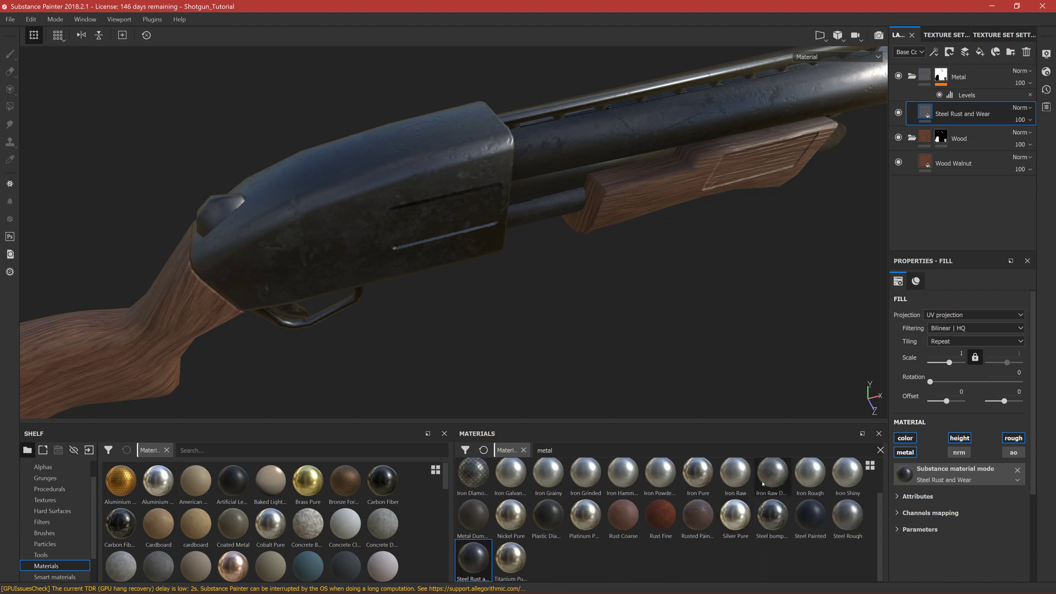
{"action": "mouse_move", "coordinate": [841, 517]}
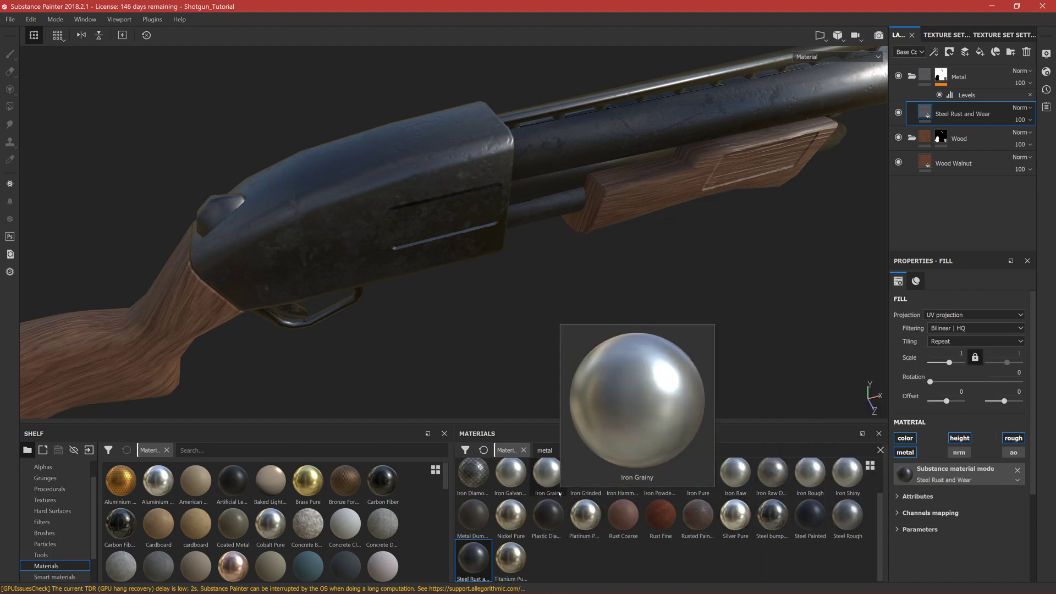
{"action": "mouse_move", "coordinate": [847, 520]}
{"action": "left_mouse_down"}
{"action": "mouse_move", "coordinate": [894, 394]}
{"action": "mouse_move", "coordinate": [960, 90]}
{"action": "mouse_move", "coordinate": [950, 110]}
{"action": "left_mouse_up"}
Step: Add a black mask to the Steel Rough layer
{"action": "left_click_drag", "start_coordinate": [539, 264], "coordinate": [473, 196], "text": "alt"}
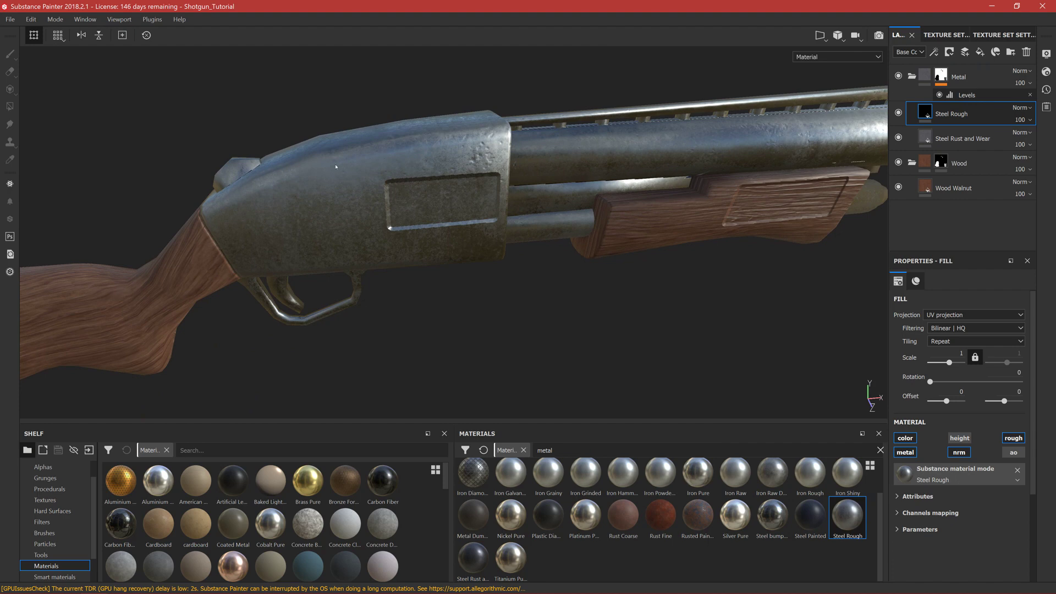
{"action": "left_click_drag", "start_coordinate": [336, 166], "coordinate": [461, 152], "text": "alt"}
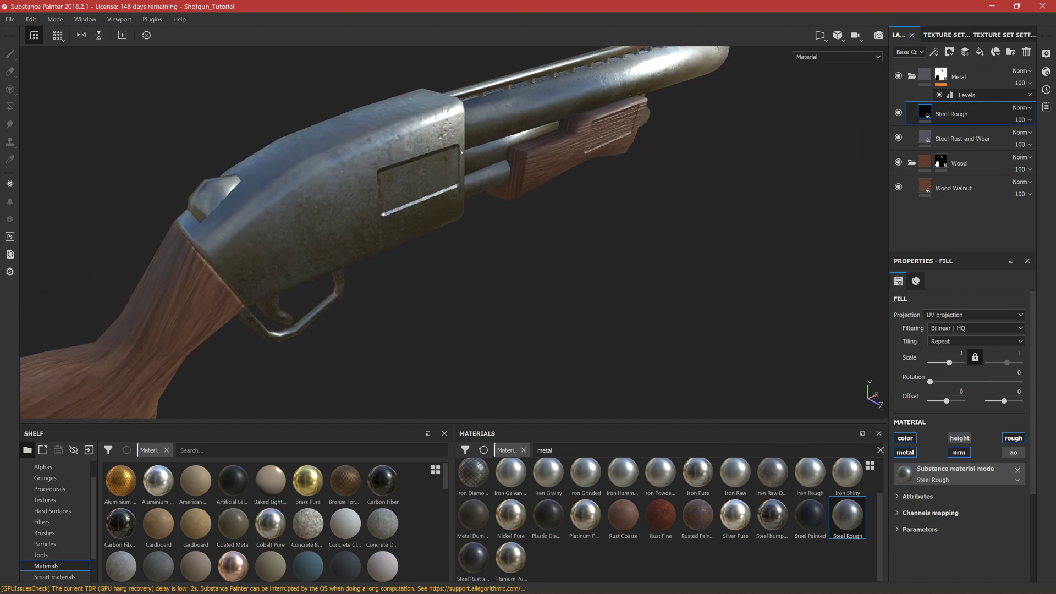
{"action": "right_click", "coordinate": [928, 113]}
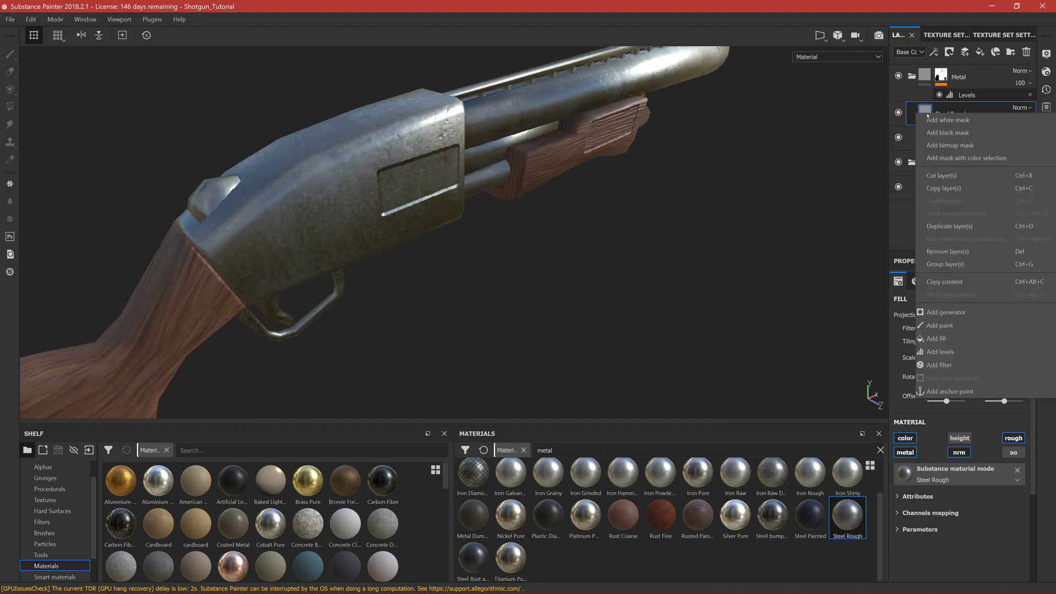
{"action": "left_click", "coordinate": [937, 138]}
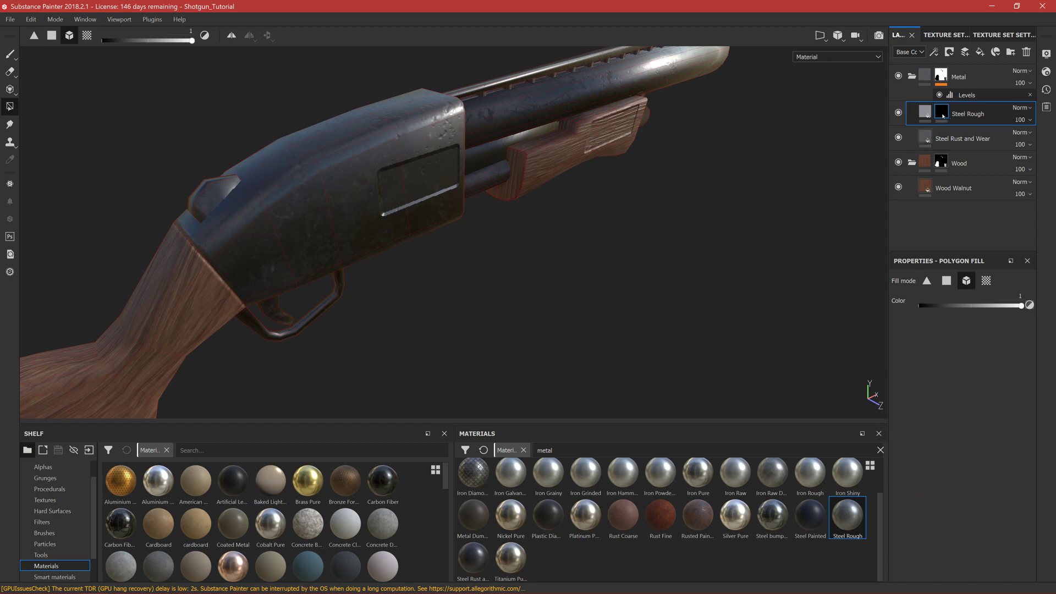
Step: Add a Metal Edge Wear generator to the Steel Rough layer's mask and check the wear along the receiver and barrel
{"action": "right_click", "coordinate": [942, 114]}
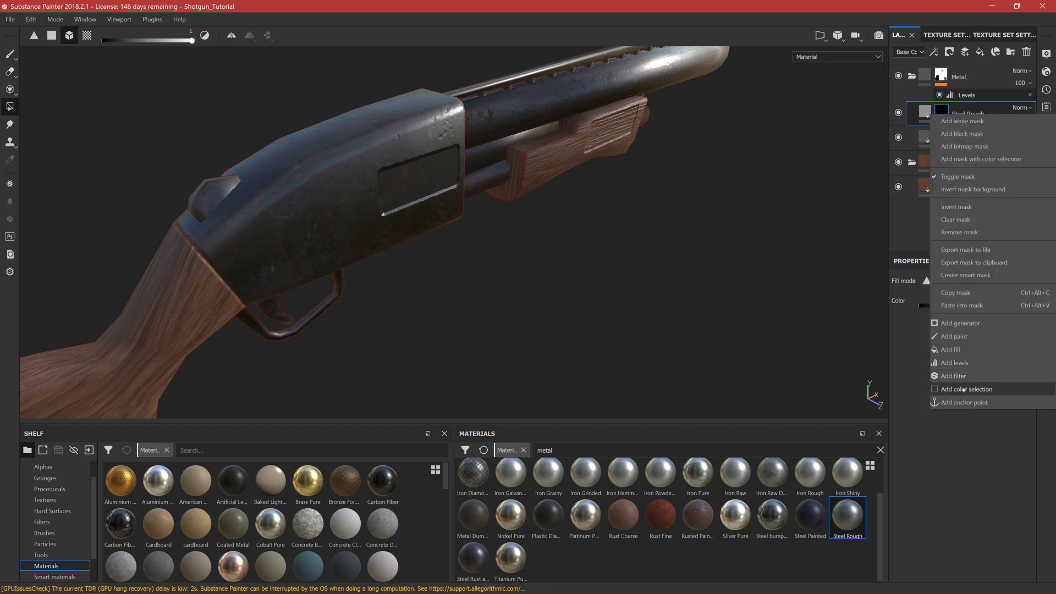
{"action": "left_click", "coordinate": [960, 325]}
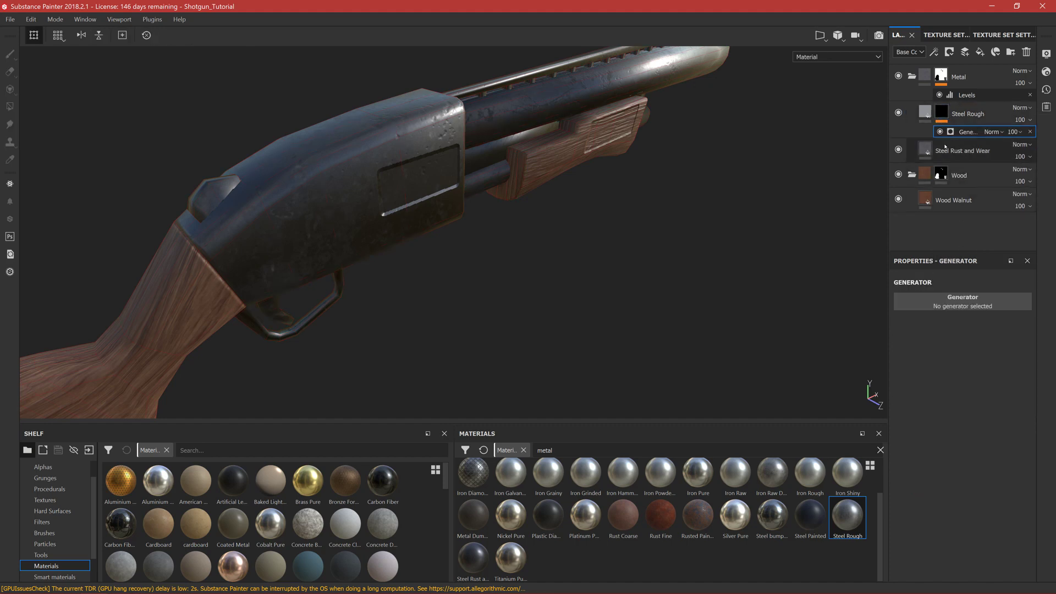
{"action": "left_click", "coordinate": [962, 301]}
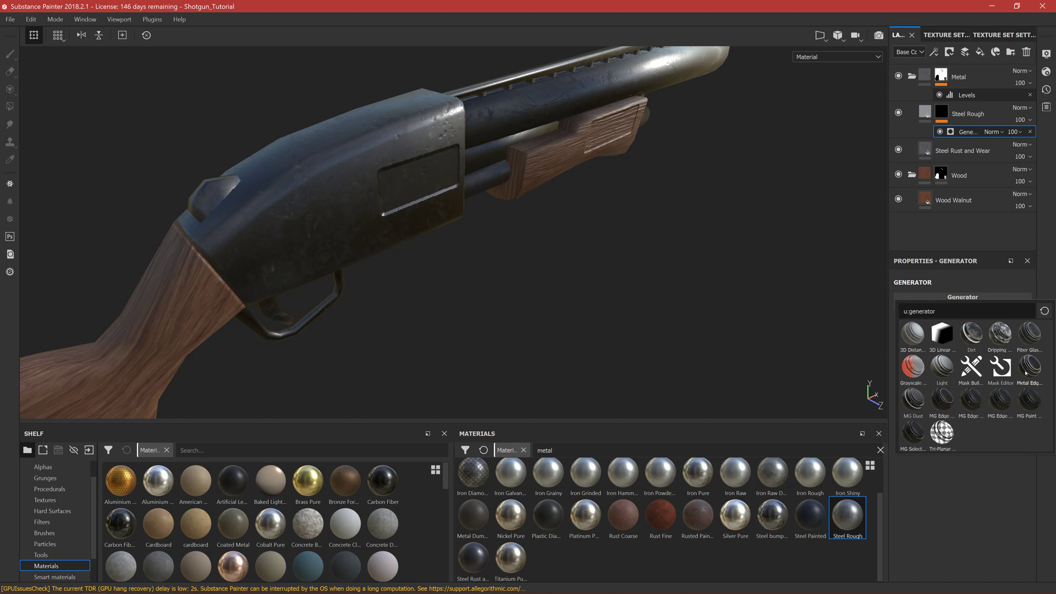
{"action": "left_click", "coordinate": [1026, 373]}
{"action": "mouse_move", "coordinate": [613, 306]}
{"action": "left_mouse_down", "text": "alt"}
{"action": "mouse_move", "coordinate": [477, 255]}
{"action": "mouse_move", "coordinate": [302, 292]}
{"action": "mouse_move", "coordinate": [299, 323]}
{"action": "mouse_move", "coordinate": [611, 287]}
{"action": "mouse_move", "coordinate": [567, 280]}
{"action": "mouse_move", "coordinate": [616, 287]}
{"action": "left_mouse_up", "text": "alt"}
{"action": "left_click_drag", "start_coordinate": [510, 271], "coordinate": [599, 294], "text": "alt"}
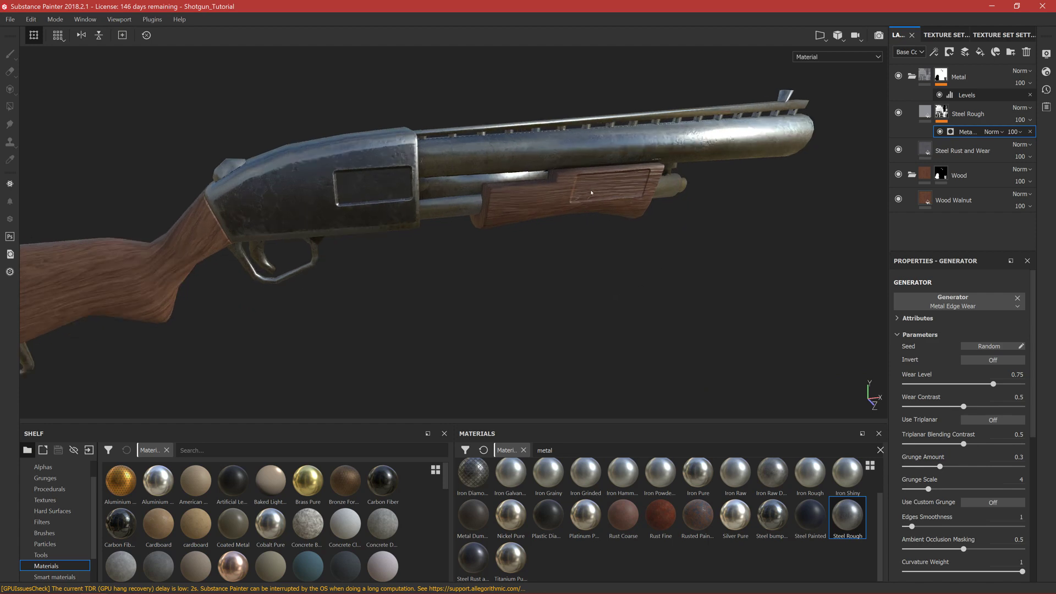
{"action": "scroll", "coordinate": [472, 177], "scroll_direction": "up", "scroll_amount": 5}
{"action": "scroll", "coordinate": [372, 144], "scroll_direction": "down", "scroll_amount": 2}
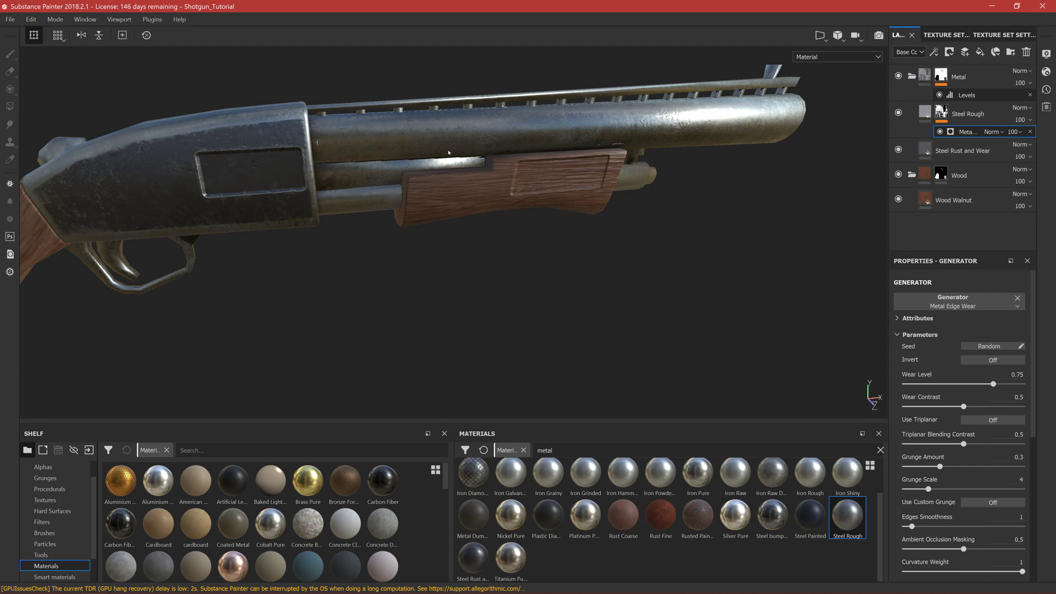
{"action": "left_click_drag", "start_coordinate": [683, 282], "coordinate": [292, 263], "text": "alt"}
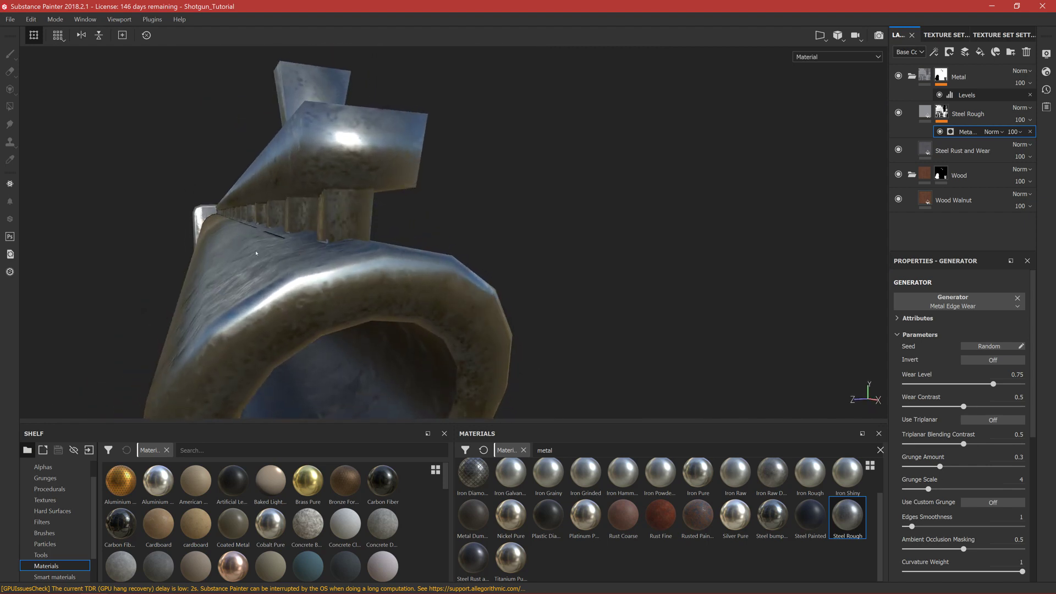
Step: Examine the Steel Rough edge wear on the muzzle and along the receiver from several angles
{"action": "left_click_drag", "start_coordinate": [265, 278], "coordinate": [372, 270], "text": "alt"}
{"action": "right_click_drag", "start_coordinate": [372, 271], "coordinate": [413, 269], "text": "alt"}
{"action": "left_click_drag", "start_coordinate": [106, 307], "coordinate": [704, 196], "text": "alt"}
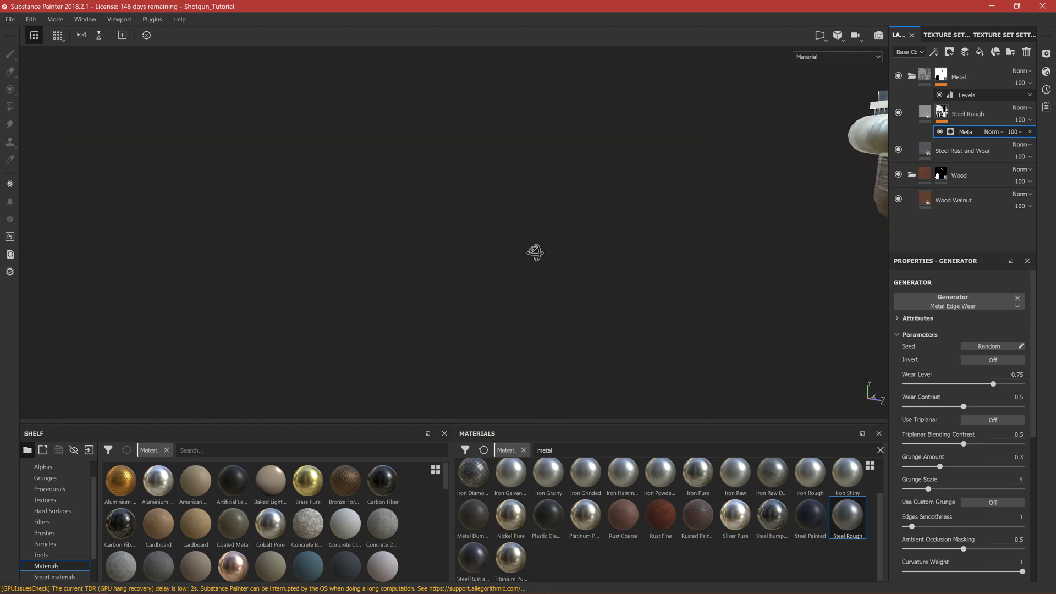
{"action": "left_click_drag", "start_coordinate": [549, 249], "coordinate": [448, 259], "text": "alt"}
{"action": "scroll", "coordinate": [448, 260], "scroll_direction": "down", "scroll_amount": 3}
{"action": "left_click_drag", "start_coordinate": [532, 238], "coordinate": [413, 222], "text": "alt"}
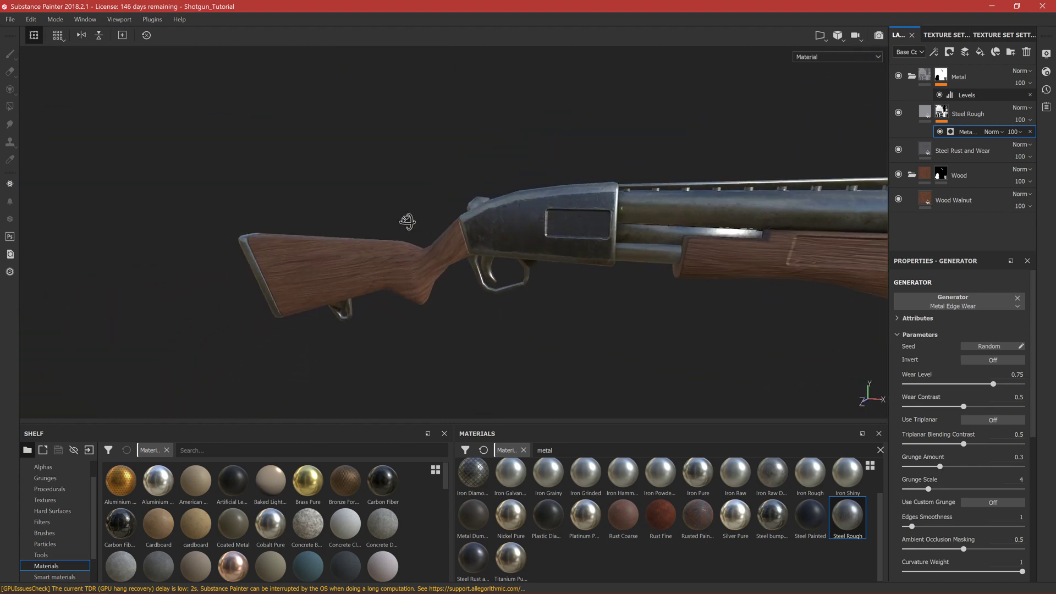
{"action": "scroll", "coordinate": [455, 221], "scroll_direction": "up", "scroll_amount": 3}
{"action": "middle_click_drag", "start_coordinate": [627, 267], "coordinate": [503, 262], "text": "alt"}
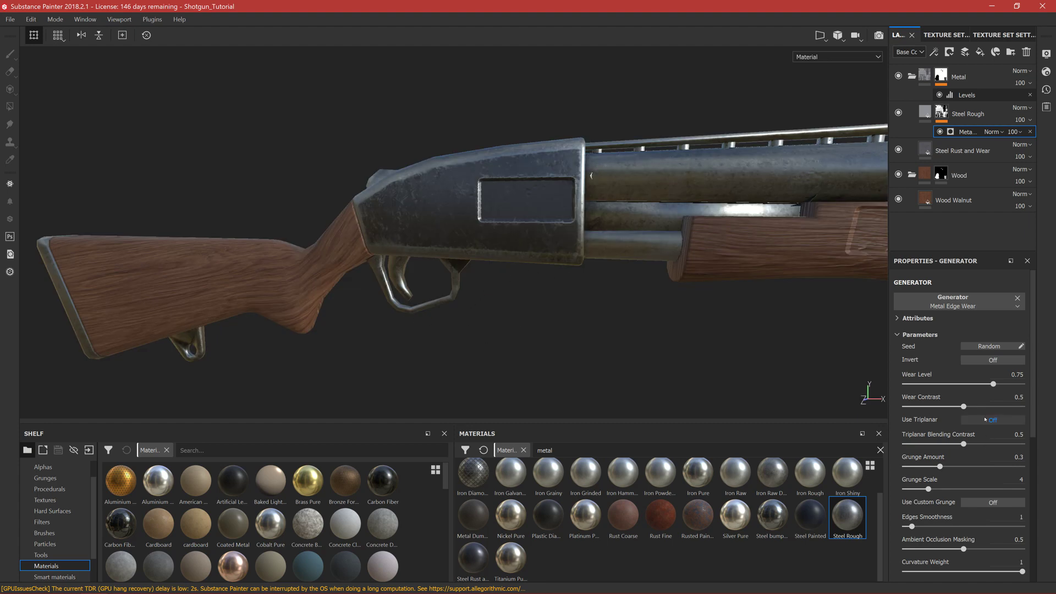
Step: Set the Metal Edge Wear generator's Wear Level to 0.14 and inspect the receiver's upper edge
{"action": "left_click_drag", "start_coordinate": [993, 384], "coordinate": [922, 376]}
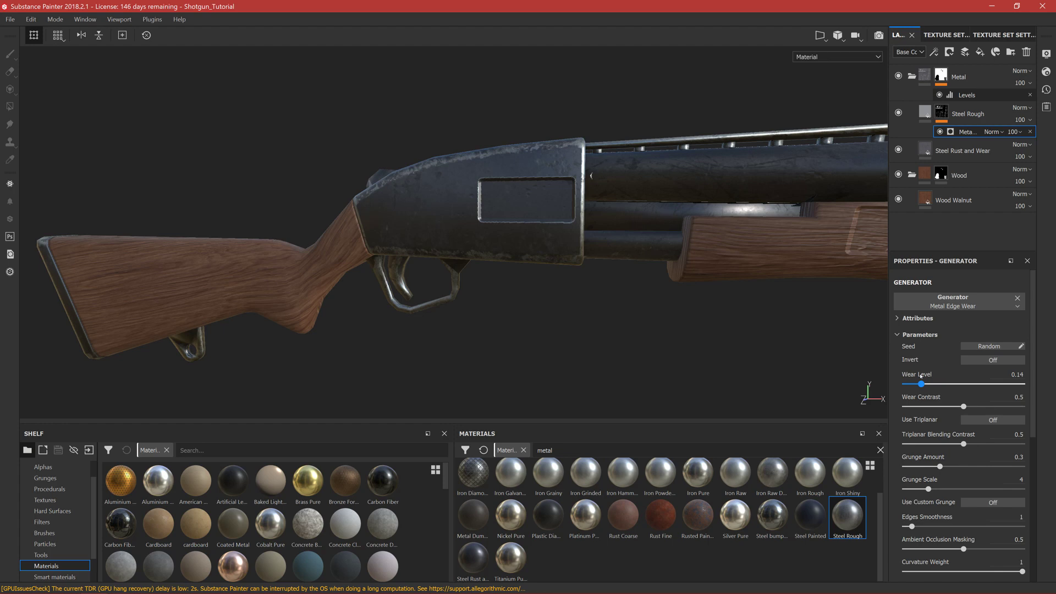
{"action": "scroll", "coordinate": [552, 225], "scroll_direction": "down", "scroll_amount": 3}
{"action": "scroll", "coordinate": [551, 224], "scroll_direction": "up", "scroll_amount": 5}
{"action": "left_click_drag", "start_coordinate": [552, 224], "coordinate": [578, 221], "text": "alt"}
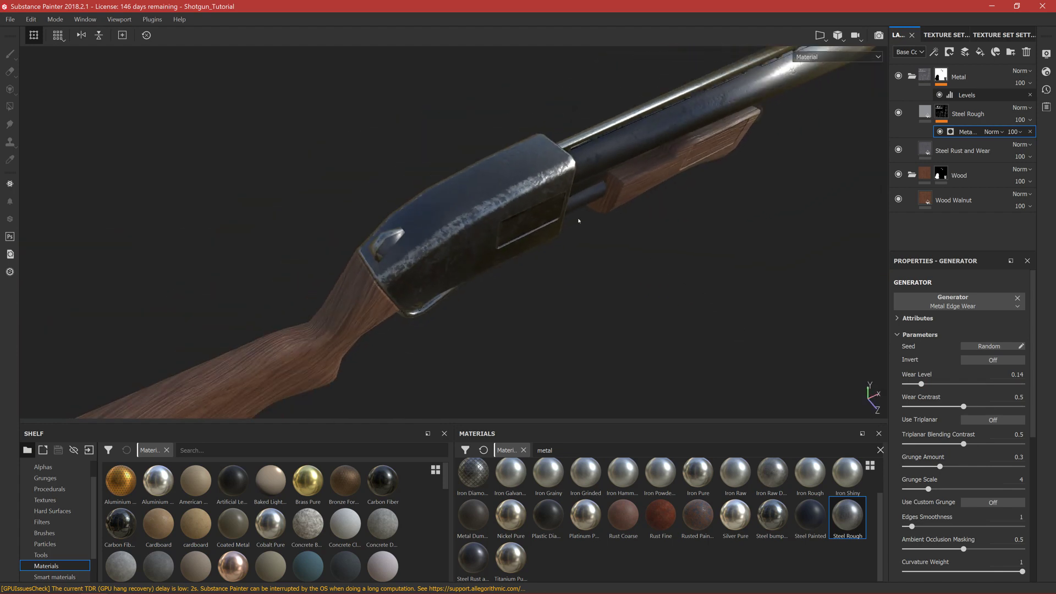
{"action": "scroll", "coordinate": [579, 220], "scroll_direction": "up", "scroll_amount": 4}
{"action": "left_click_drag", "start_coordinate": [495, 219], "coordinate": [275, 287], "text": "alt"}
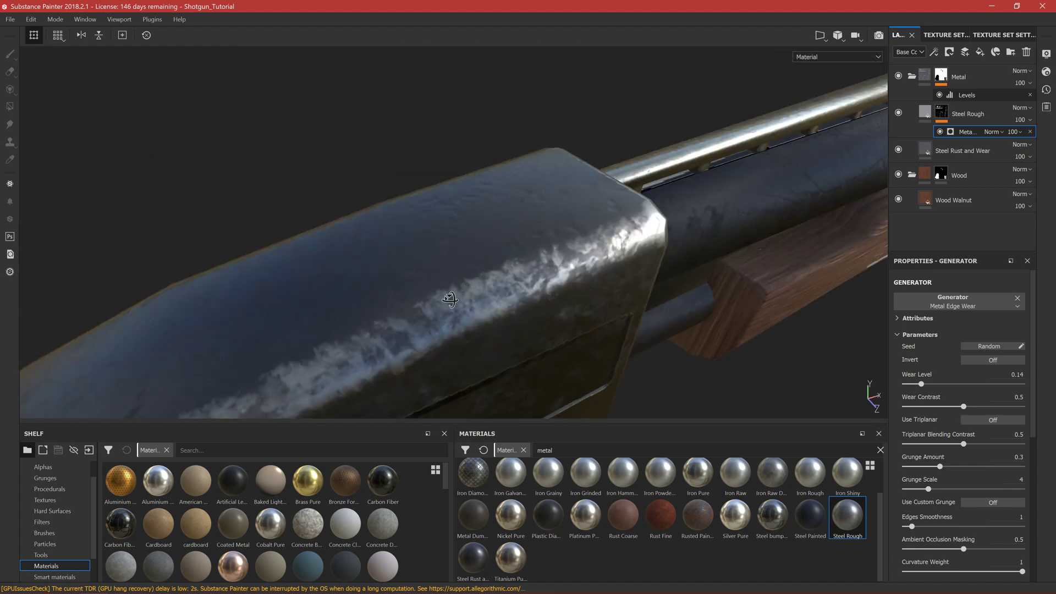
{"action": "left_click_drag", "start_coordinate": [274, 284], "coordinate": [550, 333], "text": "alt"}
{"action": "scroll", "coordinate": [551, 335], "scroll_direction": "down", "scroll_amount": 3}
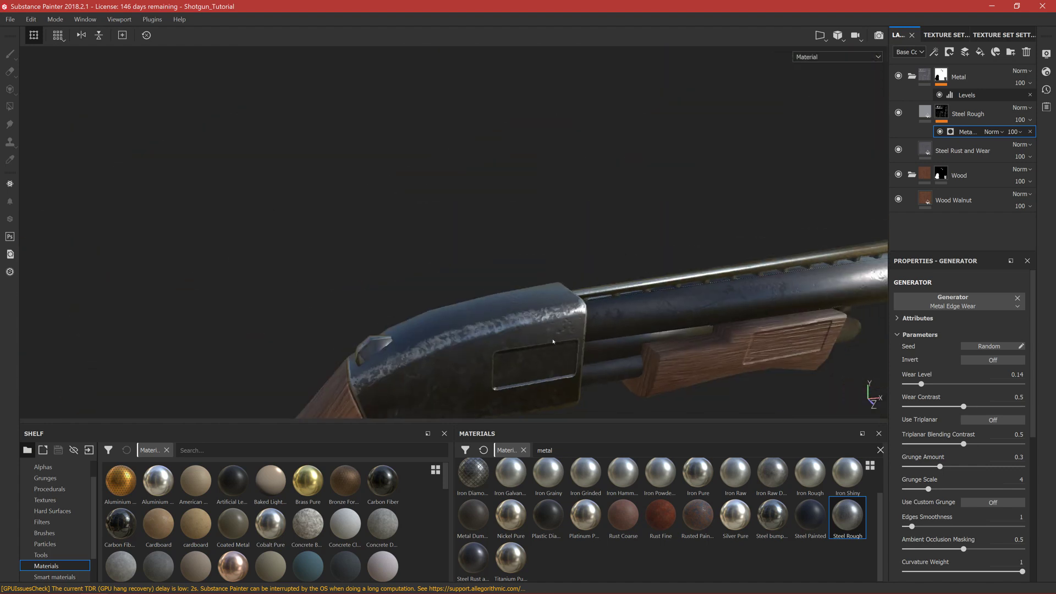
{"action": "scroll", "coordinate": [552, 352], "scroll_direction": "down", "scroll_amount": 3}
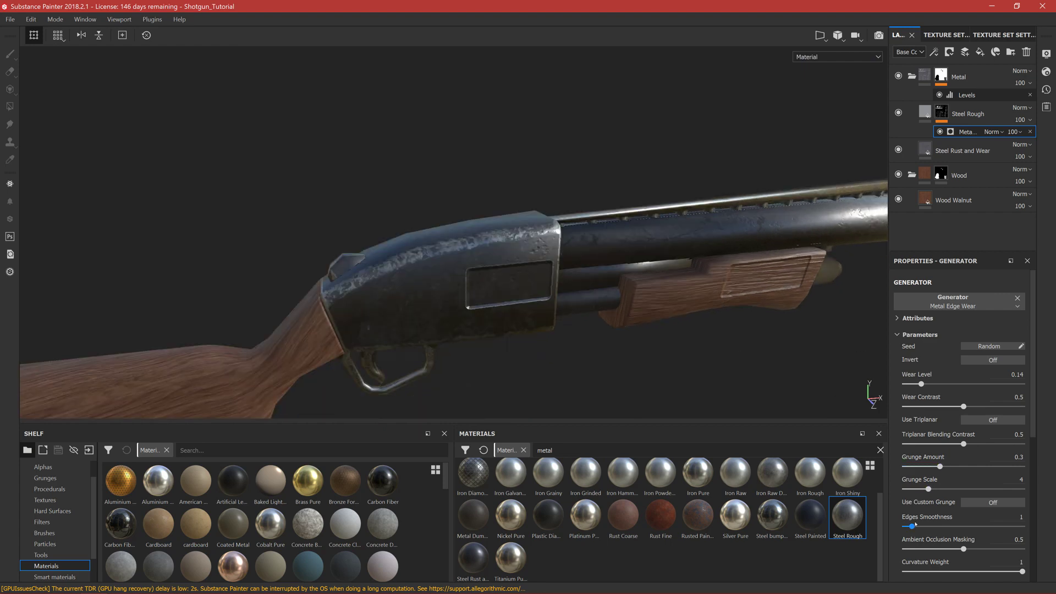
Step: Set the generator's Edges Smoothness to 2.5 after trying lower and higher amounts
{"action": "left_click_drag", "start_coordinate": [913, 526], "coordinate": [834, 512]}
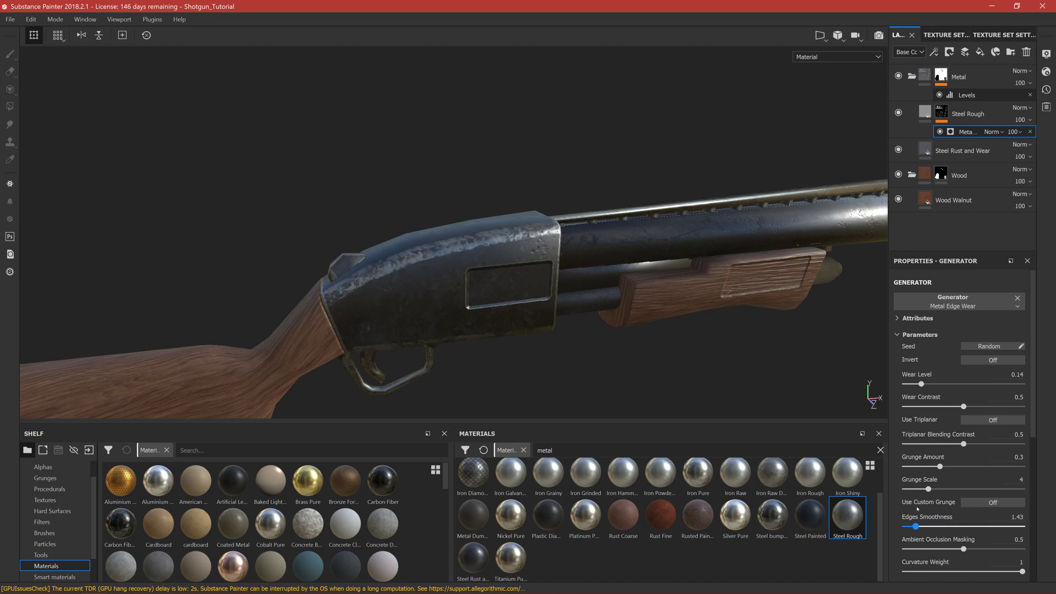
{"action": "left_click_drag", "start_coordinate": [916, 509], "coordinate": [929, 511]}
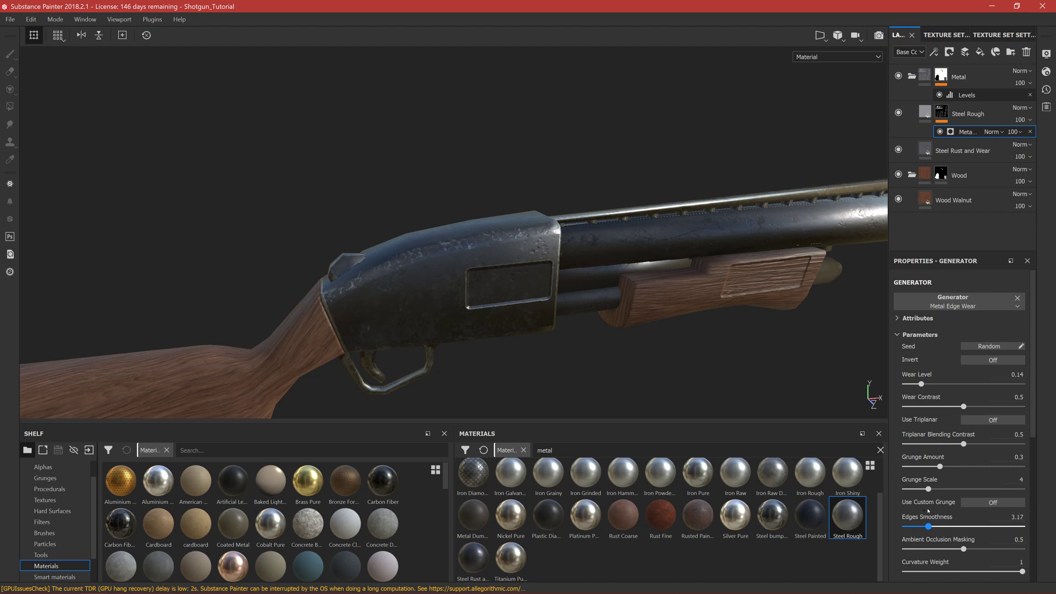
{"action": "left_click_drag", "start_coordinate": [921, 510], "coordinate": [926, 509]}
{"action": "left_click", "coordinate": [1021, 517]}
{"action": "key", "text": "Return"}
Step: Set the generator's Ambient Occlusion Masking to 0.99, comparing the wear on the receiver and barrel
{"action": "scroll", "coordinate": [994, 502], "scroll_direction": "down", "scroll_amount": 1}
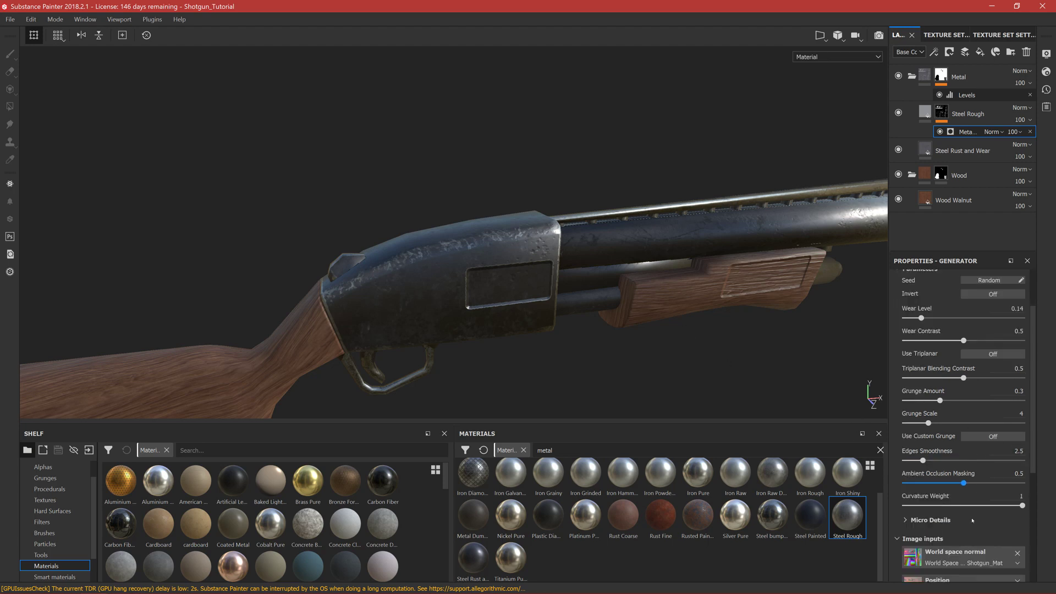
{"action": "mouse_move", "coordinate": [964, 483]}
{"action": "left_mouse_down"}
{"action": "mouse_move", "coordinate": [881, 490]}
{"action": "mouse_move", "coordinate": [1022, 483]}
{"action": "mouse_move", "coordinate": [1007, 495]}
{"action": "mouse_move", "coordinate": [960, 495]}
{"action": "mouse_move", "coordinate": [1005, 494]}
{"action": "left_mouse_up"}
{"action": "left_click_drag", "start_coordinate": [670, 361], "coordinate": [875, 358], "text": "alt"}
{"action": "mouse_move", "coordinate": [931, 482]}
{"action": "left_mouse_down"}
{"action": "mouse_move", "coordinate": [902, 483]}
{"action": "mouse_move", "coordinate": [1004, 483]}
{"action": "mouse_move", "coordinate": [929, 483]}
{"action": "left_mouse_up"}
{"action": "mouse_move", "coordinate": [1022, 482]}
{"action": "left_mouse_down"}
{"action": "mouse_move", "coordinate": [994, 482]}
{"action": "mouse_move", "coordinate": [1021, 482]}
{"action": "left_mouse_up"}
{"action": "left_click_drag", "start_coordinate": [446, 256], "coordinate": [509, 218], "text": "alt"}
{"action": "middle_click_drag", "start_coordinate": [514, 339], "coordinate": [512, 208], "text": "alt"}
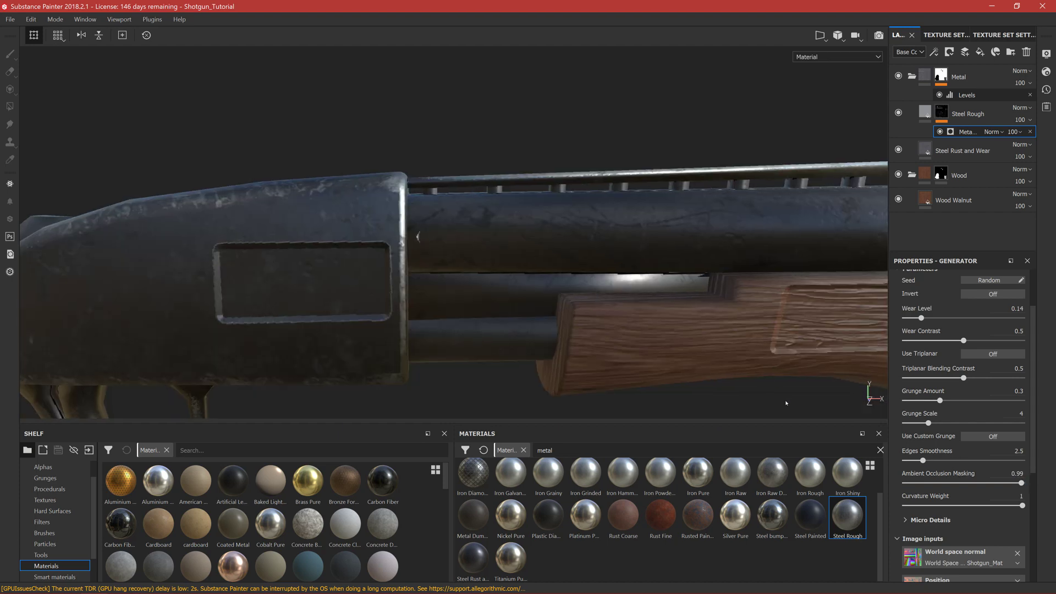
Step: Look through the Micro Details settings, try a lower Curvature Weight and return it to 1
{"action": "scroll", "coordinate": [961, 504], "scroll_direction": "down", "scroll_amount": 1}
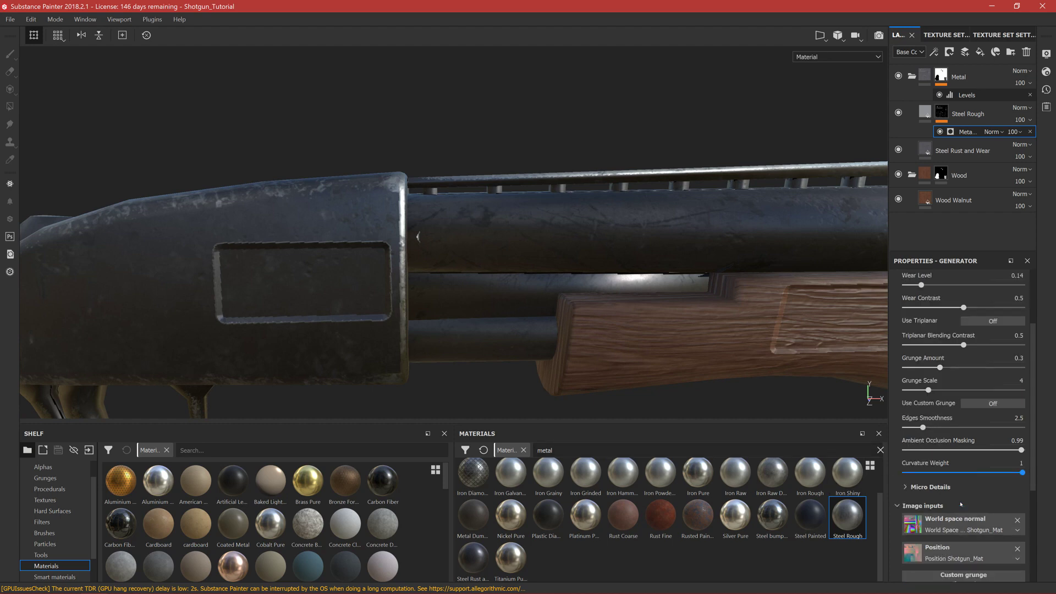
{"action": "left_click", "coordinate": [911, 487]}
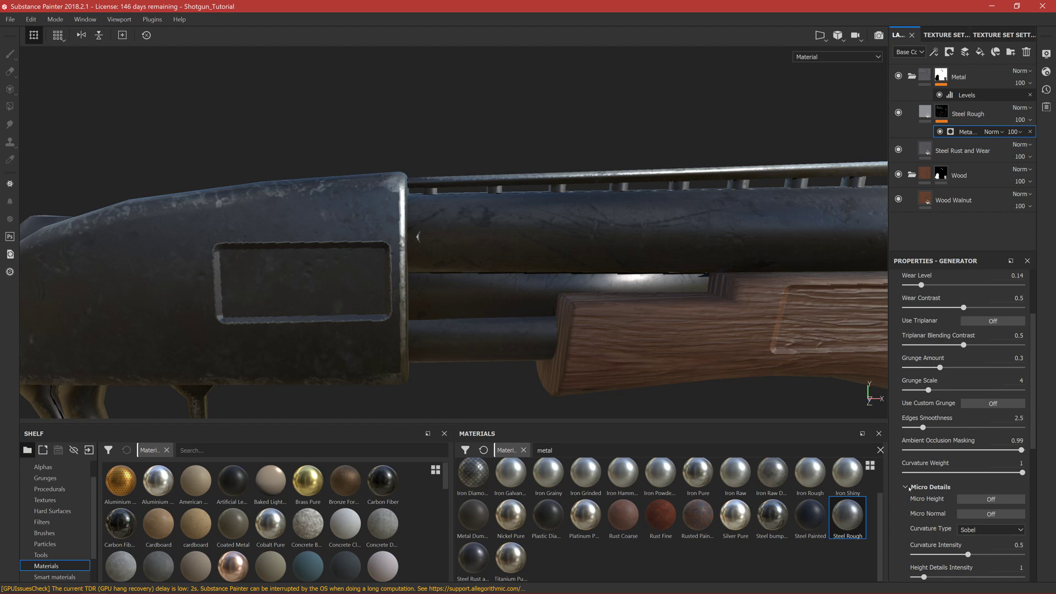
{"action": "left_click", "coordinate": [910, 487]}
{"action": "scroll", "coordinate": [910, 487], "scroll_direction": "down", "scroll_amount": 3}
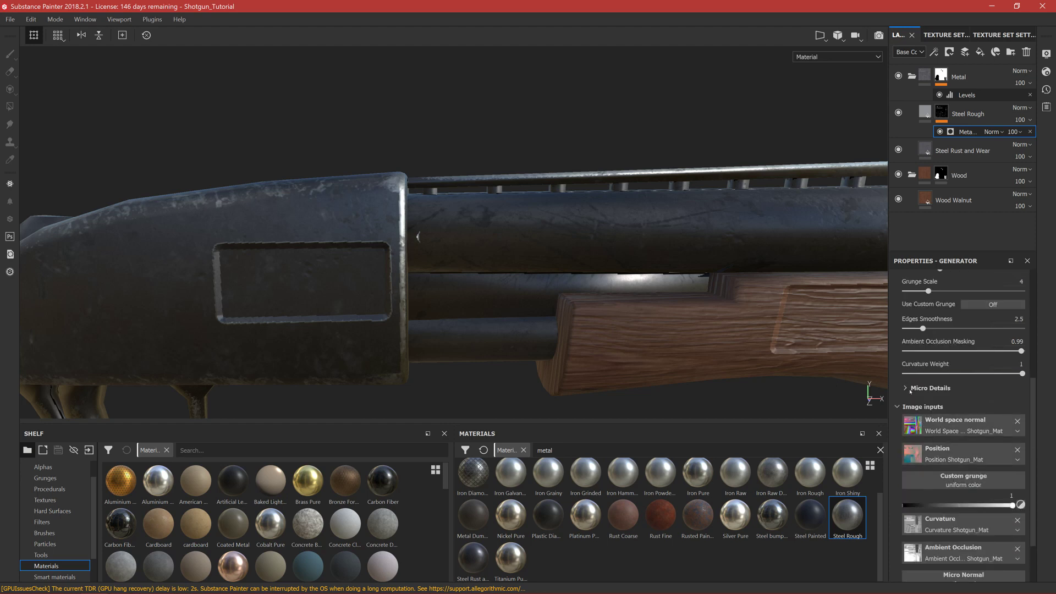
{"action": "left_click_drag", "start_coordinate": [983, 374], "coordinate": [1024, 377]}
Step: Review the wear on the receiver and barrel and set the generator's Wear Contrast to 0
{"action": "left_click_drag", "start_coordinate": [577, 342], "coordinate": [708, 371], "text": "alt"}
{"action": "scroll", "coordinate": [708, 370], "scroll_direction": "down", "scroll_amount": 3}
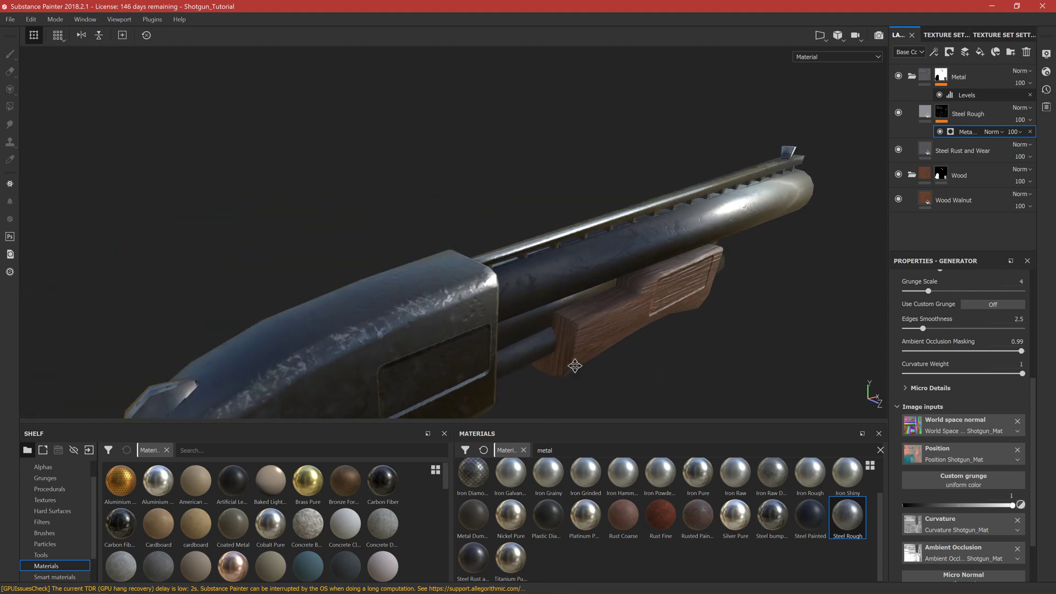
{"action": "middle_click_drag", "start_coordinate": [576, 372], "coordinate": [620, 317], "text": "alt"}
{"action": "scroll", "coordinate": [944, 429], "scroll_direction": "up", "scroll_amount": 3}
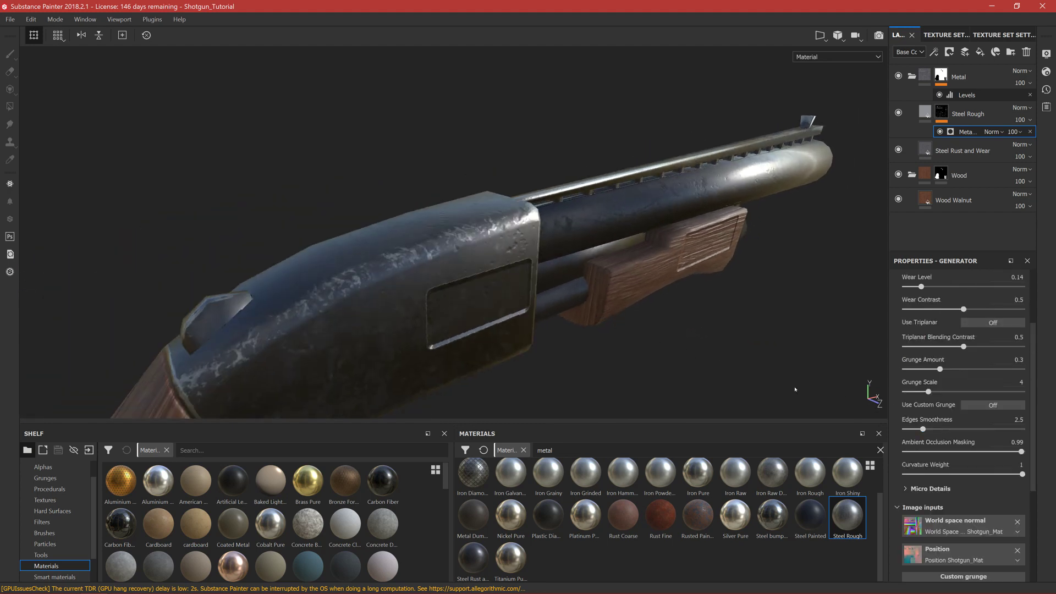
{"action": "left_click_drag", "start_coordinate": [698, 310], "coordinate": [617, 310], "text": "alt"}
{"action": "scroll", "coordinate": [1002, 409], "scroll_direction": "up", "scroll_amount": 1}
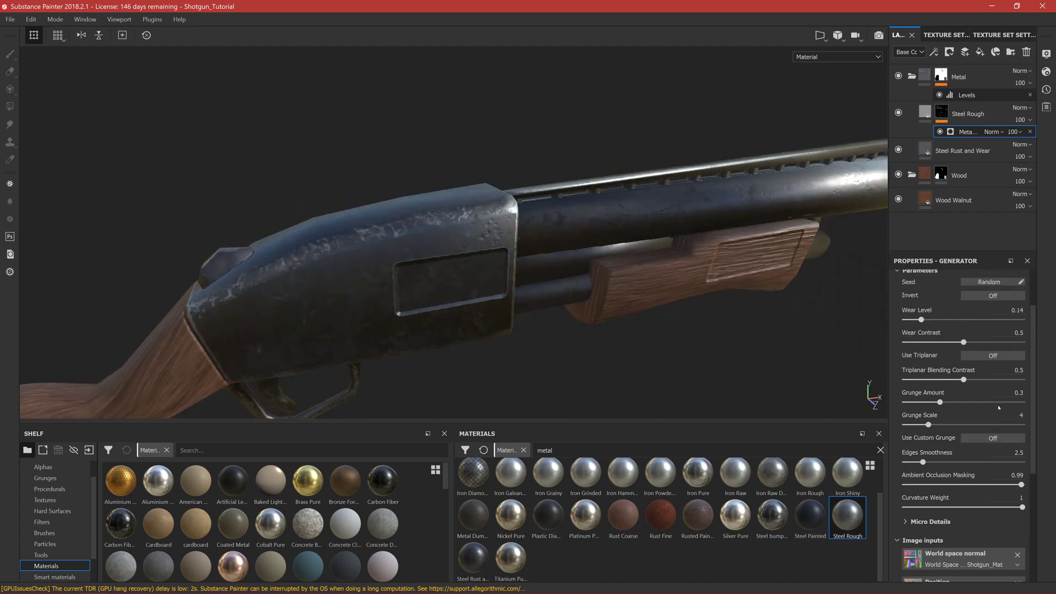
{"action": "scroll", "coordinate": [950, 401], "scroll_direction": "up", "scroll_amount": 1}
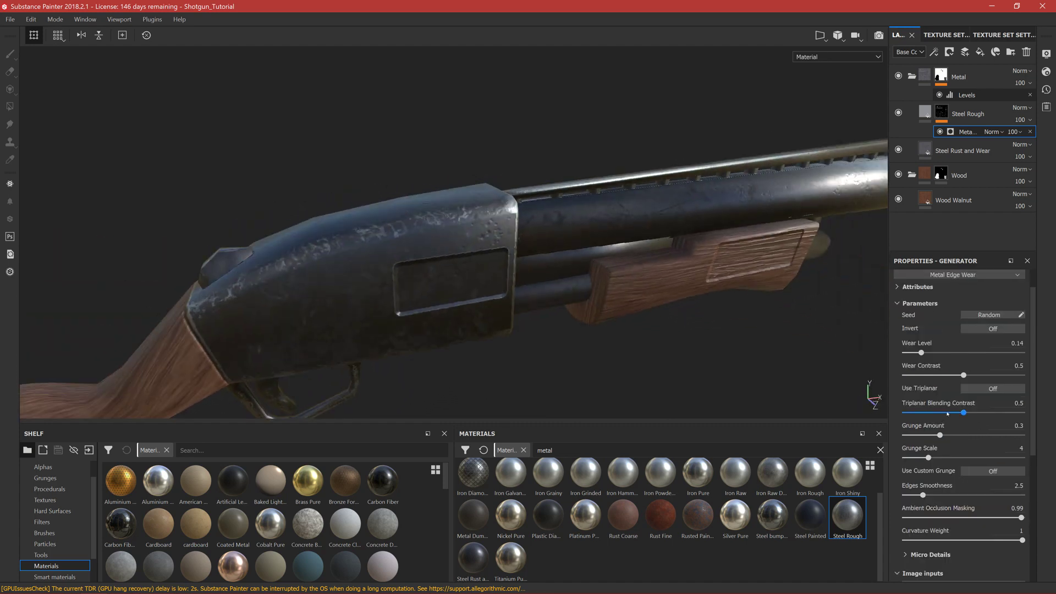
{"action": "mouse_move", "coordinate": [966, 374]}
{"action": "left_mouse_down"}
{"action": "mouse_move", "coordinate": [856, 375]}
{"action": "mouse_move", "coordinate": [960, 374]}
{"action": "mouse_move", "coordinate": [782, 361]}
{"action": "mouse_move", "coordinate": [555, 313]}
{"action": "left_mouse_up"}
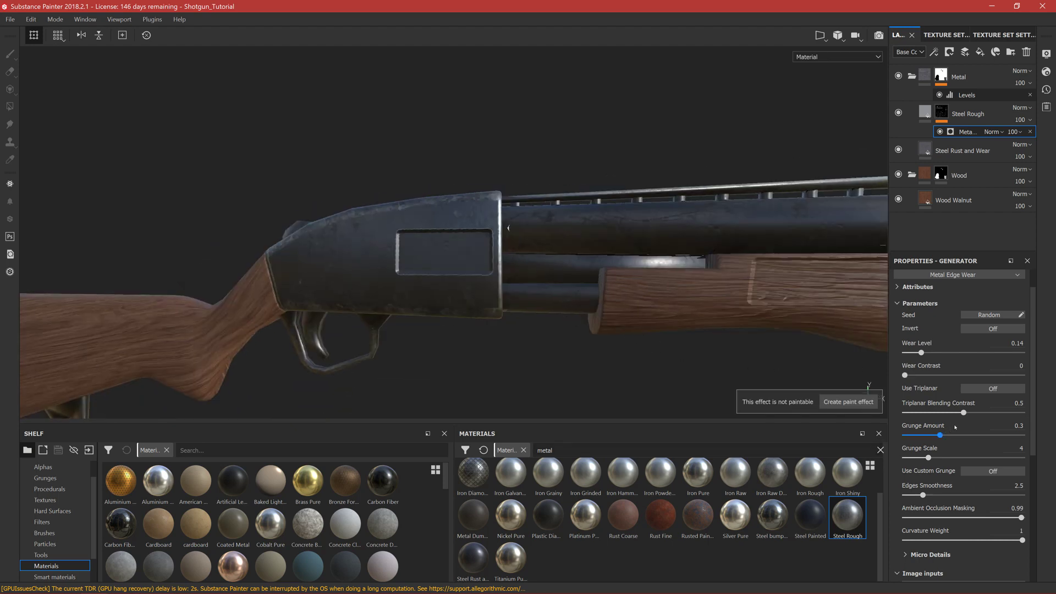
Step: Examine the softened edge wear across the whole shotgun and close up on the receiver
{"action": "mouse_move", "coordinate": [492, 306]}
{"action": "left_mouse_down", "text": "alt"}
{"action": "mouse_move", "coordinate": [510, 323]}
{"action": "mouse_move", "coordinate": [498, 320]}
{"action": "left_mouse_up", "text": "alt"}
{"action": "scroll", "coordinate": [498, 320], "scroll_direction": "down", "scroll_amount": 3}
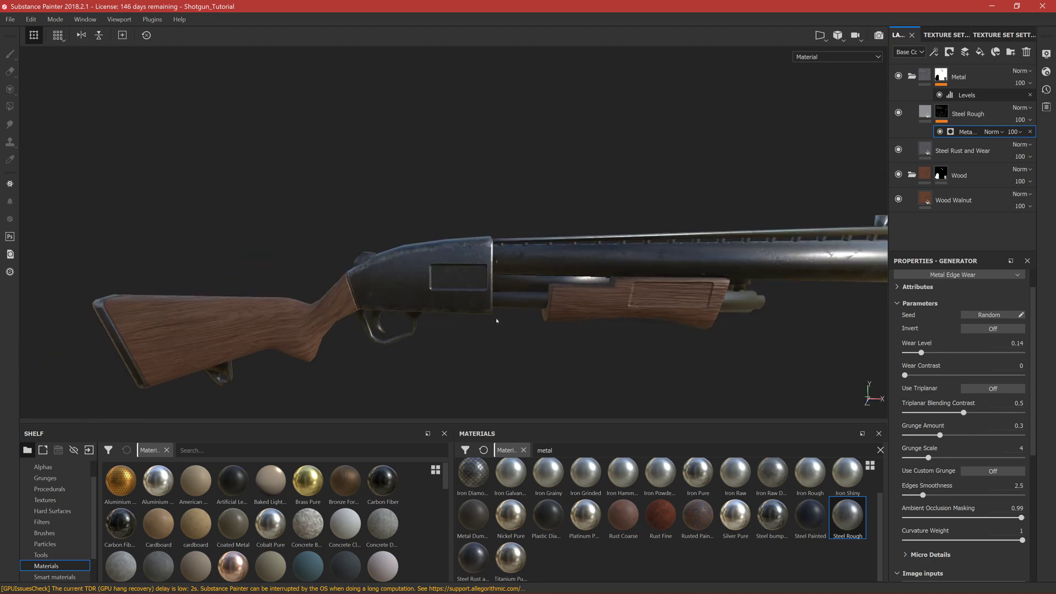
{"action": "middle_click_drag", "start_coordinate": [508, 345], "coordinate": [339, 324], "text": "alt"}
{"action": "left_click_drag", "start_coordinate": [385, 323], "coordinate": [353, 314], "text": "alt"}
{"action": "scroll", "coordinate": [504, 345], "scroll_direction": "up", "scroll_amount": 3}
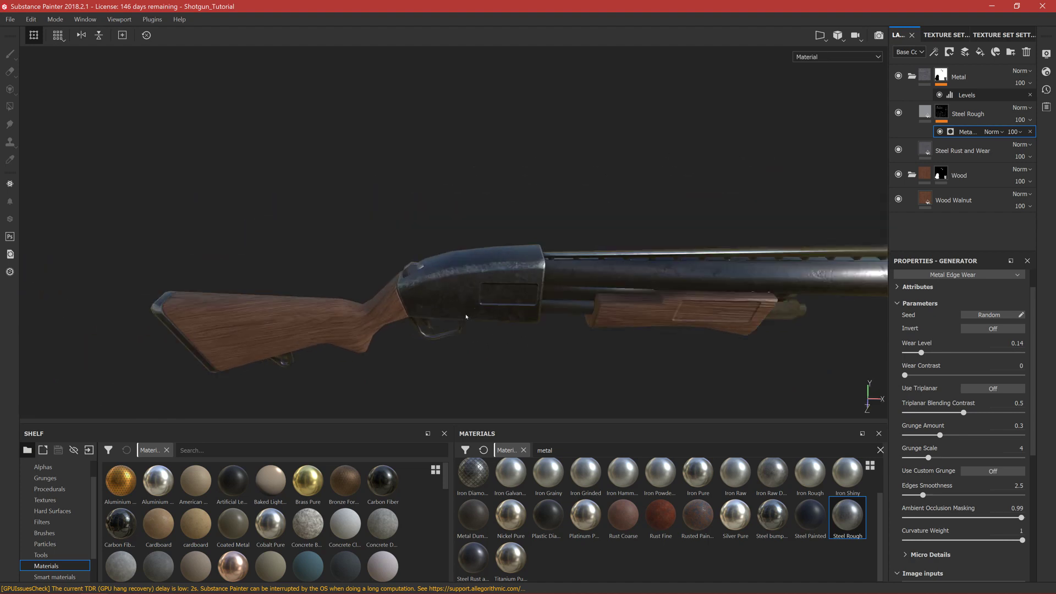
{"action": "scroll", "coordinate": [451, 314], "scroll_direction": "up", "scroll_amount": 3}
{"action": "middle_click_drag", "start_coordinate": [508, 306], "coordinate": [441, 325], "text": "alt"}
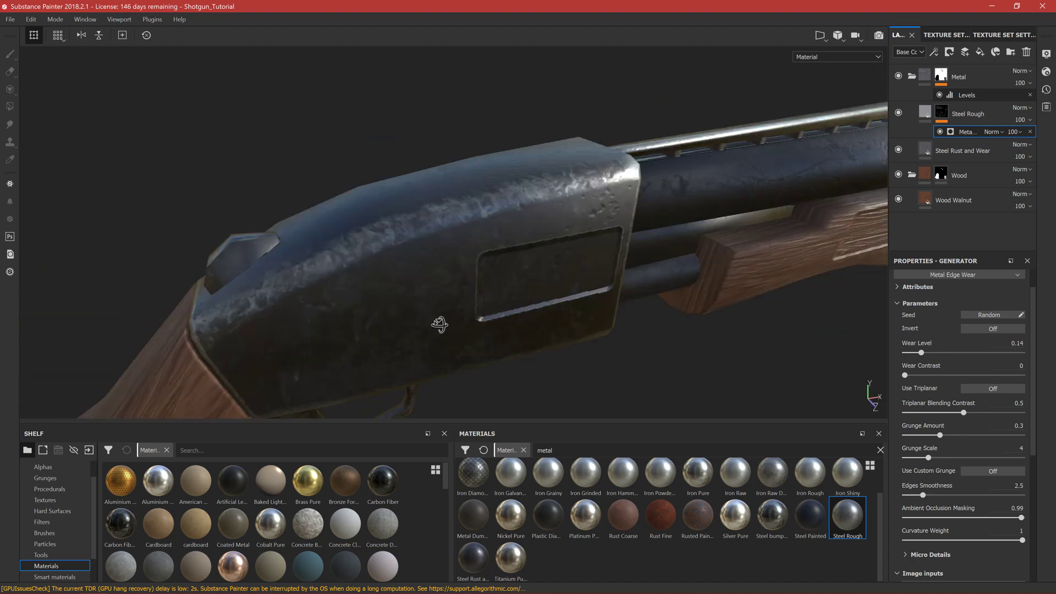
{"action": "left_click_drag", "start_coordinate": [440, 325], "coordinate": [454, 334], "text": "alt"}
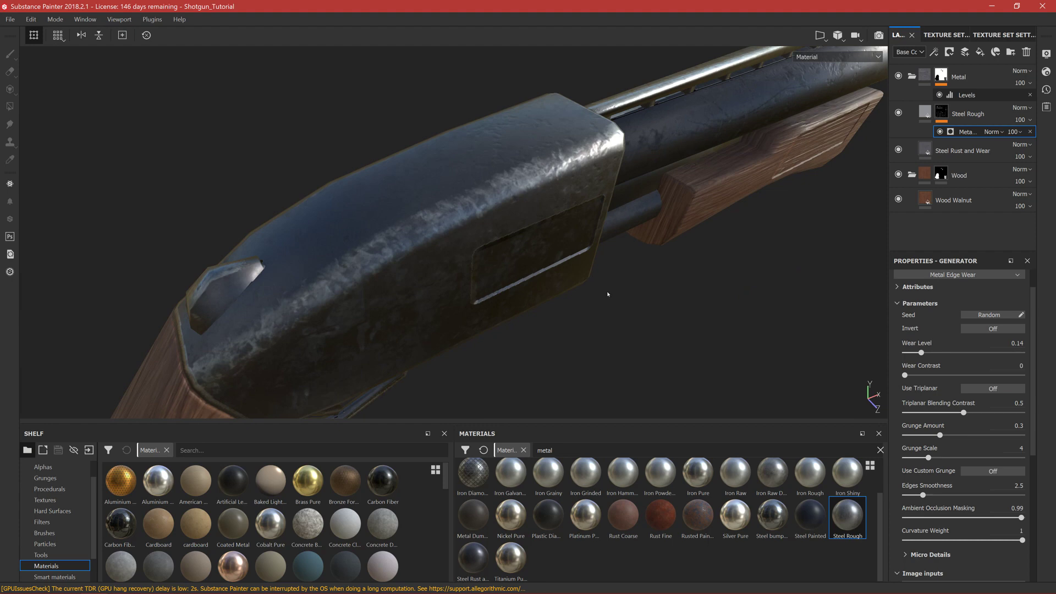
{"action": "scroll", "coordinate": [572, 297], "scroll_direction": "down", "scroll_amount": 2}
{"action": "left_click_drag", "start_coordinate": [469, 271], "coordinate": [843, 298], "text": "alt"}
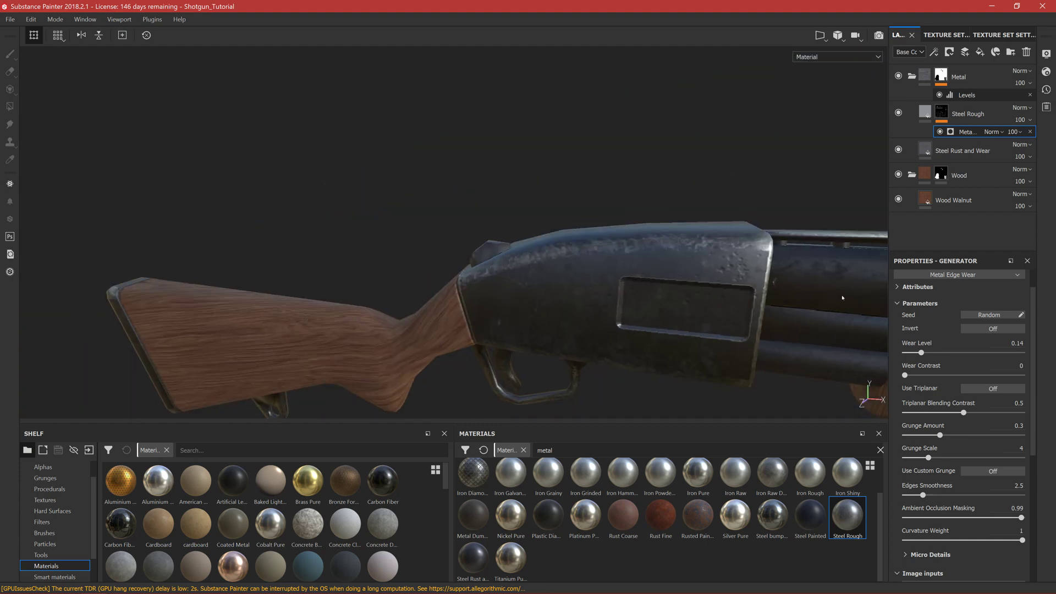
{"action": "mouse_move", "coordinate": [575, 301]}
{"action": "middle_mouse_down", "text": "alt"}
{"action": "mouse_move", "coordinate": [528, 269]}
{"action": "mouse_move", "coordinate": [582, 267]}
{"action": "middle_mouse_up", "text": "alt"}
{"action": "scroll", "coordinate": [584, 271], "scroll_direction": "down", "scroll_amount": 3}
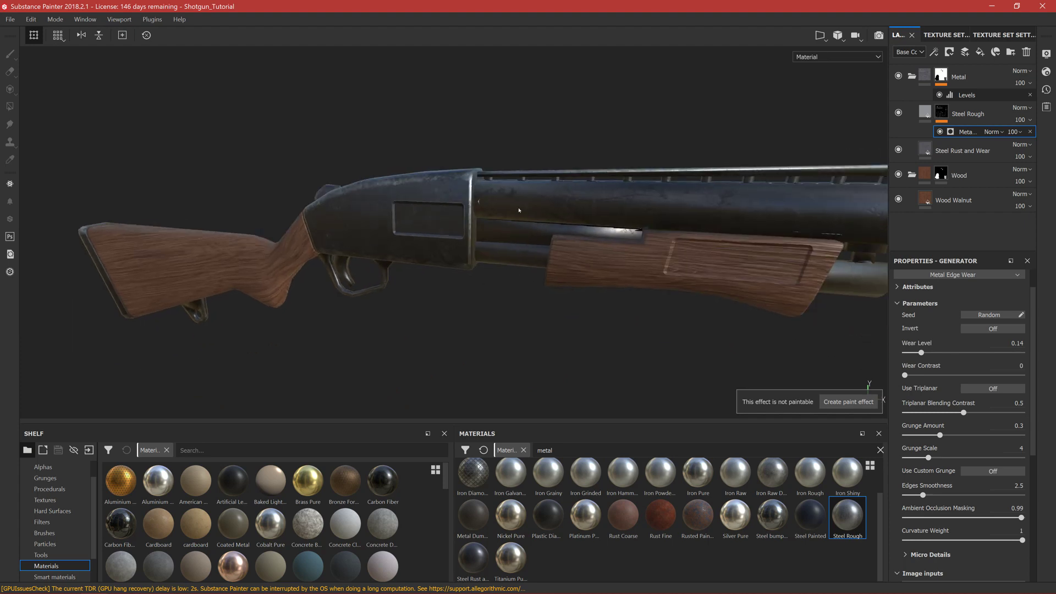
Step: Collapse the Metal Edge Wear generator's Parameters section and check its Attributes
{"action": "scroll", "coordinate": [763, 209], "scroll_direction": "up", "scroll_amount": 2}
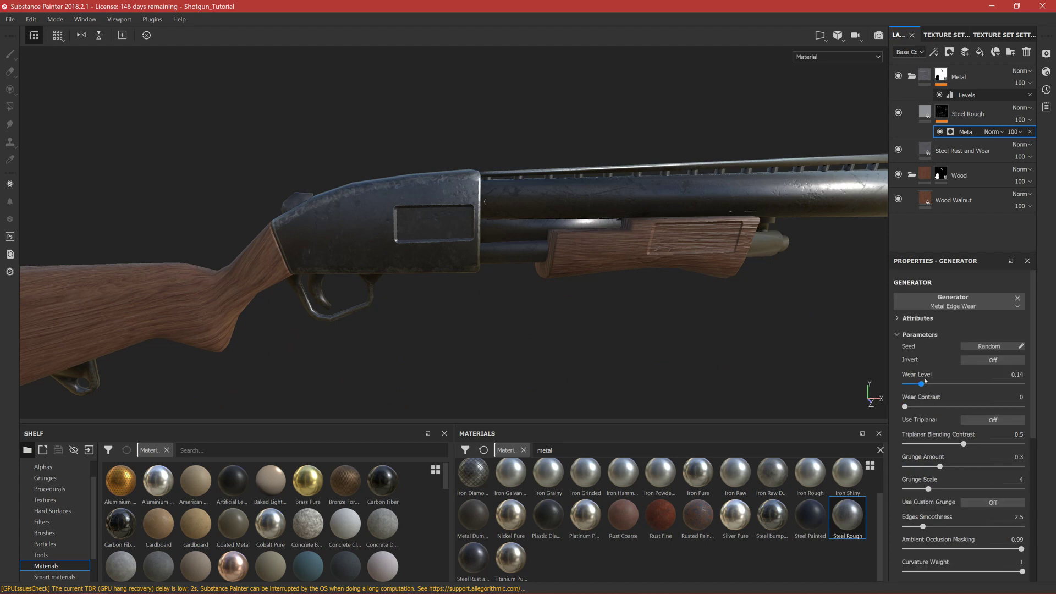
{"action": "left_click", "coordinate": [897, 335]}
{"action": "left_click", "coordinate": [898, 319]}
{"action": "left_click", "coordinate": [898, 319]}
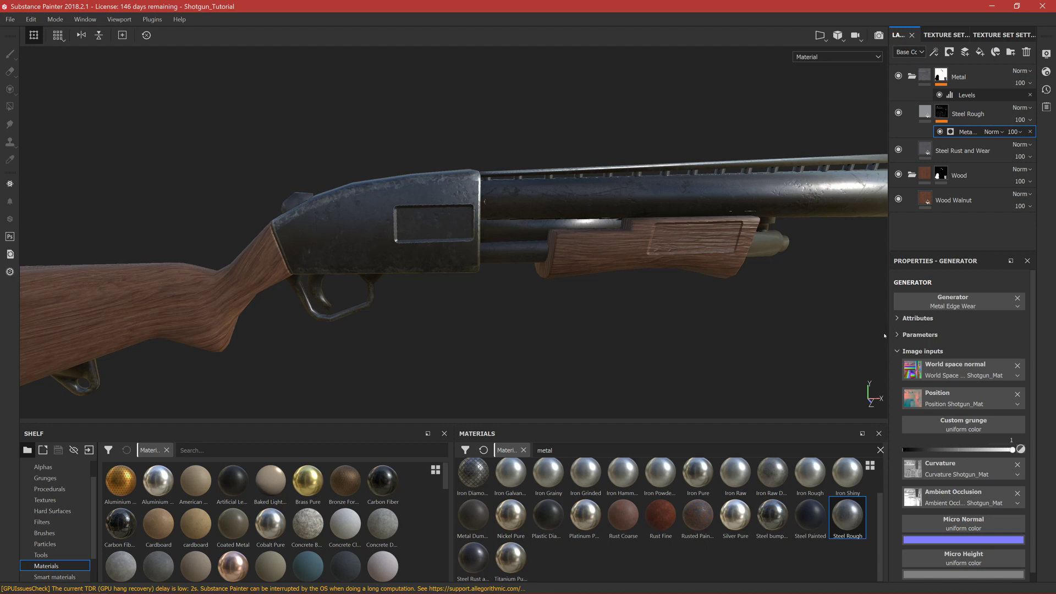
Step: Add a paint effect above the Metal Edge Wear generator on the Steel Rough layer's mask
{"action": "left_click", "coordinate": [944, 115]}
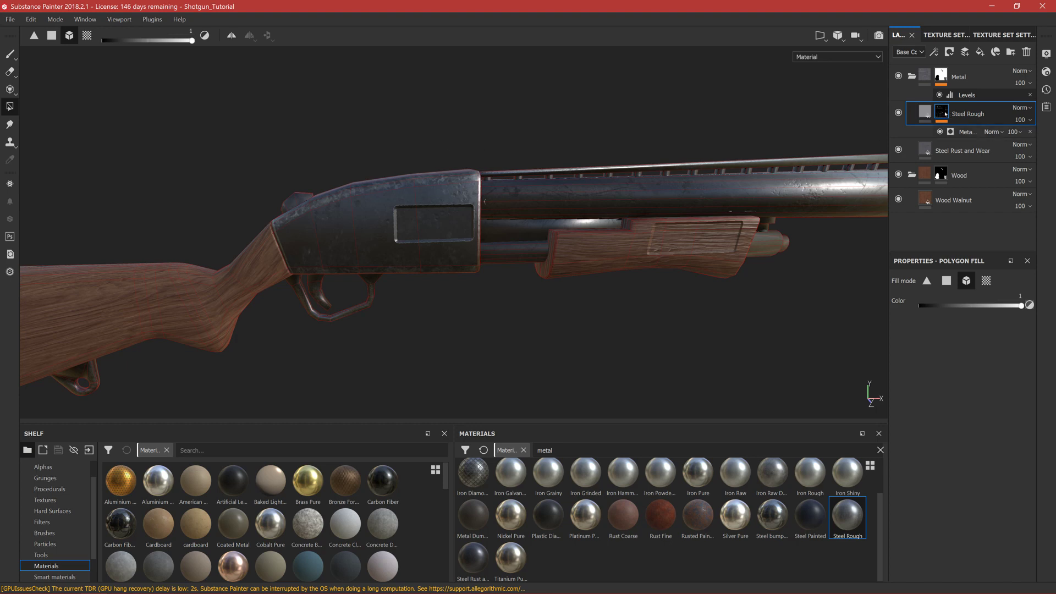
{"action": "right_click", "coordinate": [945, 114]}
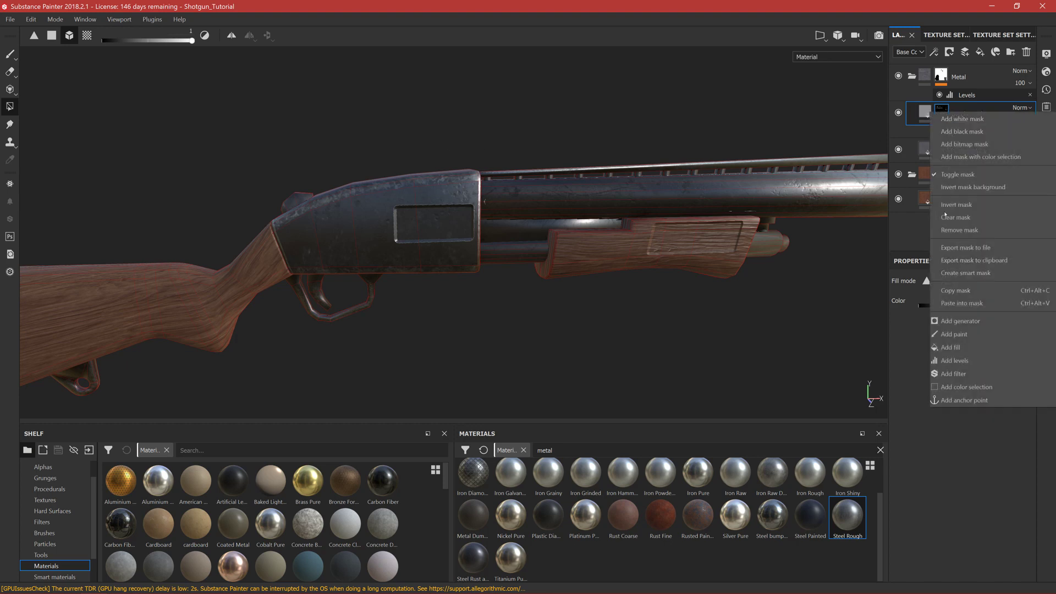
{"action": "left_click", "coordinate": [956, 335]}
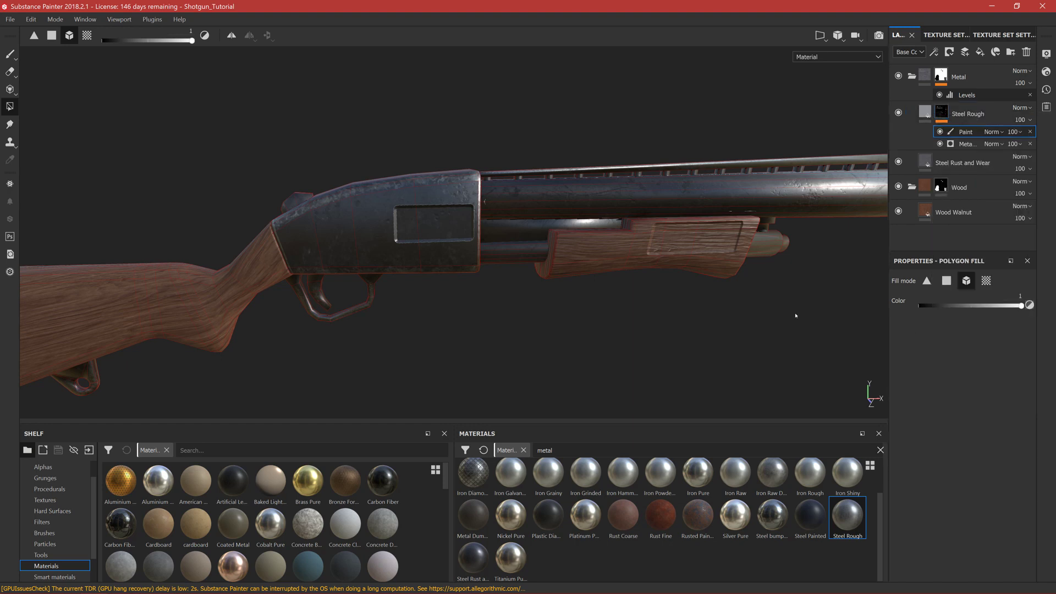
Step: Show the brushes in the shelf, search them for "dirt" and select the Dirt 1 brush
{"action": "left_click_drag", "start_coordinate": [512, 249], "coordinate": [352, 352], "text": "alt"}
{"action": "scroll", "coordinate": [66, 518], "scroll_direction": "up", "scroll_amount": 2}
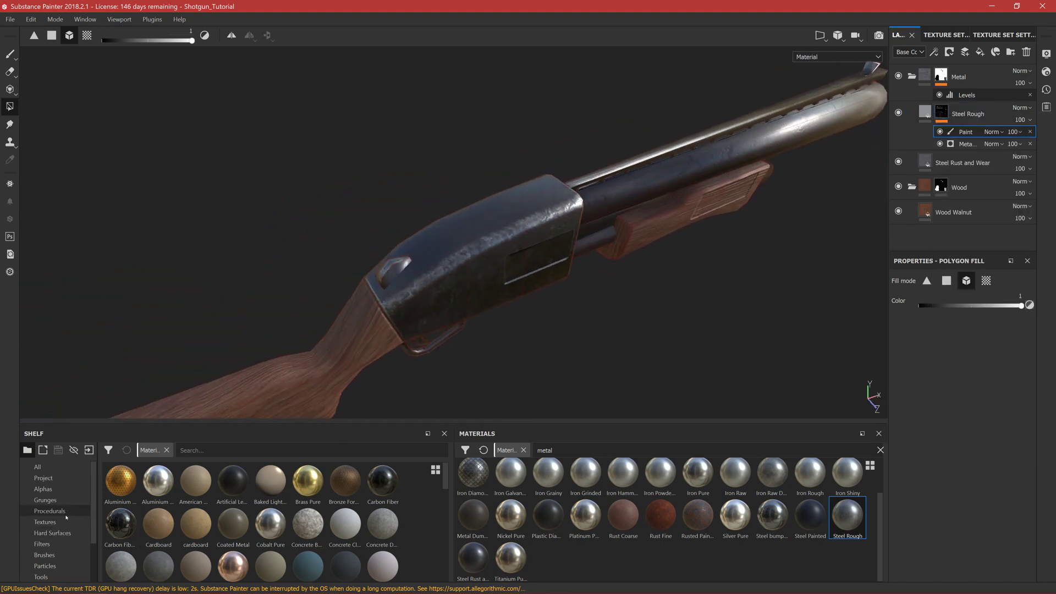
{"action": "left_click", "coordinate": [44, 555]}
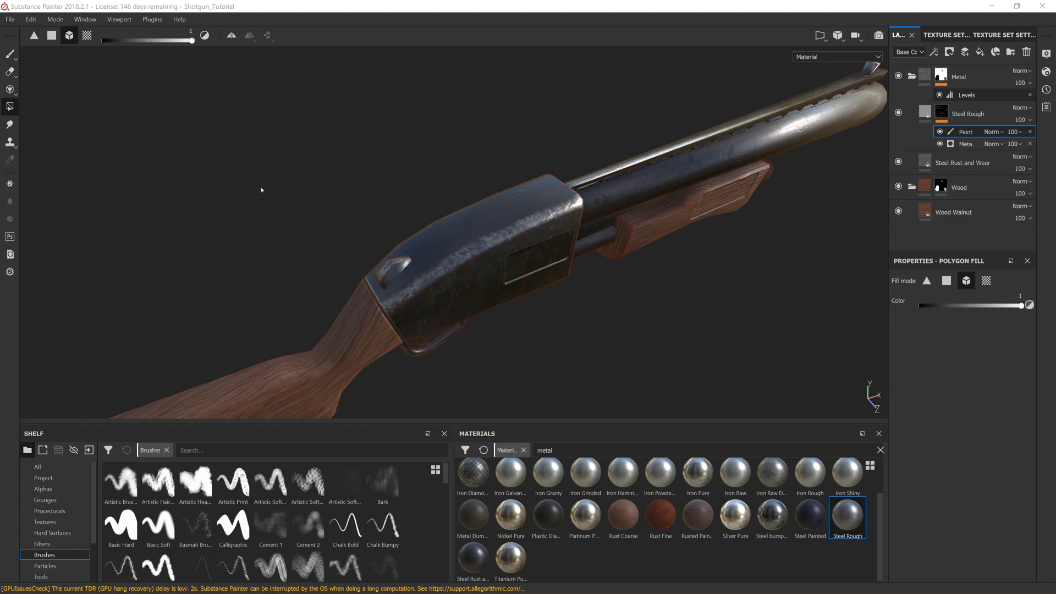
{"action": "left_click", "coordinate": [556, 6]}
{"action": "scroll", "coordinate": [440, 248], "scroll_direction": "up", "scroll_amount": 3}
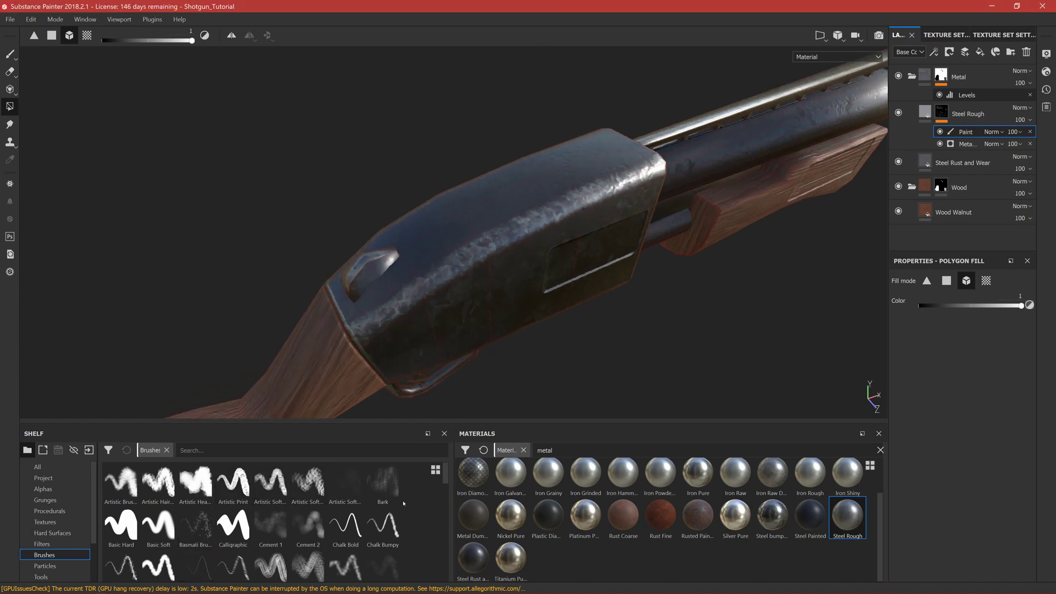
{"action": "scroll", "coordinate": [372, 520], "scroll_direction": "down", "scroll_amount": 3}
{"action": "scroll", "coordinate": [371, 520], "scroll_direction": "down", "scroll_amount": 3}
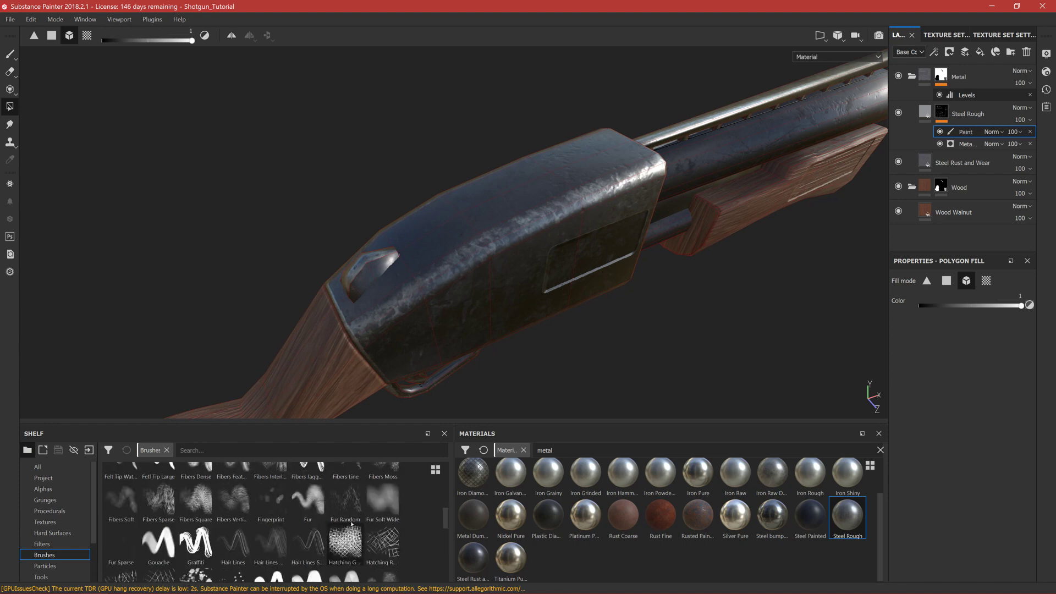
{"action": "left_click", "coordinate": [382, 450]}
{"action": "type", "text": "dirt"}
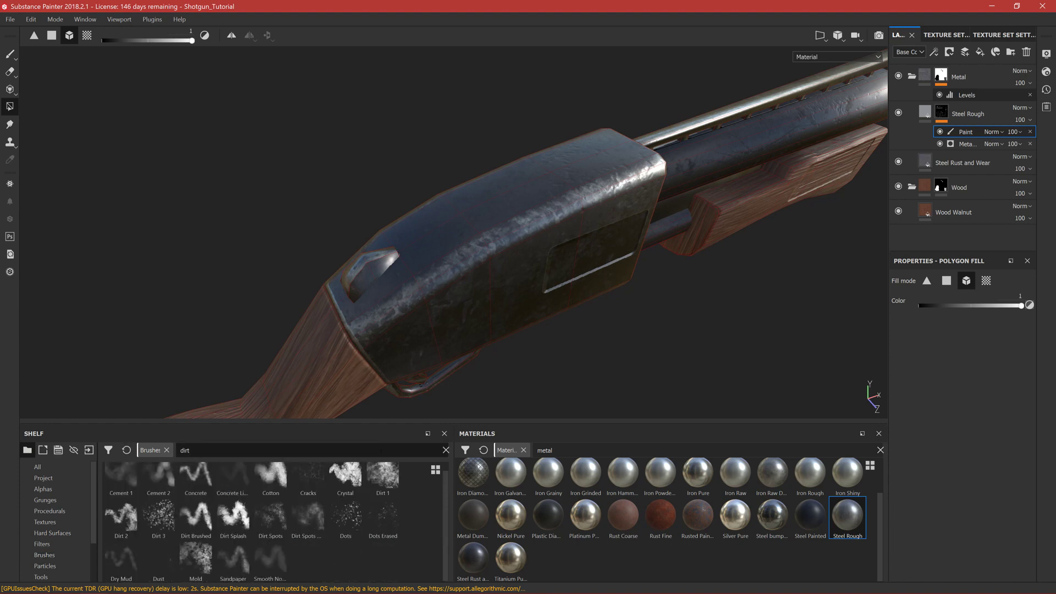
{"action": "scroll", "coordinate": [308, 517], "scroll_direction": "up", "scroll_amount": 1}
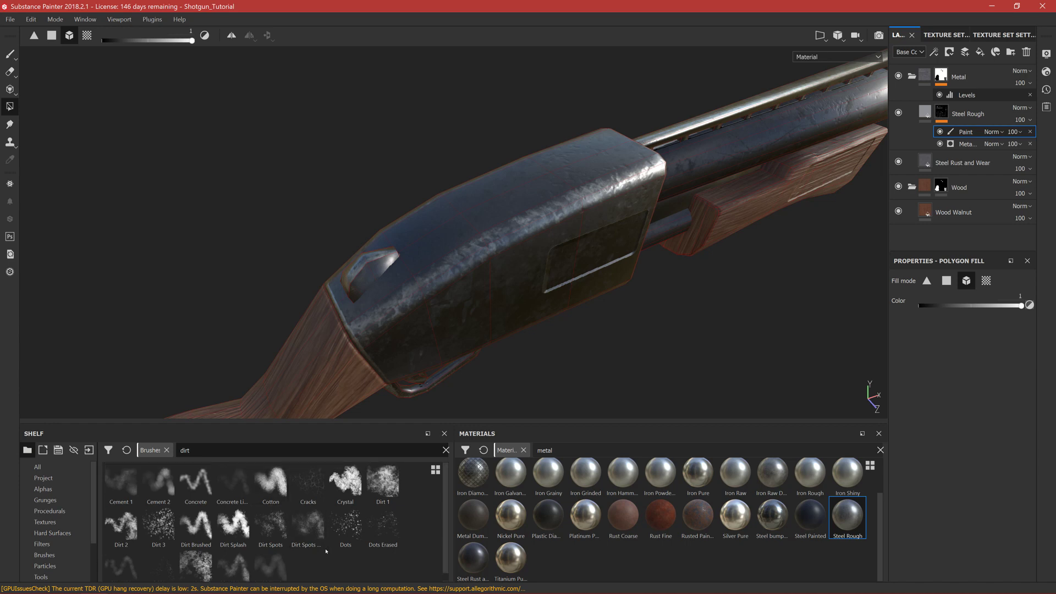
{"action": "left_click", "coordinate": [387, 489]}
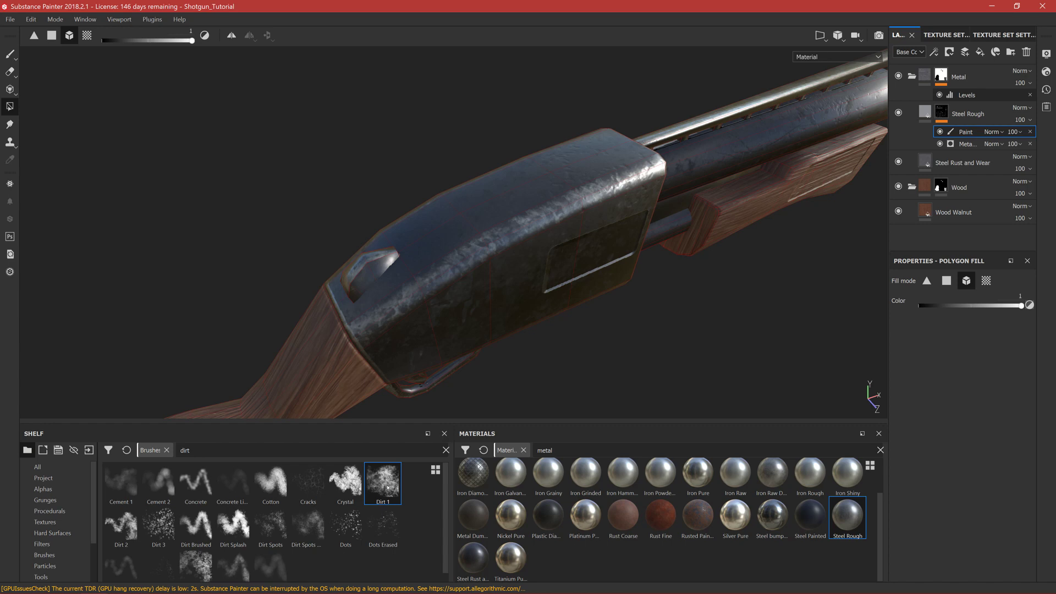
Step: Switch from Polygon Fill to the Paint tool and load the Dirt 1 brush into it
{"action": "mouse_move", "coordinate": [486, 316]}
{"action": "left_mouse_down", "text": "alt"}
{"action": "mouse_move", "coordinate": [492, 338]}
{"action": "mouse_move", "coordinate": [465, 252]}
{"action": "mouse_move", "coordinate": [617, 279]}
{"action": "mouse_move", "coordinate": [523, 279]}
{"action": "mouse_move", "coordinate": [484, 308]}
{"action": "left_mouse_up", "text": "alt"}
{"action": "scroll", "coordinate": [466, 253], "scroll_direction": "up", "scroll_amount": 6}
{"action": "scroll", "coordinate": [465, 253], "scroll_direction": "down", "scroll_amount": 3}
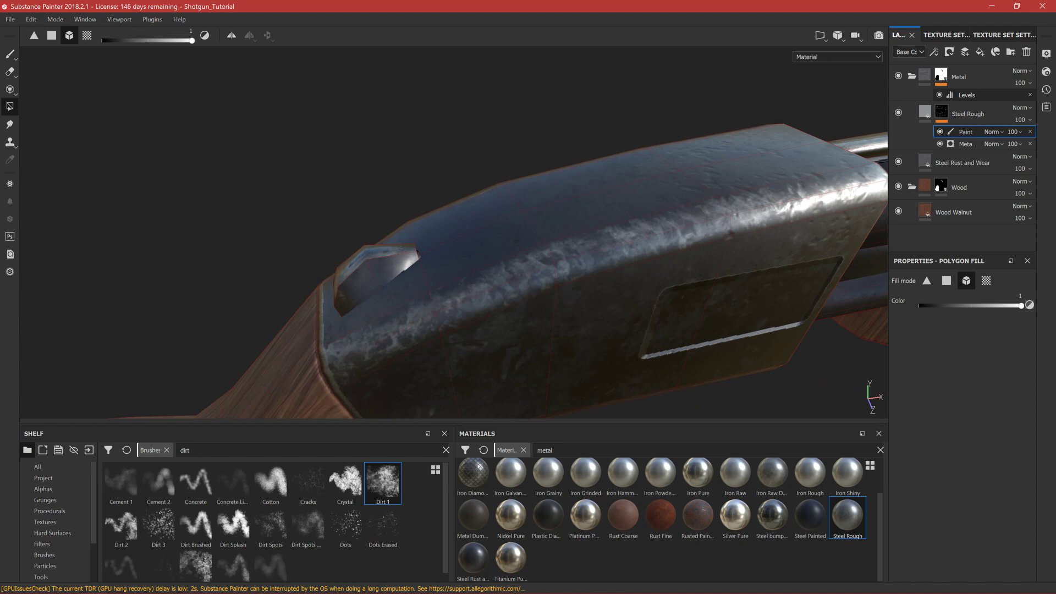
{"action": "left_click", "coordinate": [9, 53]}
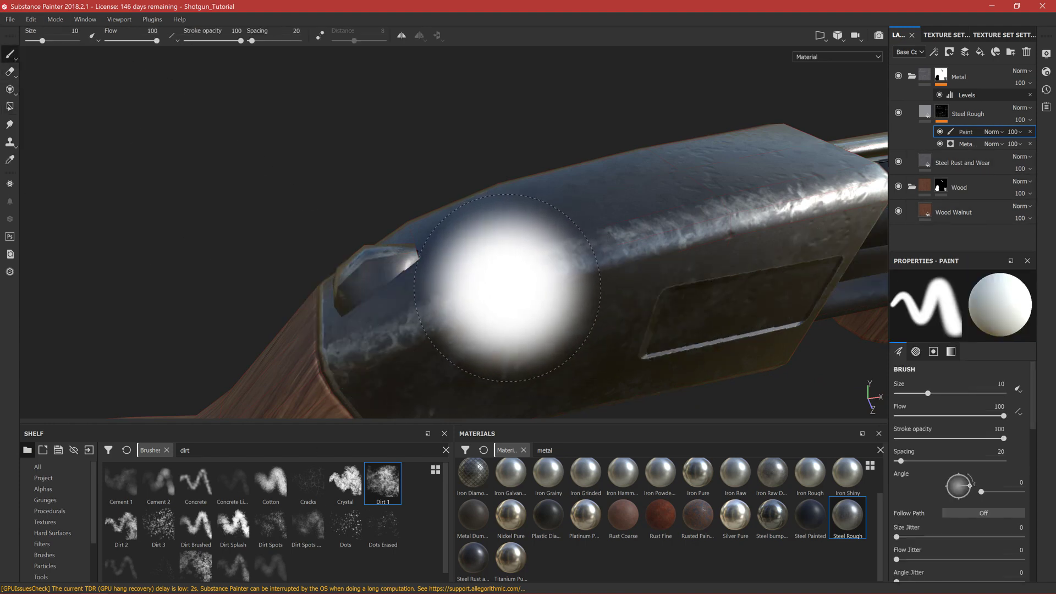
{"action": "left_click", "coordinate": [384, 488]}
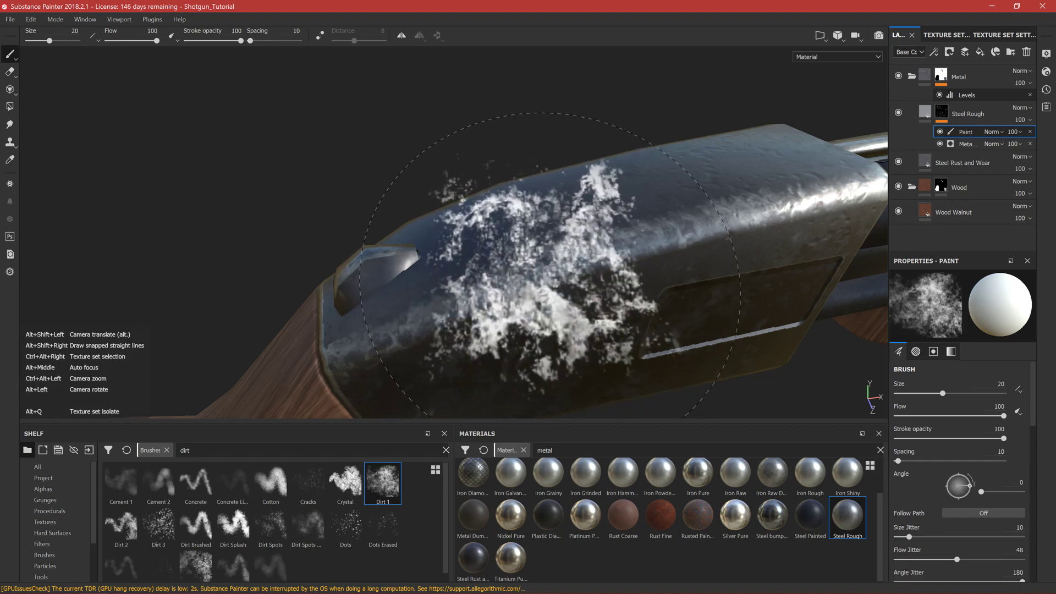
Step: Try a Dirt 1 stroke on the receiver, undo it, and reduce the brush size to 1.02
{"action": "left_click_drag", "start_coordinate": [537, 277], "coordinate": [552, 274]}
{"action": "key", "text": "ctrl+z"}
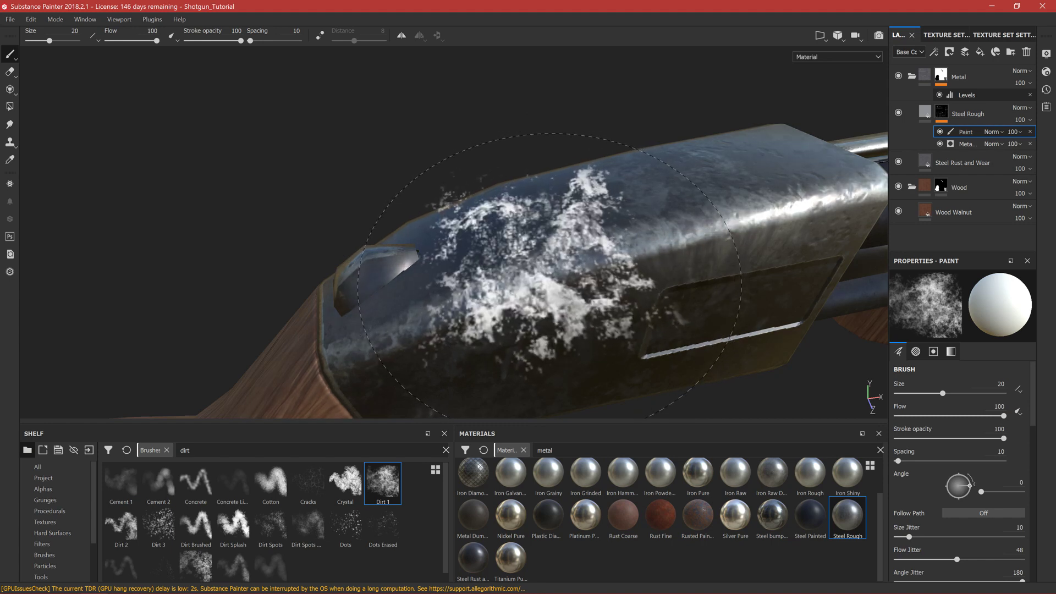
{"action": "right_click_drag", "start_coordinate": [536, 256], "coordinate": [507, 257], "text": "ctrl"}
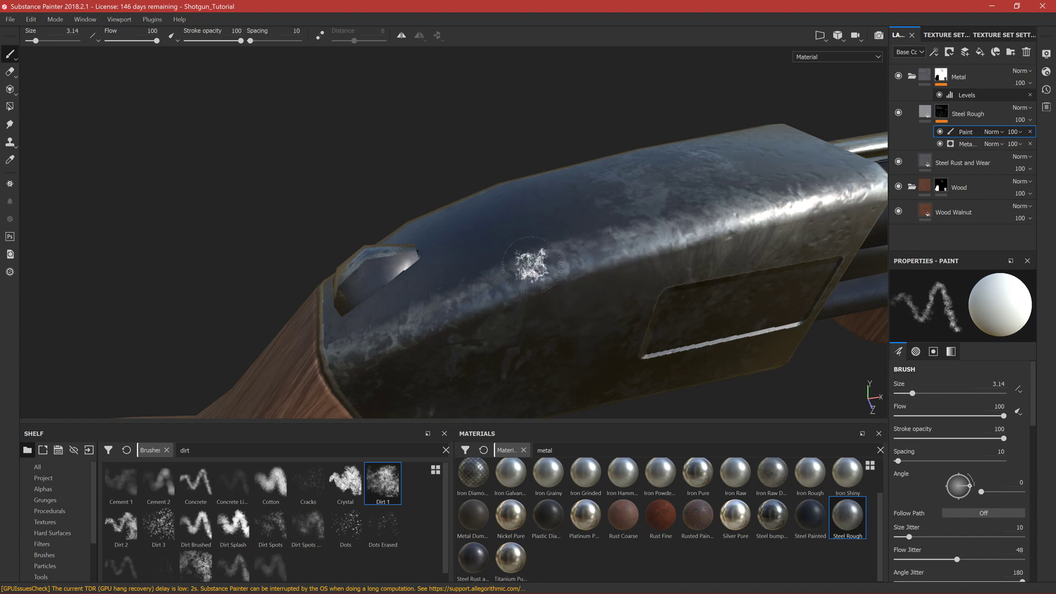
{"action": "right_click_drag", "start_coordinate": [528, 275], "coordinate": [514, 275], "text": "ctrl"}
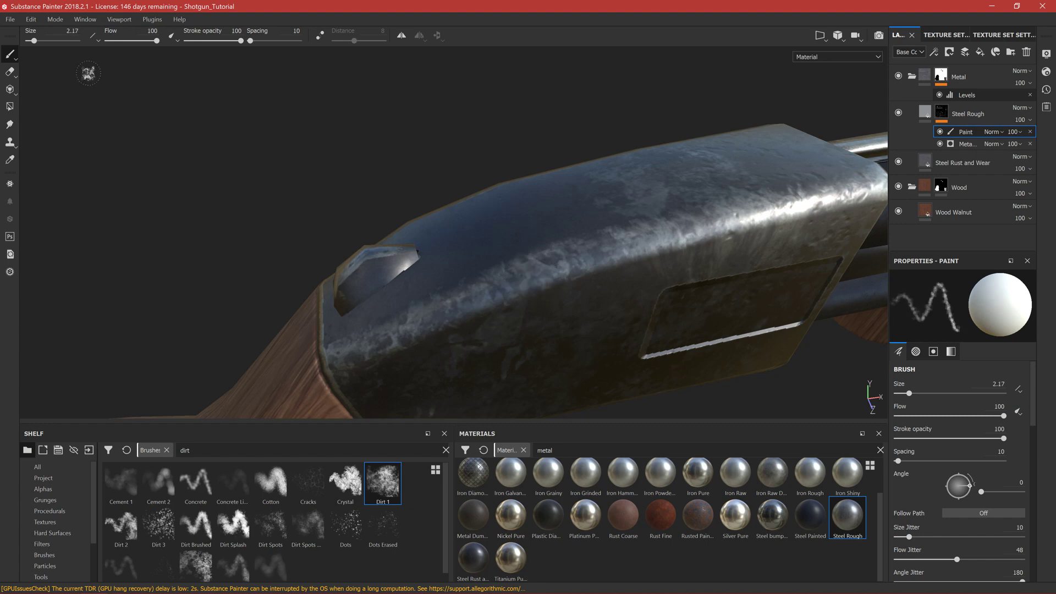
{"action": "left_click", "coordinate": [32, 20]}
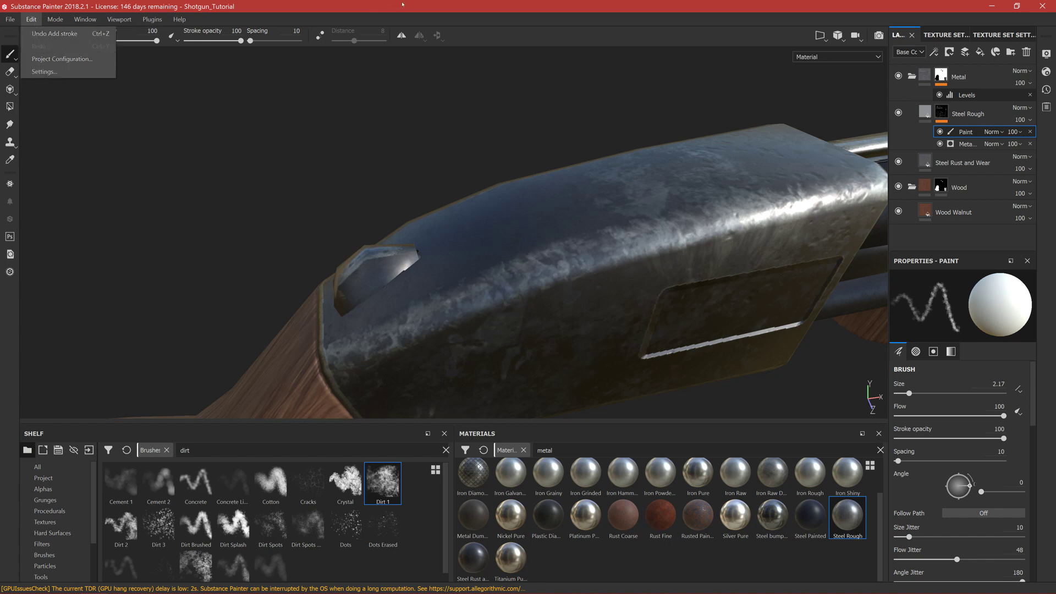
{"action": "left_click", "coordinate": [518, 5]}
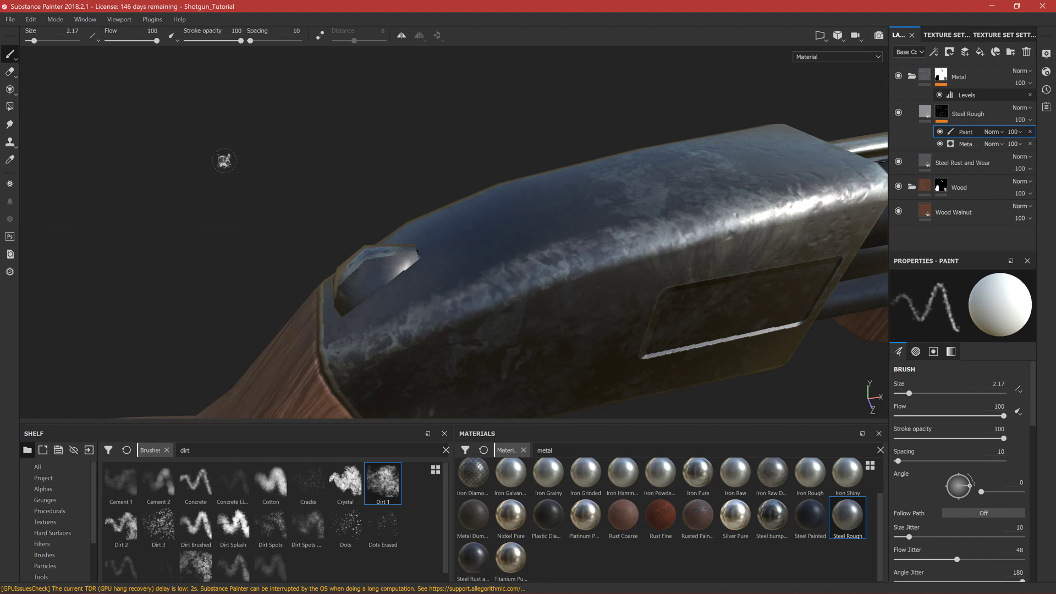
{"action": "right_click_drag", "start_coordinate": [376, 347], "coordinate": [175, 180], "text": "ctrl"}
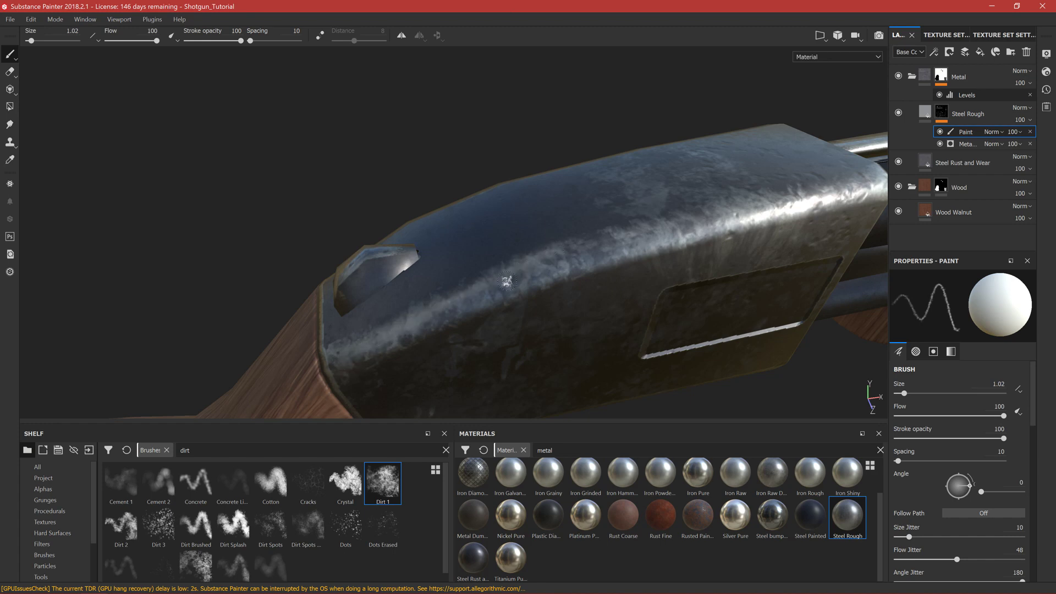
Step: Enable symmetry for painting and set its mirror axis to Z so both sides of the shotgun match
{"action": "left_click_drag", "start_coordinate": [456, 244], "coordinate": [680, 231], "text": "alt"}
{"action": "left_click_drag", "start_coordinate": [760, 242], "coordinate": [668, 258], "text": "alt"}
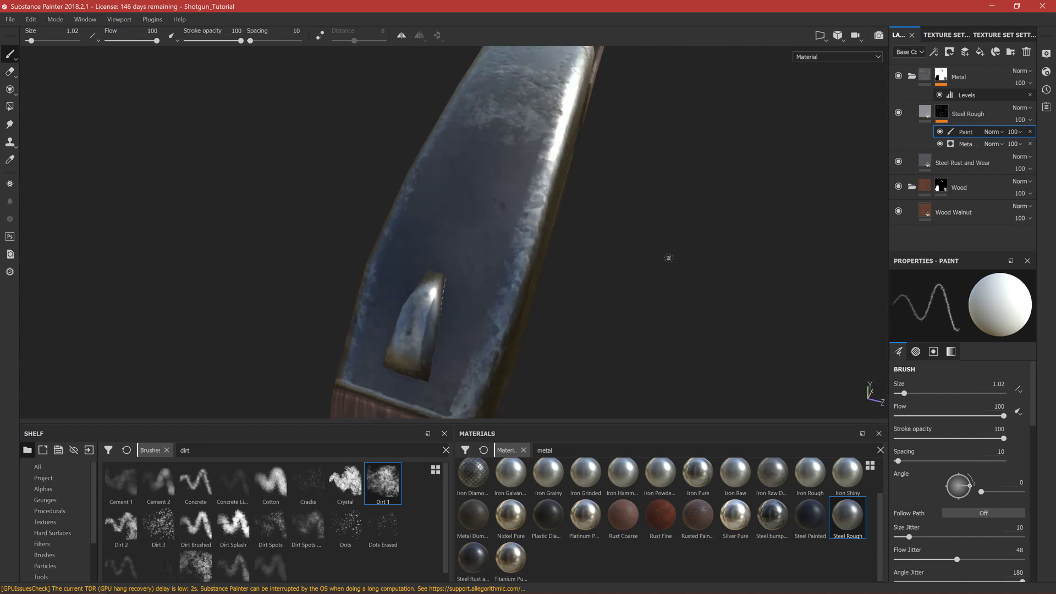
{"action": "left_click", "coordinate": [401, 35]}
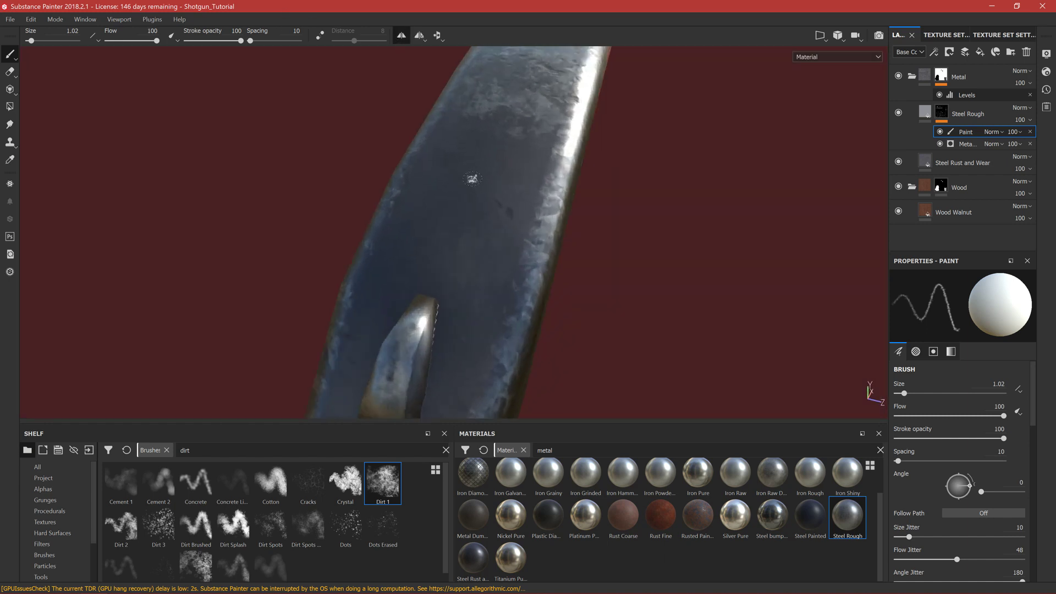
{"action": "scroll", "coordinate": [468, 171], "scroll_direction": "down", "scroll_amount": 5}
{"action": "left_click_drag", "start_coordinate": [468, 171], "coordinate": [353, 236], "text": "alt"}
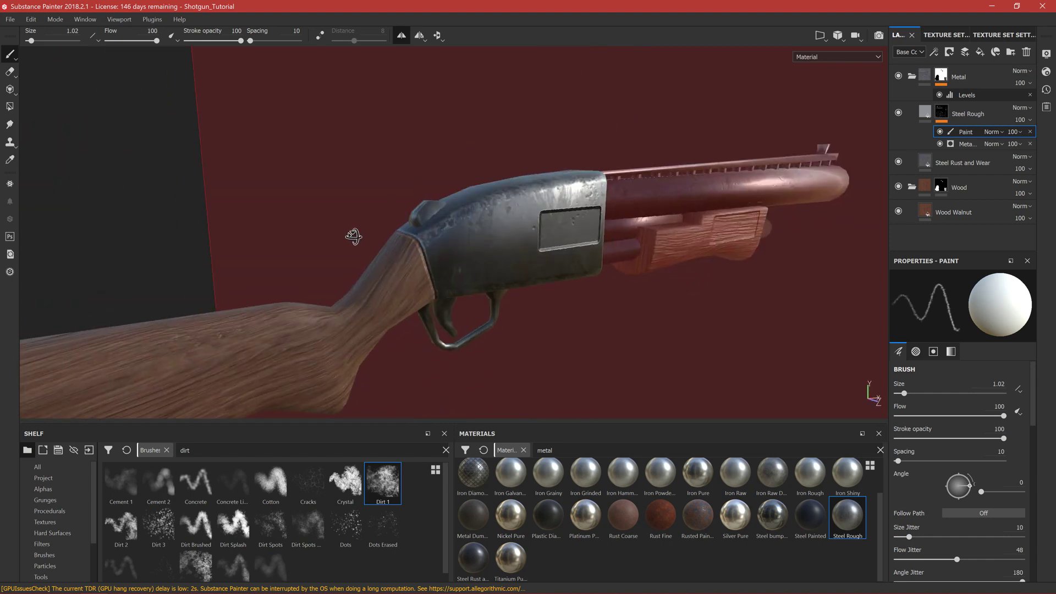
{"action": "left_click", "coordinate": [425, 43]}
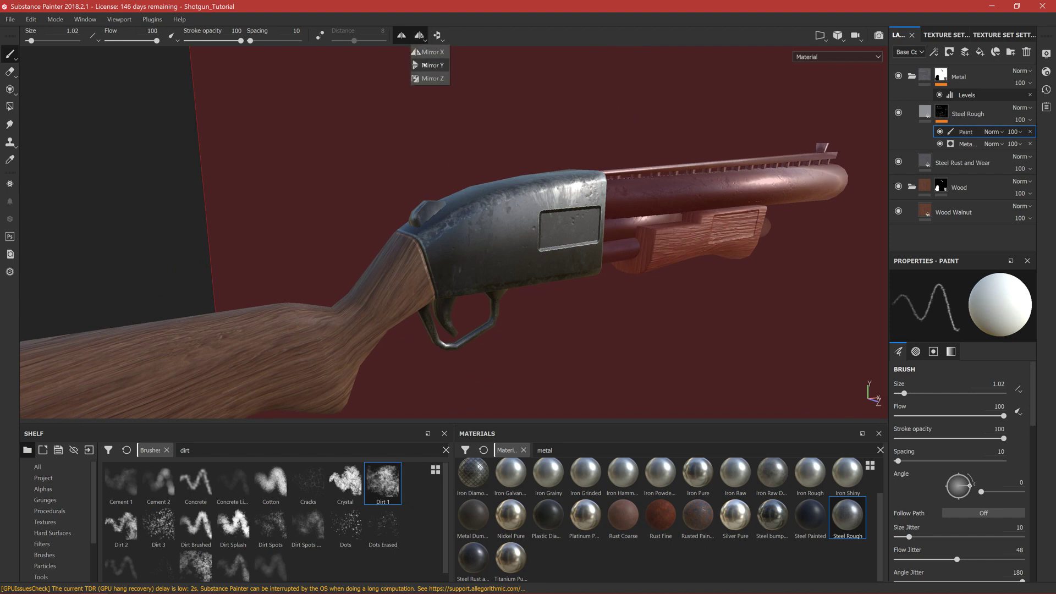
{"action": "left_click", "coordinate": [428, 78]}
Step: Paint Dirt 1 wear along the receiver's upper edge and front corner with the size 1.02 brush
{"action": "left_click_drag", "start_coordinate": [594, 220], "coordinate": [443, 101], "text": "alt"}
{"action": "left_click_drag", "start_coordinate": [368, 265], "coordinate": [304, 299], "text": "alt"}
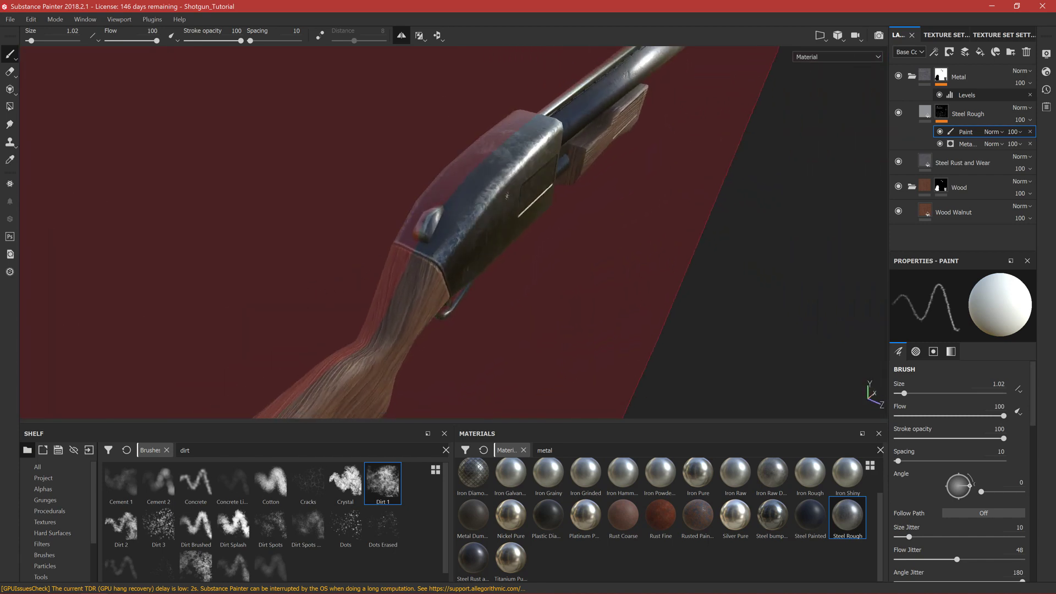
{"action": "scroll", "coordinate": [495, 211], "scroll_direction": "up", "scroll_amount": 3}
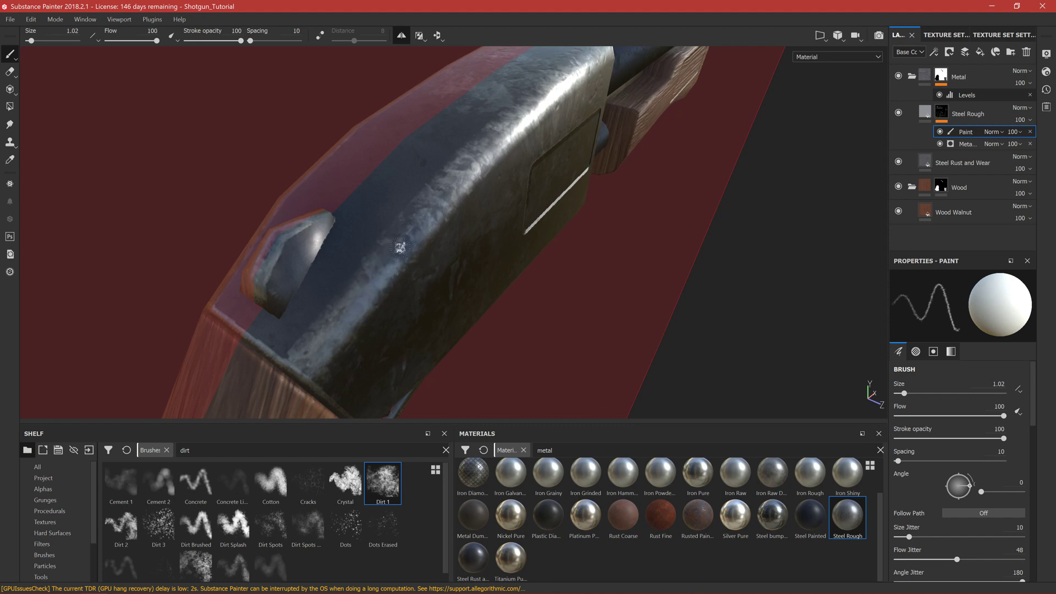
{"action": "mouse_move", "coordinate": [504, 227]}
{"action": "left_mouse_down", "text": "alt"}
{"action": "mouse_move", "coordinate": [386, 335]}
{"action": "mouse_move", "coordinate": [355, 344]}
{"action": "left_mouse_up", "text": "alt"}
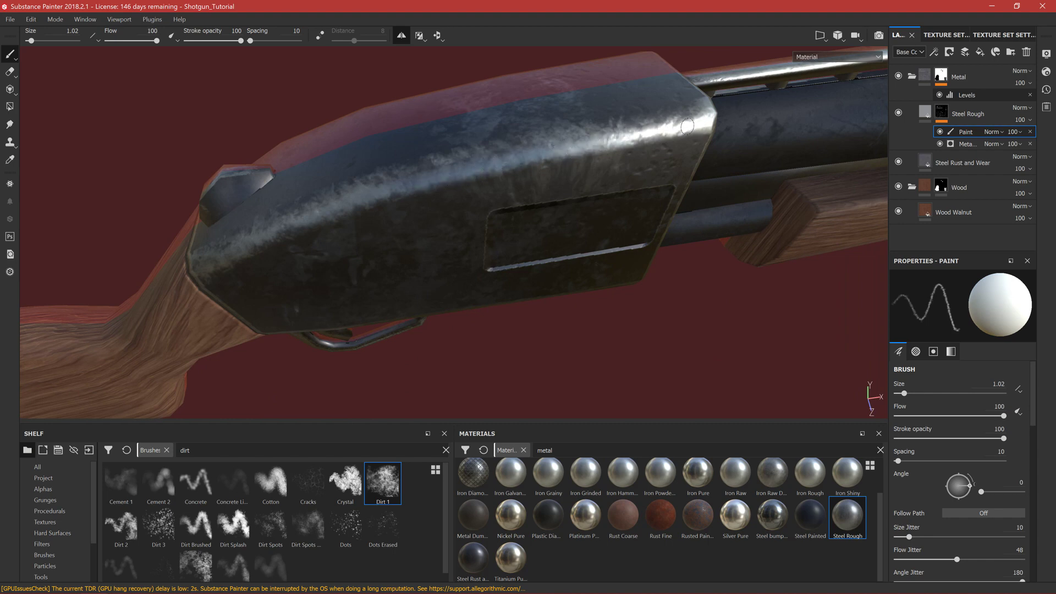
{"action": "mouse_move", "coordinate": [728, 130]}
{"action": "left_mouse_down", "text": "alt"}
{"action": "mouse_move", "coordinate": [540, 134]}
{"action": "mouse_move", "coordinate": [467, 185]}
{"action": "mouse_move", "coordinate": [427, 283]}
{"action": "mouse_move", "coordinate": [424, 250]}
{"action": "mouse_move", "coordinate": [395, 280]}
{"action": "left_mouse_up", "text": "alt"}
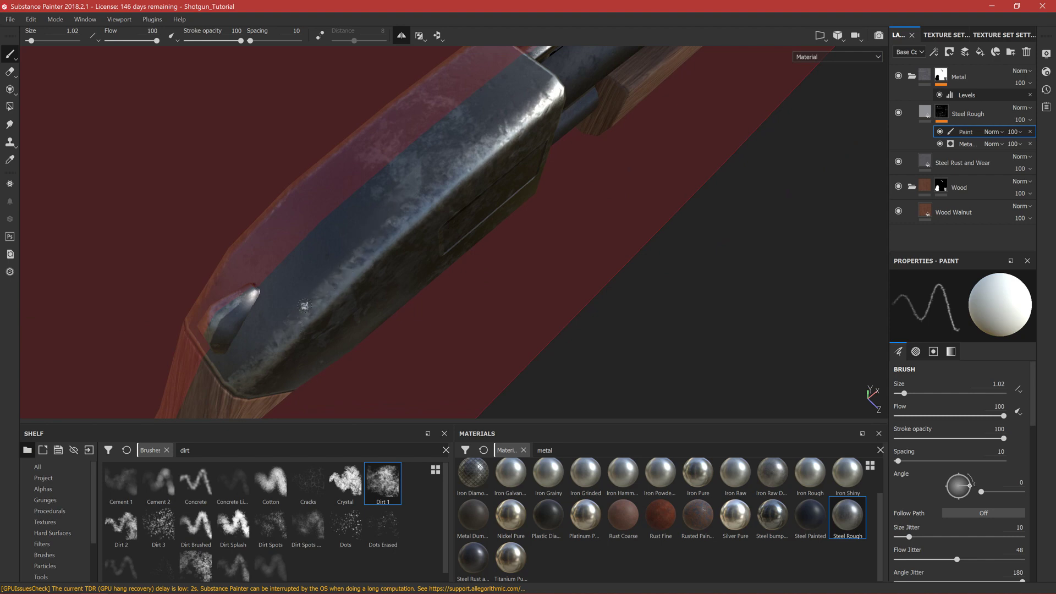
{"action": "left_click_drag", "start_coordinate": [378, 242], "coordinate": [474, 139], "text": "alt"}
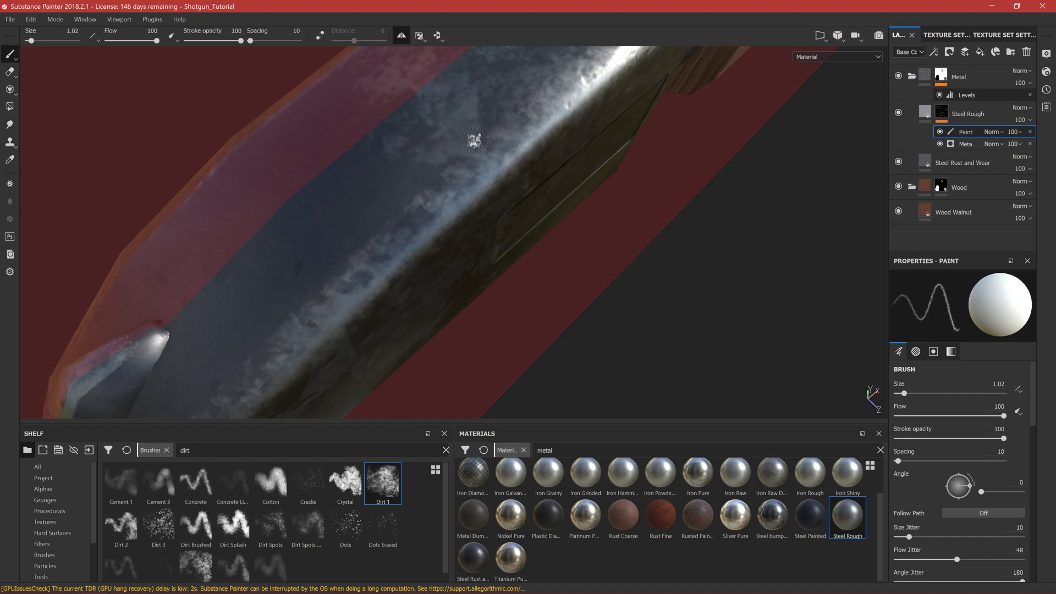
{"action": "left_click_drag", "start_coordinate": [293, 342], "coordinate": [303, 336], "text": "alt"}
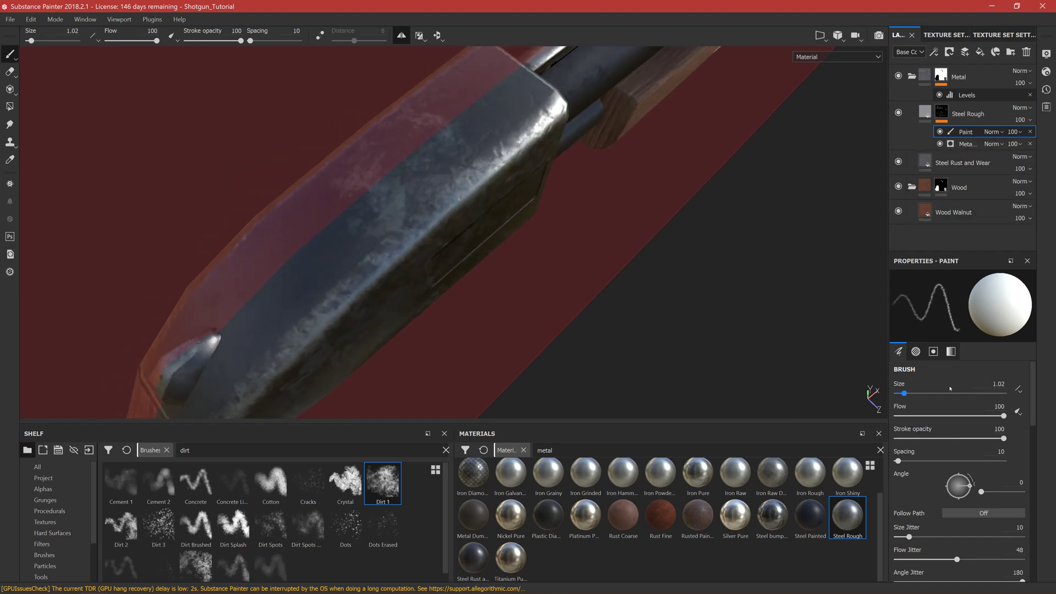
Step: Set the brush's grayscale value to 0 and its size to 1.56, and paint away wear along the receiver's top edge
{"action": "scroll", "coordinate": [953, 451], "scroll_direction": "down", "scroll_amount": 10}
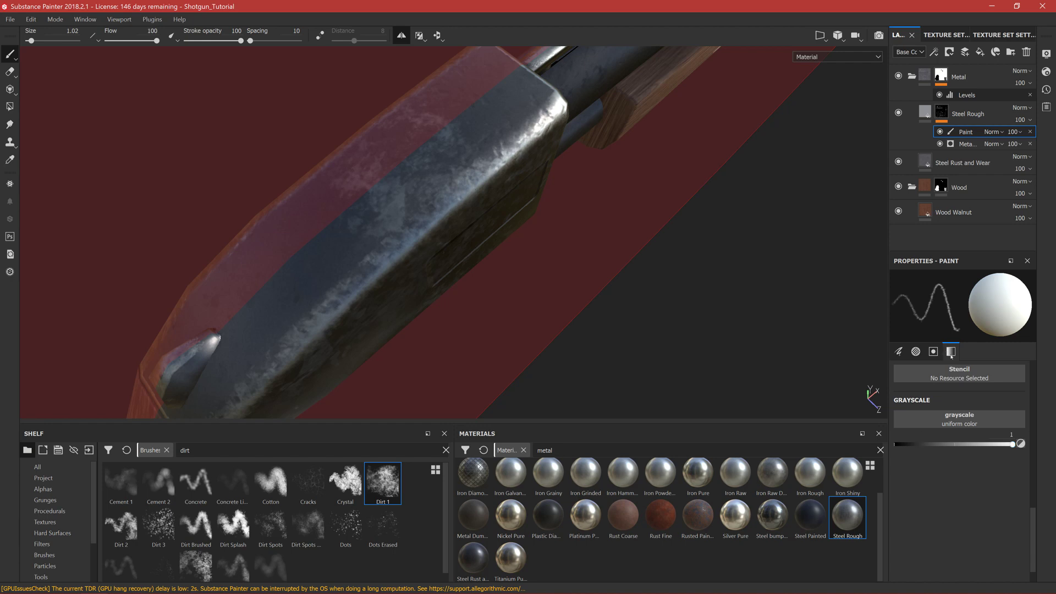
{"action": "left_click_drag", "start_coordinate": [1006, 444], "coordinate": [897, 443]}
{"action": "right_click_drag", "start_coordinate": [304, 306], "coordinate": [315, 305], "text": "ctrl"}
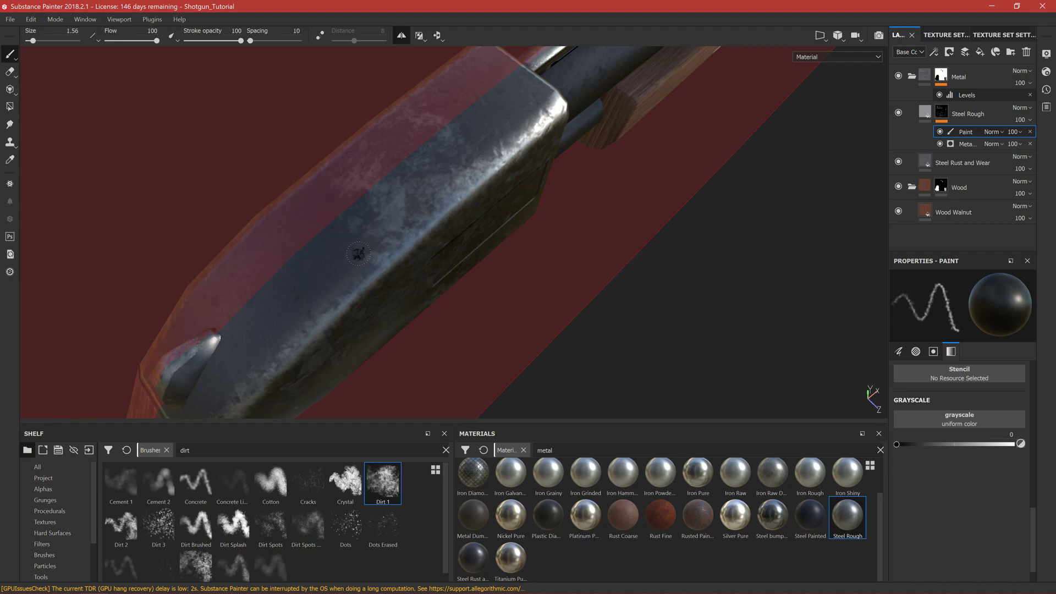
{"action": "left_click_drag", "start_coordinate": [415, 201], "coordinate": [368, 259]}
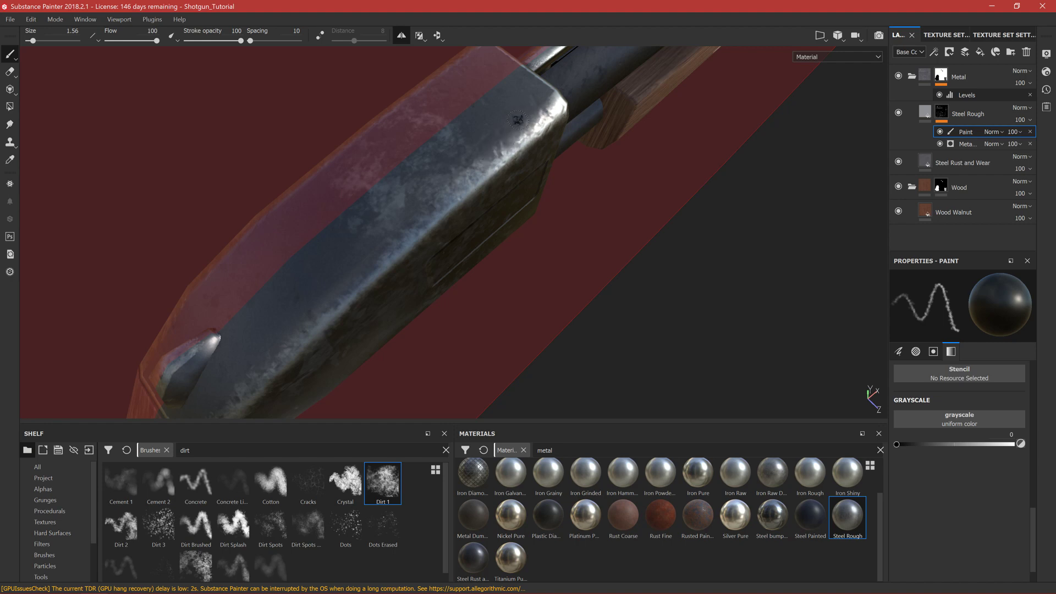
Step: Break up the edge wear around the receiver's side, front corner and lower edge with the black Dirt 1 brush
{"action": "left_click_drag", "start_coordinate": [456, 200], "coordinate": [440, 159], "text": "alt"}
{"action": "middle_click_drag", "start_coordinate": [484, 181], "coordinate": [507, 160], "text": "alt"}
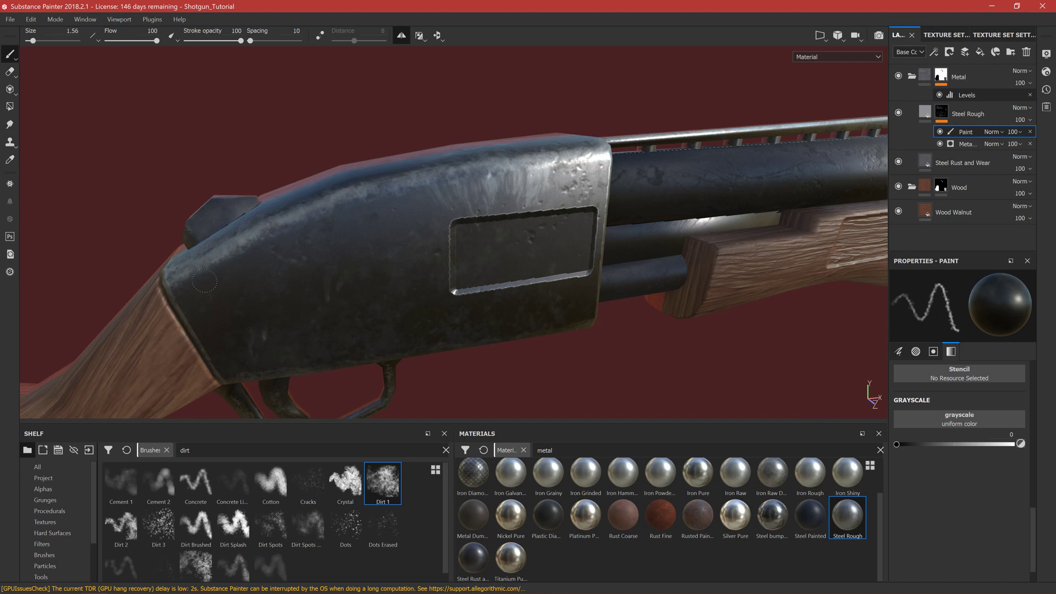
{"action": "mouse_move", "coordinate": [271, 237]}
{"action": "left_mouse_down", "text": "alt"}
{"action": "mouse_move", "coordinate": [322, 229]}
{"action": "mouse_move", "coordinate": [315, 274]}
{"action": "left_mouse_up", "text": "alt"}
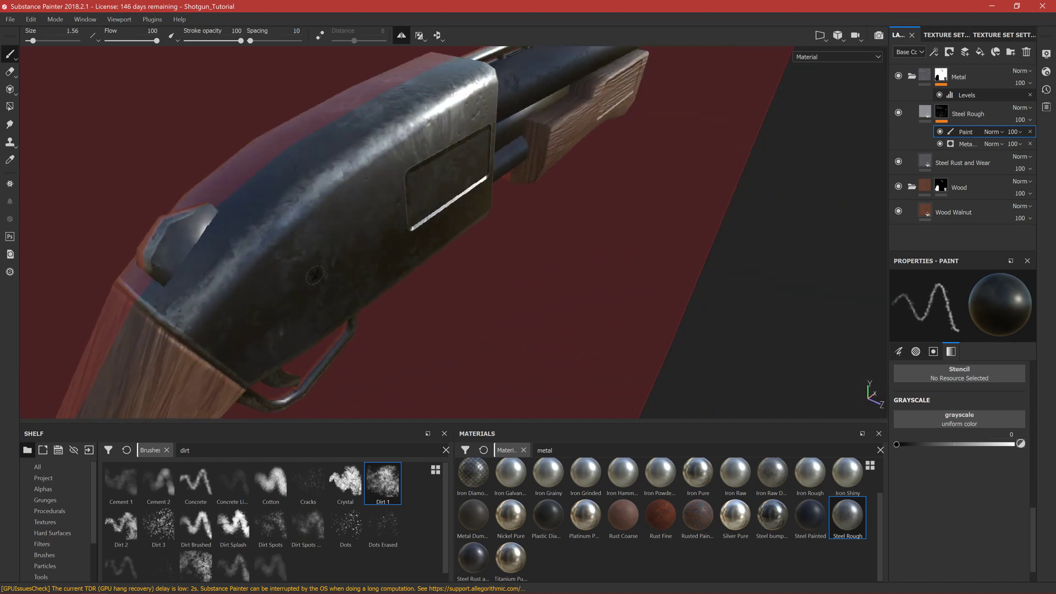
{"action": "mouse_move", "coordinate": [238, 238]}
{"action": "left_mouse_down", "text": "alt"}
{"action": "mouse_move", "coordinate": [290, 283]}
{"action": "mouse_move", "coordinate": [264, 307]}
{"action": "mouse_move", "coordinate": [196, 286]}
{"action": "left_mouse_up", "text": "alt"}
{"action": "mouse_move", "coordinate": [140, 352]}
{"action": "left_mouse_down", "text": "alt"}
{"action": "mouse_move", "coordinate": [403, 271]}
{"action": "mouse_move", "coordinate": [327, 251]}
{"action": "left_mouse_up", "text": "alt"}
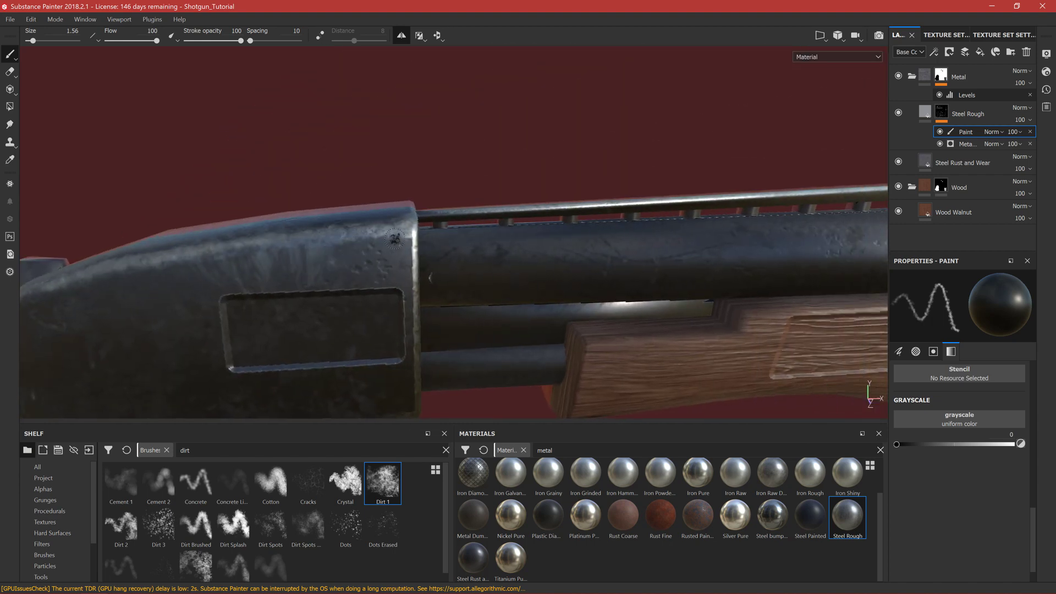
{"action": "mouse_move", "coordinate": [330, 250]}
{"action": "left_mouse_down", "text": "alt"}
{"action": "mouse_move", "coordinate": [363, 296]}
{"action": "mouse_move", "coordinate": [380, 292]}
{"action": "left_mouse_up", "text": "alt"}
{"action": "middle_click_drag", "start_coordinate": [380, 291], "coordinate": [597, 131], "text": "alt"}
{"action": "mouse_move", "coordinate": [344, 288]}
{"action": "left_mouse_down", "text": "alt"}
{"action": "mouse_move", "coordinate": [345, 221]}
{"action": "mouse_move", "coordinate": [349, 230]}
{"action": "left_mouse_up", "text": "alt"}
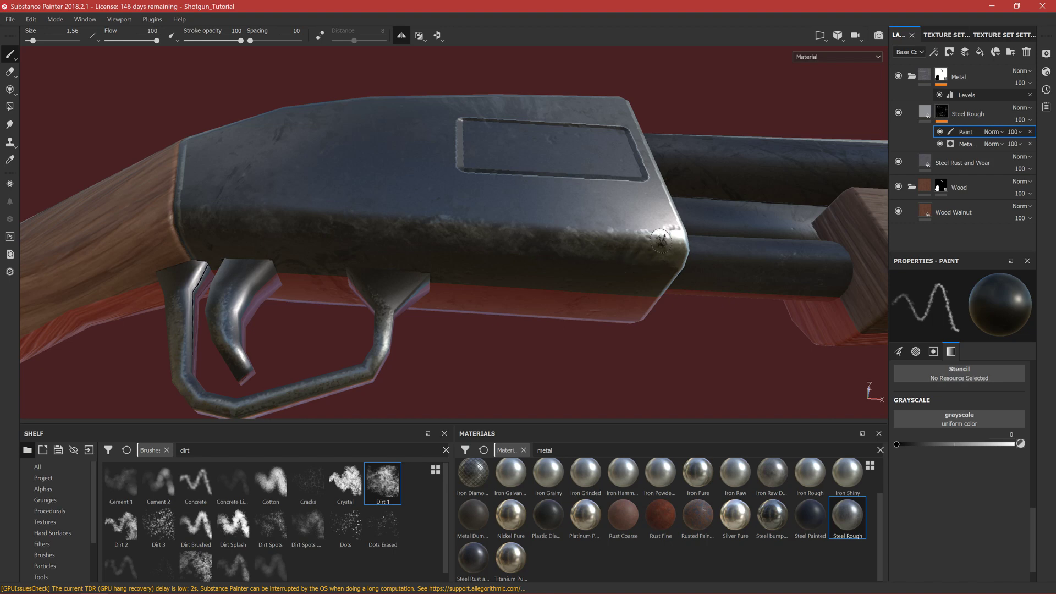
{"action": "left_click_drag", "start_coordinate": [630, 238], "coordinate": [774, 372], "text": "alt"}
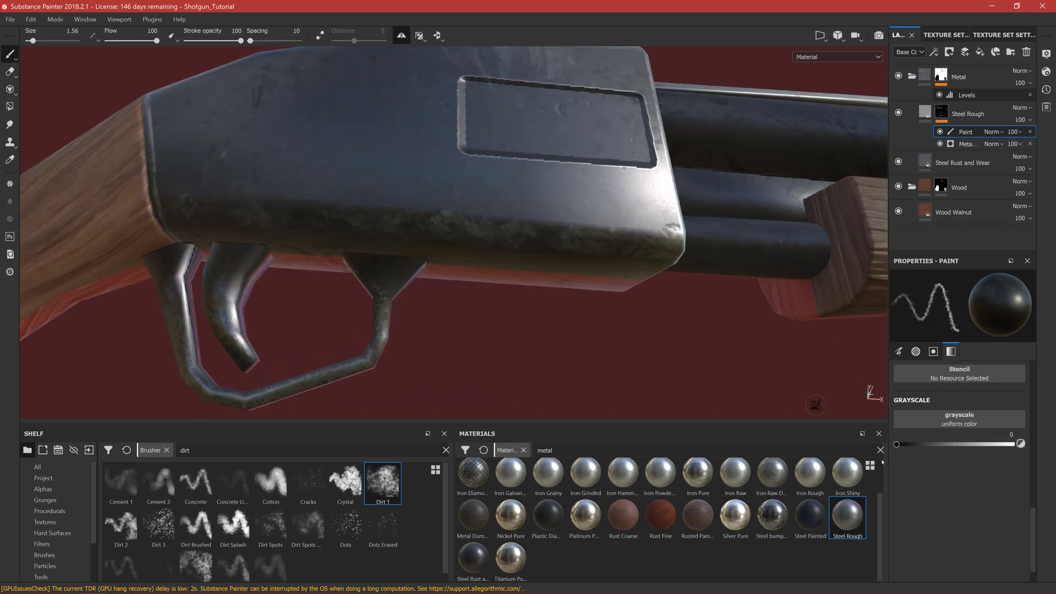
Step: Set the brush's grayscale value to 1 and its size to 1.19, and paint Dirt 1 wear along the receiver's lower edge
{"action": "left_click_drag", "start_coordinate": [926, 446], "coordinate": [1037, 448]}
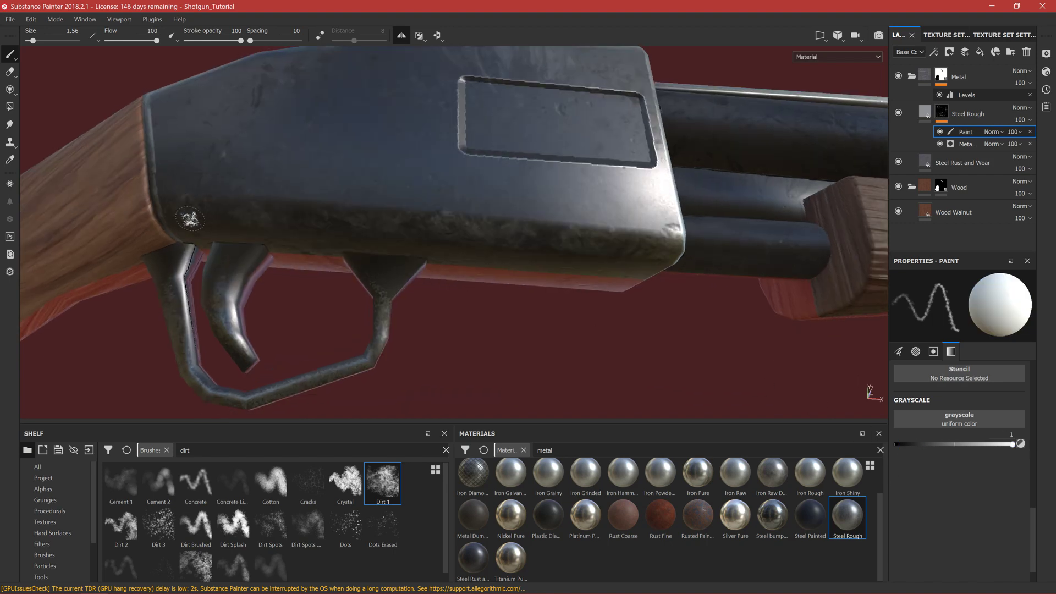
{"action": "right_click_drag", "start_coordinate": [179, 213], "coordinate": [88, 107], "text": "ctrl"}
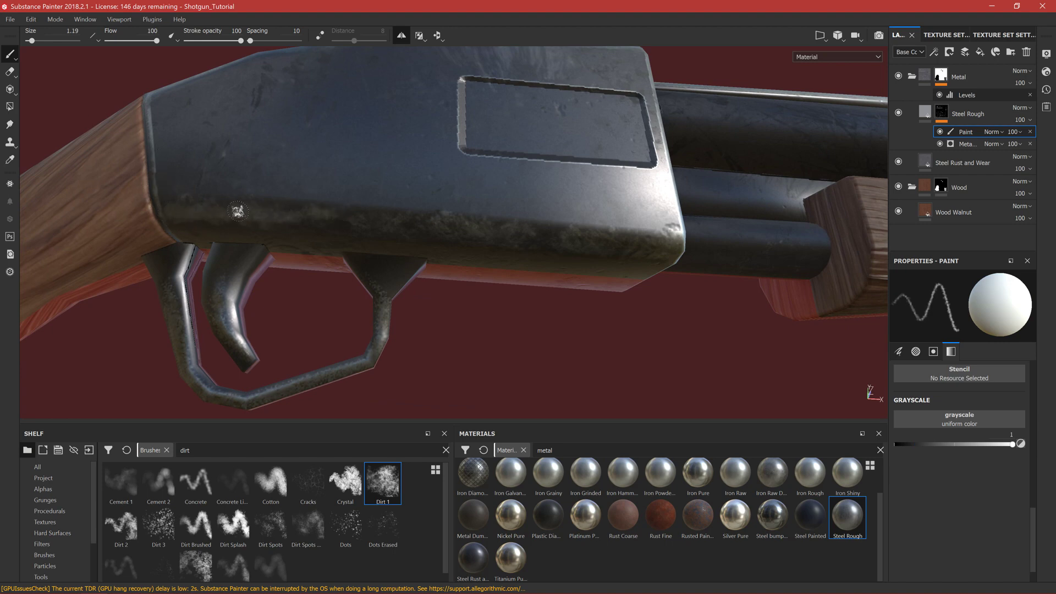
{"action": "left_click_drag", "start_coordinate": [280, 233], "coordinate": [249, 218], "text": "alt"}
{"action": "mouse_move", "coordinate": [347, 227]}
{"action": "left_mouse_down", "text": "alt"}
{"action": "mouse_move", "coordinate": [297, 220]}
{"action": "mouse_move", "coordinate": [533, 226]}
{"action": "left_mouse_up", "text": "alt"}
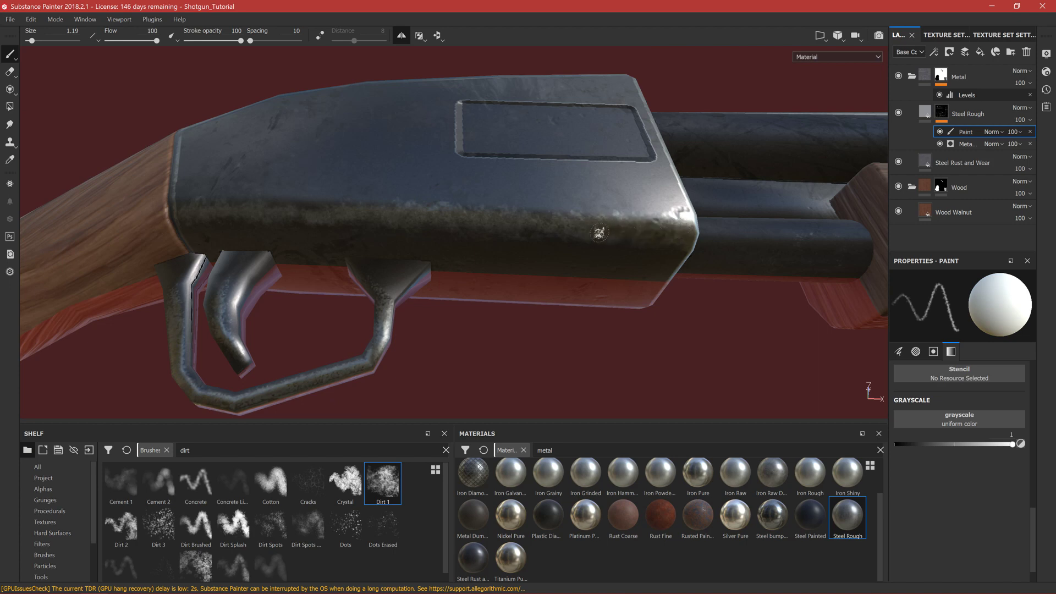
Step: Paint Dirt 1 wear along the receiver's curved upper edge toward the stock and check it against the whole shotgun
{"action": "left_click_drag", "start_coordinate": [268, 218], "coordinate": [193, 230], "text": "alt"}
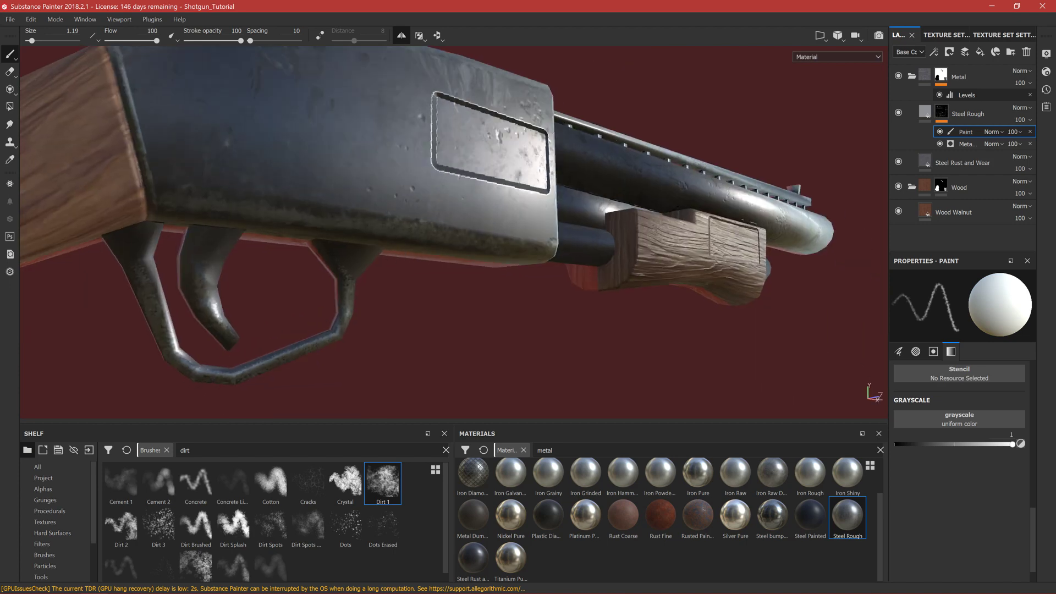
{"action": "mouse_move", "coordinate": [193, 190]}
{"action": "left_mouse_down", "text": "alt"}
{"action": "mouse_move", "coordinate": [193, 292]}
{"action": "mouse_move", "coordinate": [139, 298]}
{"action": "mouse_move", "coordinate": [174, 233]}
{"action": "left_mouse_up", "text": "alt"}
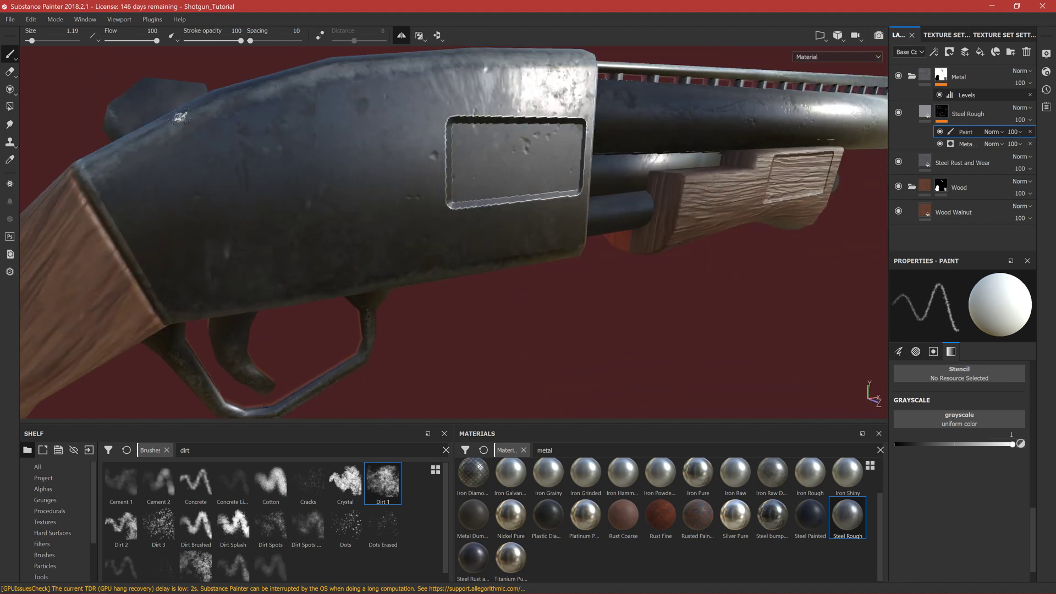
{"action": "left_click_drag", "start_coordinate": [280, 208], "coordinate": [274, 223], "text": "alt"}
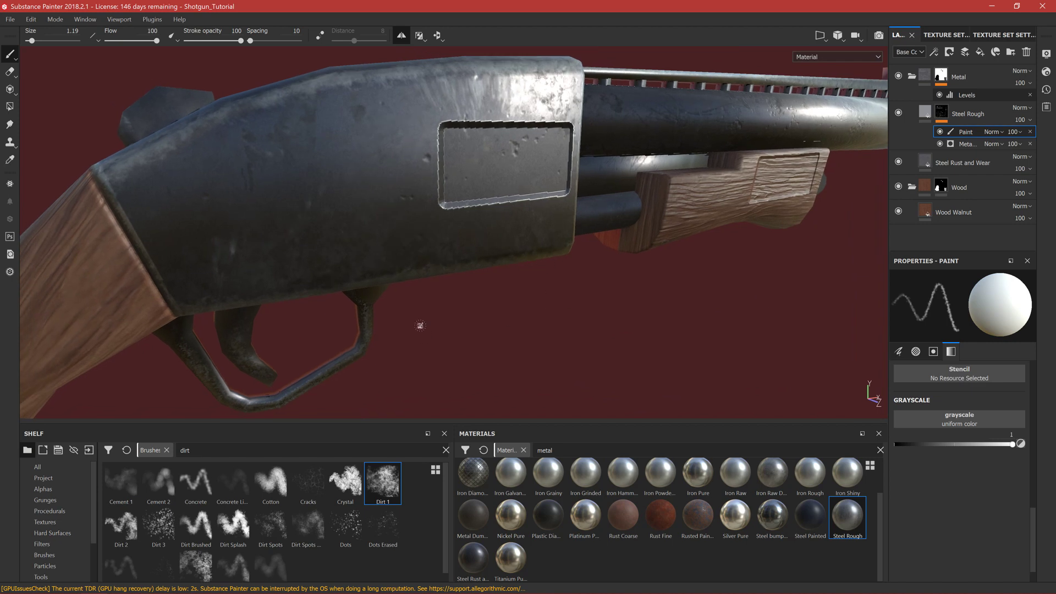
{"action": "left_click_drag", "start_coordinate": [465, 318], "coordinate": [349, 234], "text": "alt"}
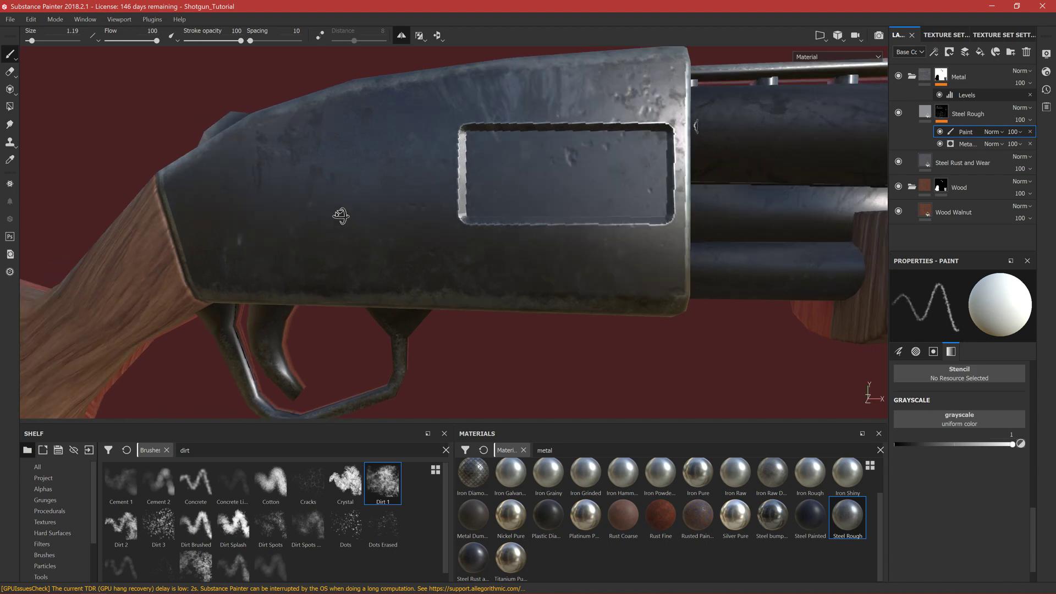
{"action": "scroll", "coordinate": [360, 233], "scroll_direction": "up", "scroll_amount": 3}
{"action": "scroll", "coordinate": [363, 231], "scroll_direction": "down", "scroll_amount": 10}
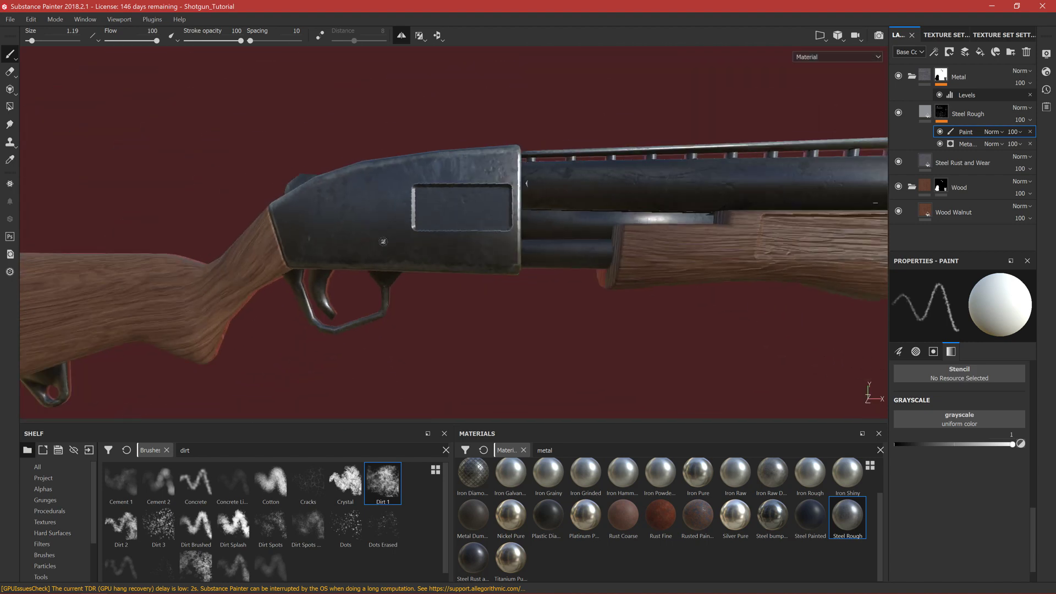
{"action": "mouse_move", "coordinate": [388, 325]}
{"action": "left_mouse_down", "text": "alt"}
{"action": "mouse_move", "coordinate": [403, 321]}
{"action": "mouse_move", "coordinate": [394, 330]}
{"action": "left_mouse_up", "text": "alt"}
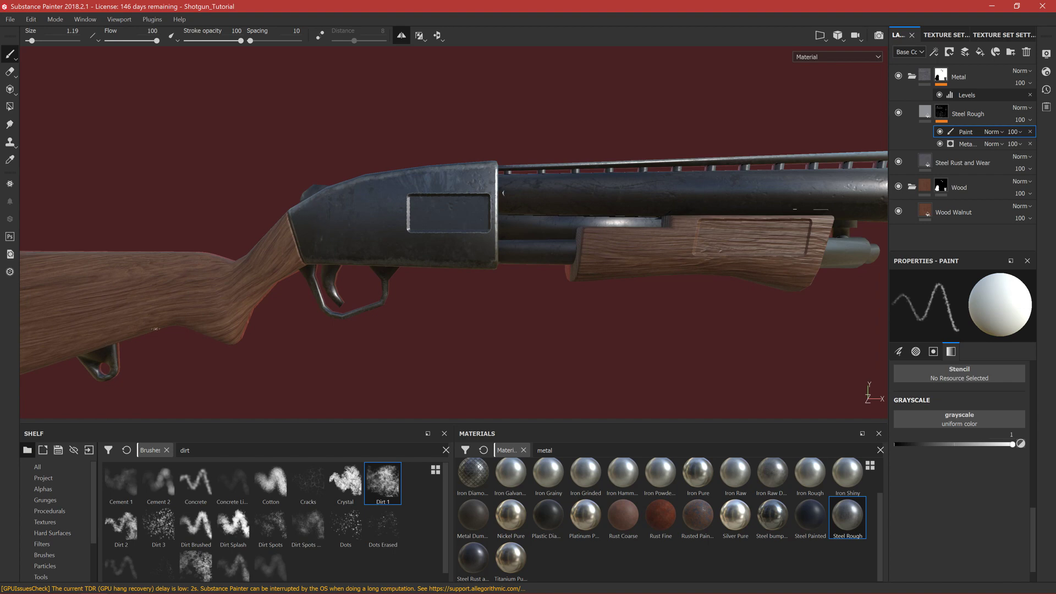
Step: Snap the camera to a straight side view, switch to the orthographic view and frame the whole shotgun
{"action": "key", "text": "ctrl"}
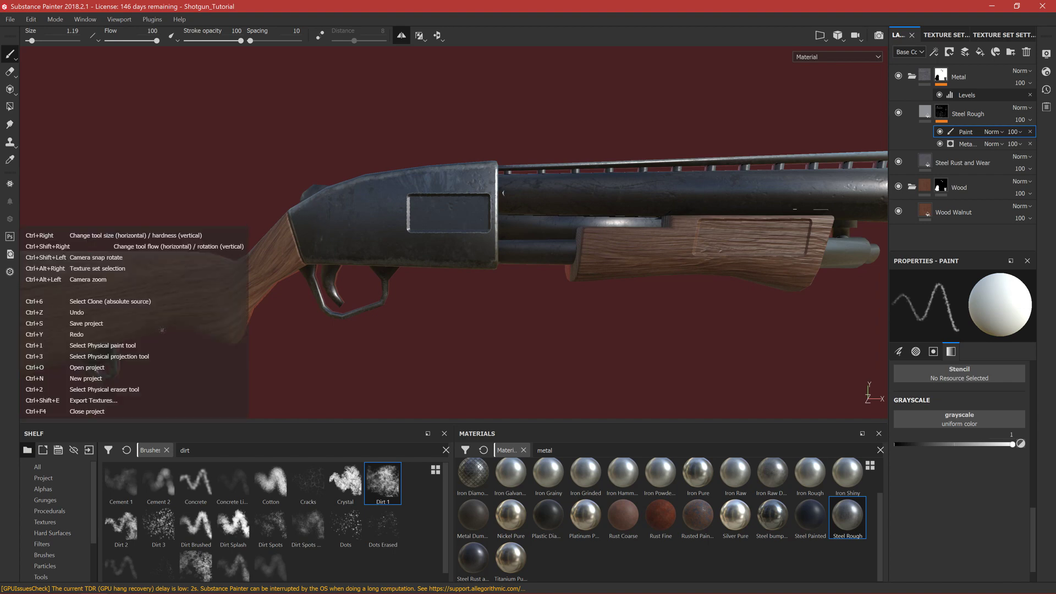
{"action": "key", "text": "ctrl"}
{"action": "key", "text": "ctrl+shift"}
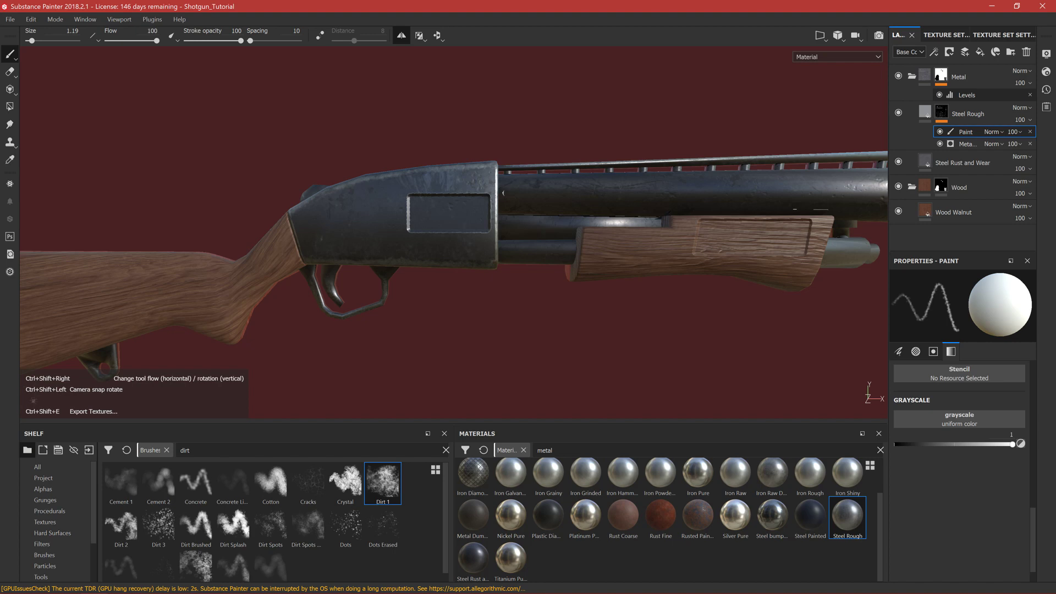
{"action": "left_click_drag", "start_coordinate": [550, 341], "coordinate": [650, 337], "text": "ctrl+shift"}
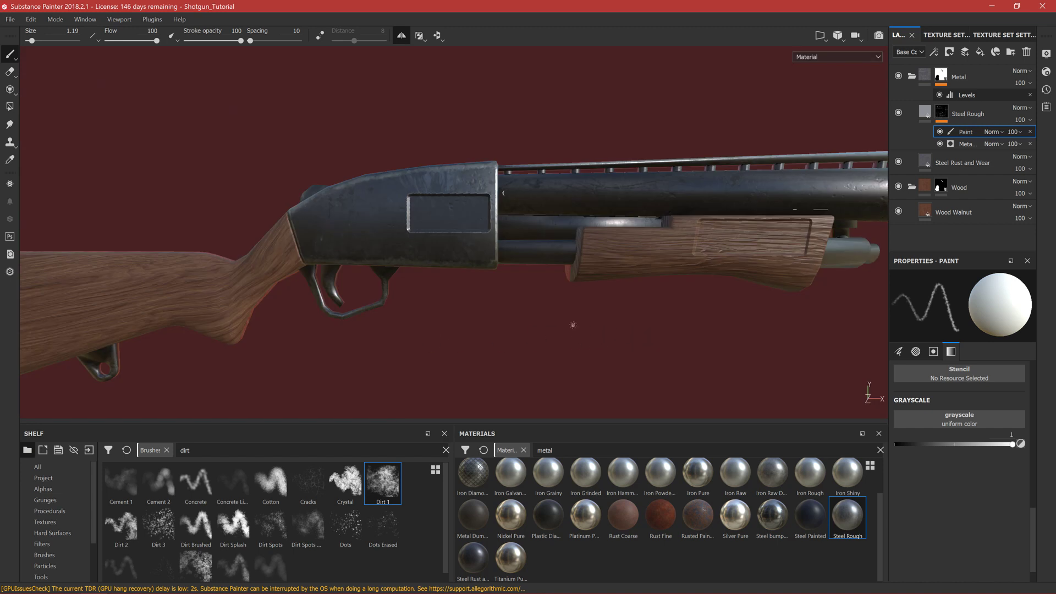
{"action": "scroll", "coordinate": [521, 258], "scroll_direction": "down", "scroll_amount": 1}
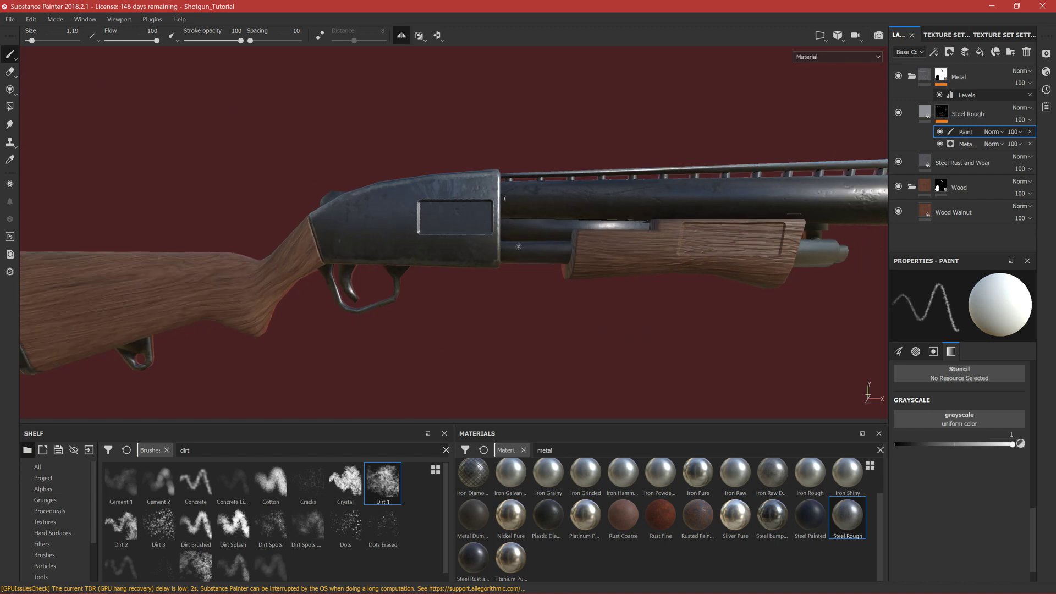
{"action": "left_click", "coordinate": [838, 35]}
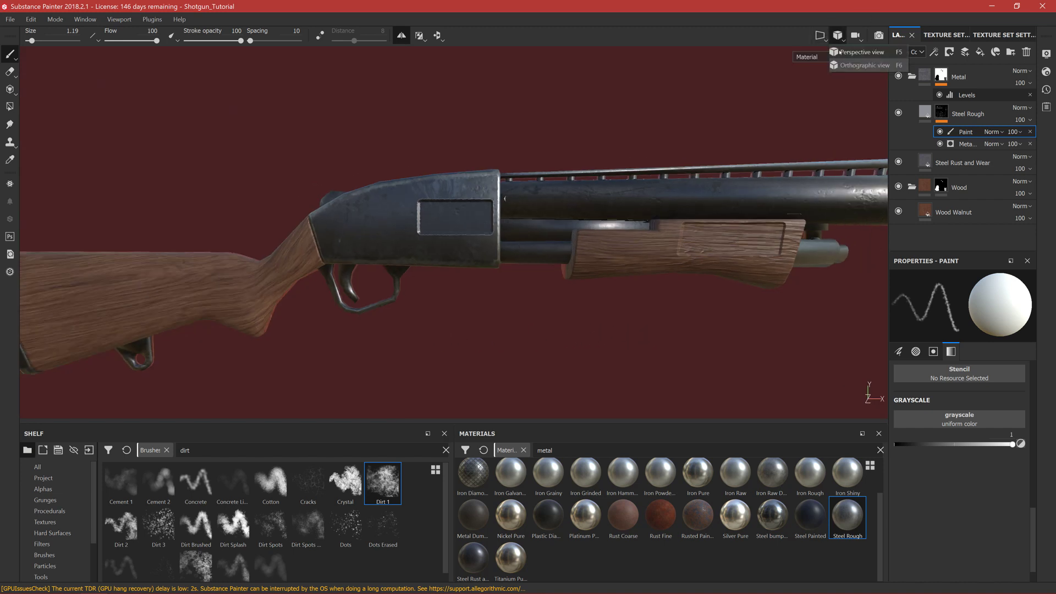
{"action": "left_click", "coordinate": [845, 66]}
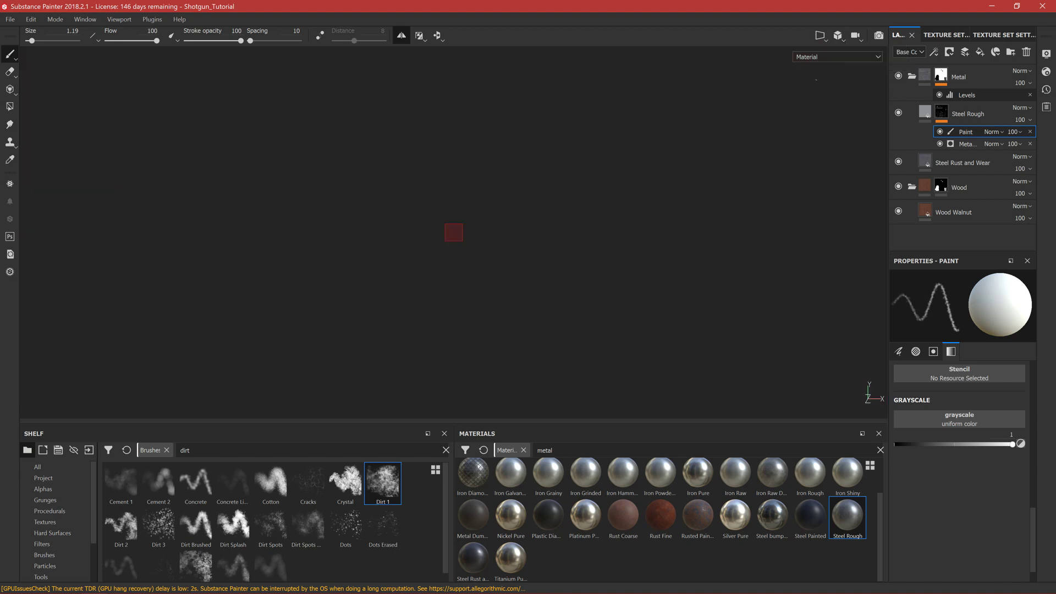
{"action": "scroll", "coordinate": [536, 198], "scroll_direction": "up", "scroll_amount": 3}
{"action": "key", "text": "f"}
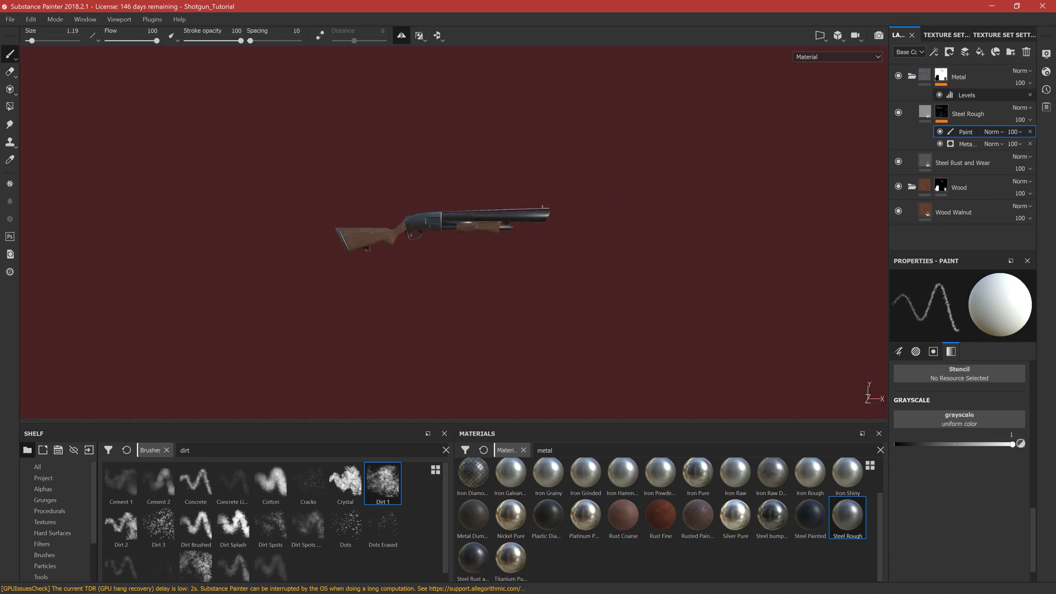
Step: Try a Dirt 1 stroke with brush size 0.75 along the lower edge of the receiver's recessed panel
{"action": "scroll", "coordinate": [390, 153], "scroll_direction": "up", "scroll_amount": 8}
{"action": "middle_click_drag", "start_coordinate": [383, 166], "coordinate": [401, 247], "text": "alt"}
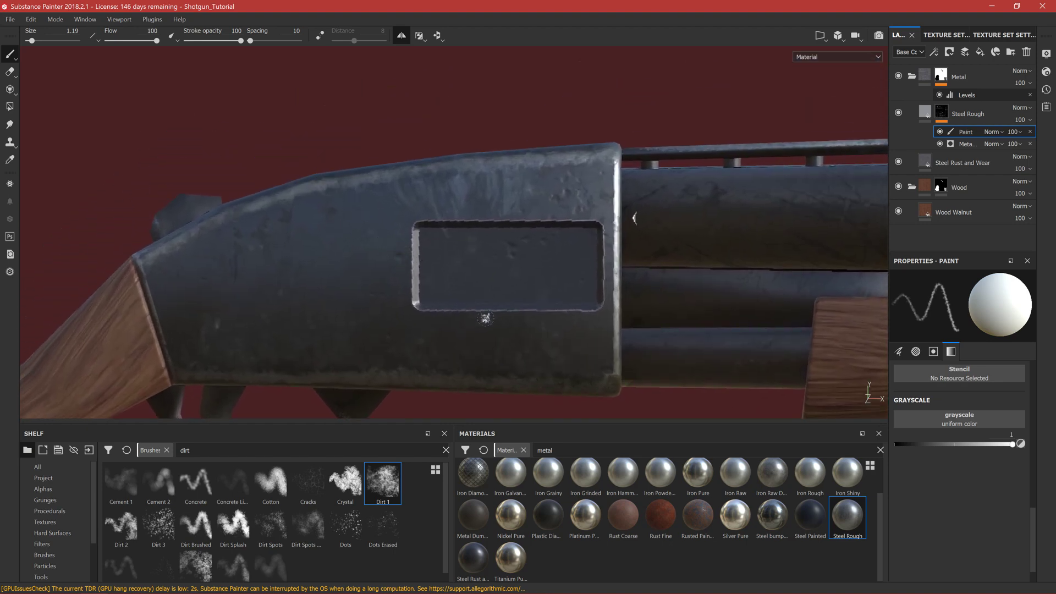
{"action": "scroll", "coordinate": [475, 318], "scroll_direction": "up", "scroll_amount": 2}
{"action": "scroll", "coordinate": [475, 319], "scroll_direction": "up", "scroll_amount": 2}
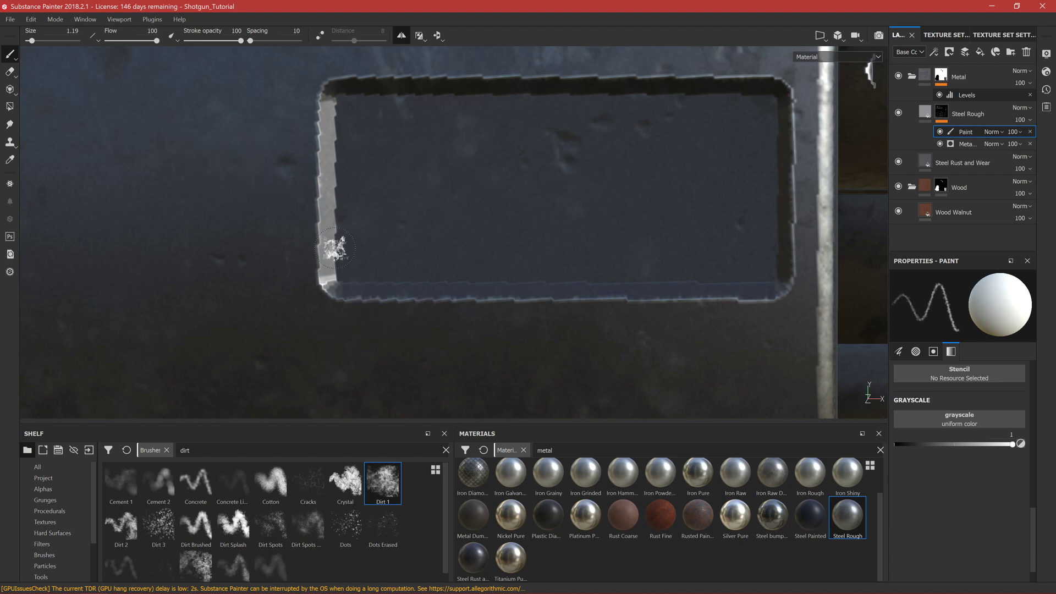
{"action": "right_click_drag", "start_coordinate": [385, 319], "coordinate": [363, 311], "text": "ctrl"}
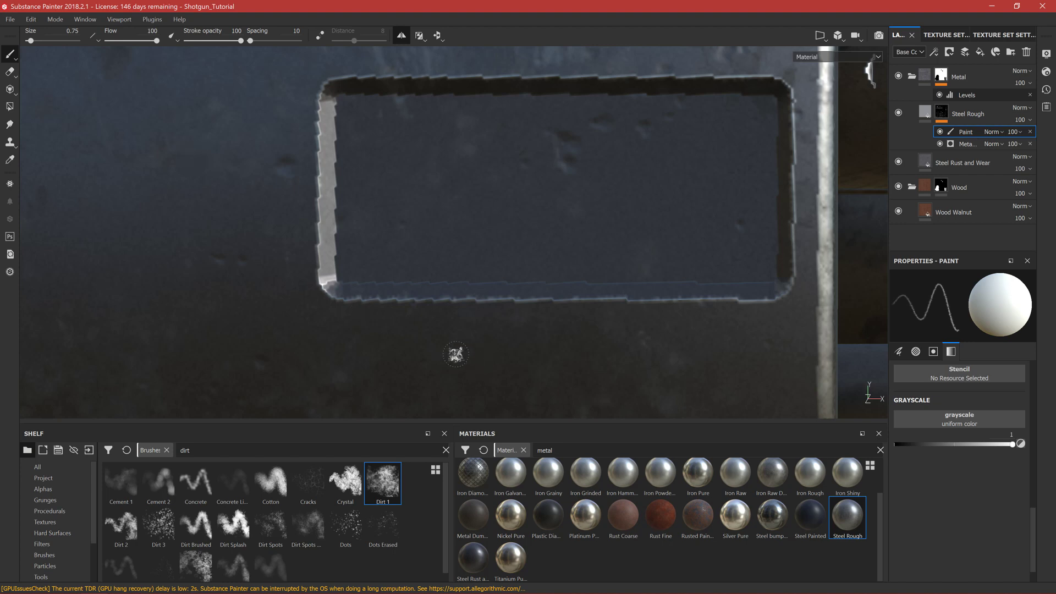
{"action": "left_click_drag", "start_coordinate": [347, 307], "coordinate": [473, 311]}
{"action": "key", "text": "ctrl+z"}
Step: Set the Dirt 1 brush size to 0.34 and paint fine wear along the recessed panel's lower edge
{"action": "right_click_drag", "start_coordinate": [326, 297], "coordinate": [350, 300], "text": "ctrl"}
{"action": "left_click_drag", "start_coordinate": [341, 301], "coordinate": [457, 307]}
{"action": "key", "text": "ctrl+z"}
{"action": "left_click_drag", "start_coordinate": [344, 303], "coordinate": [600, 304]}
{"action": "key", "text": "ctrl+z"}
{"action": "key", "text": "ctrl+z"}
{"action": "left_click_drag", "start_coordinate": [524, 304], "coordinate": [787, 303]}
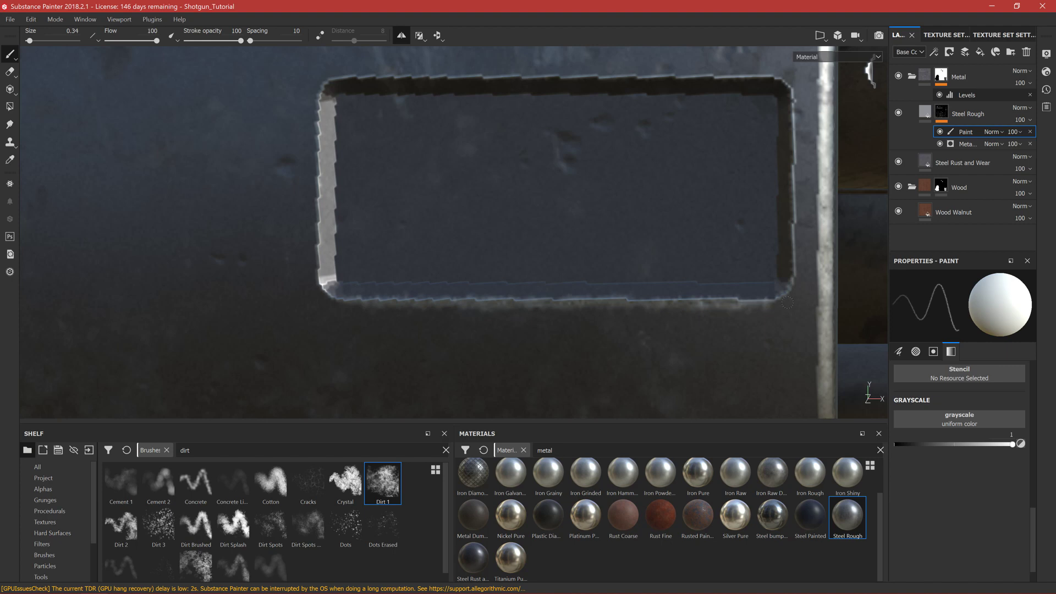
Step: Switch to the Dirt Splash brush, test it on the recessed panel's lower rear corner, and set its size to 0.75
{"action": "key", "text": "shift"}
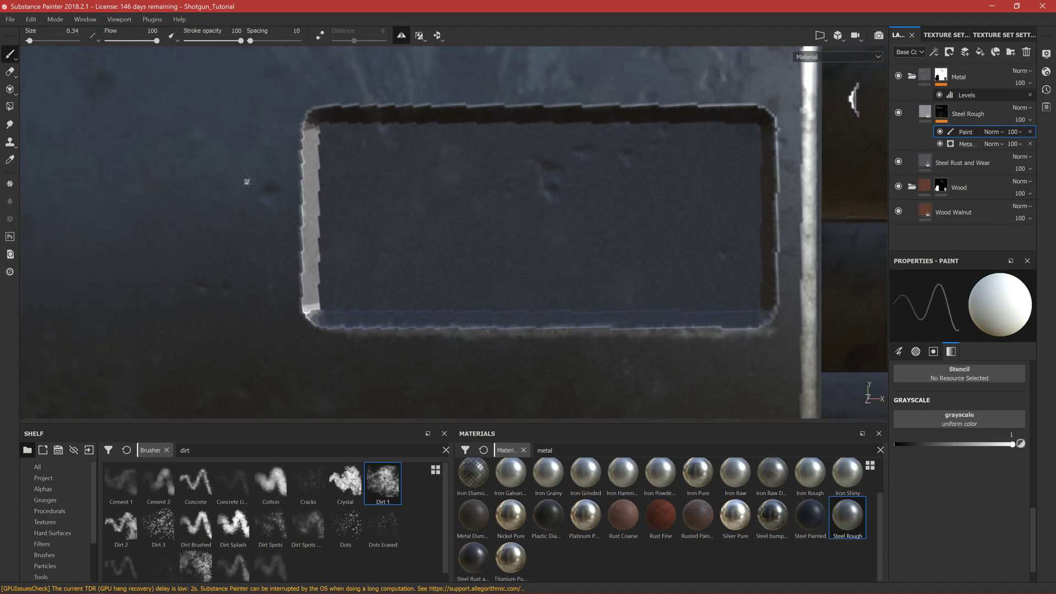
{"action": "scroll", "coordinate": [158, 119], "scroll_direction": "down", "scroll_amount": 6}
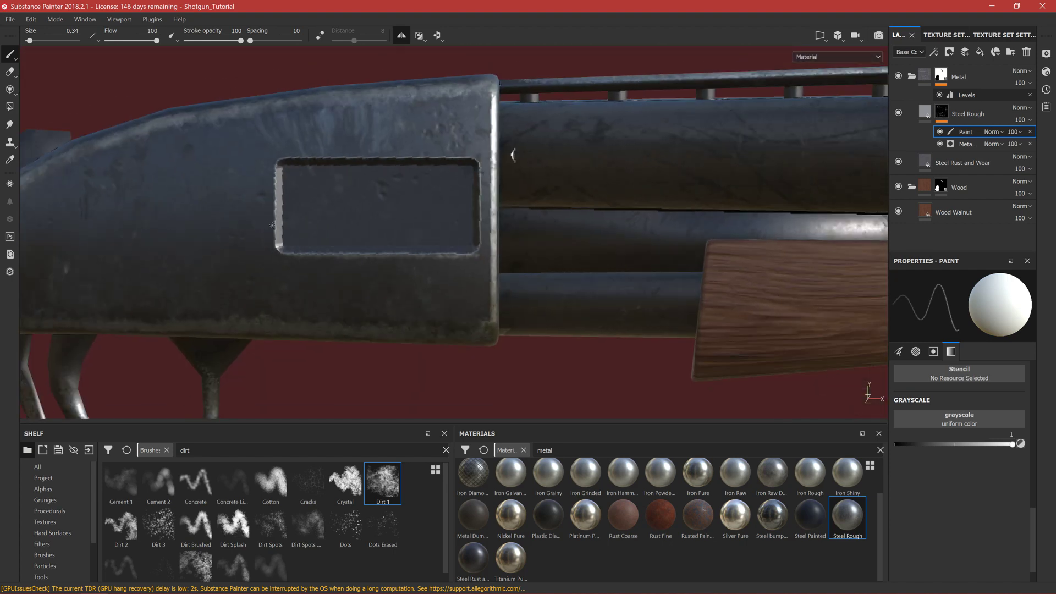
{"action": "scroll", "coordinate": [938, 407], "scroll_direction": "up", "scroll_amount": 5}
{"action": "scroll", "coordinate": [938, 407], "scroll_direction": "up", "scroll_amount": 5}
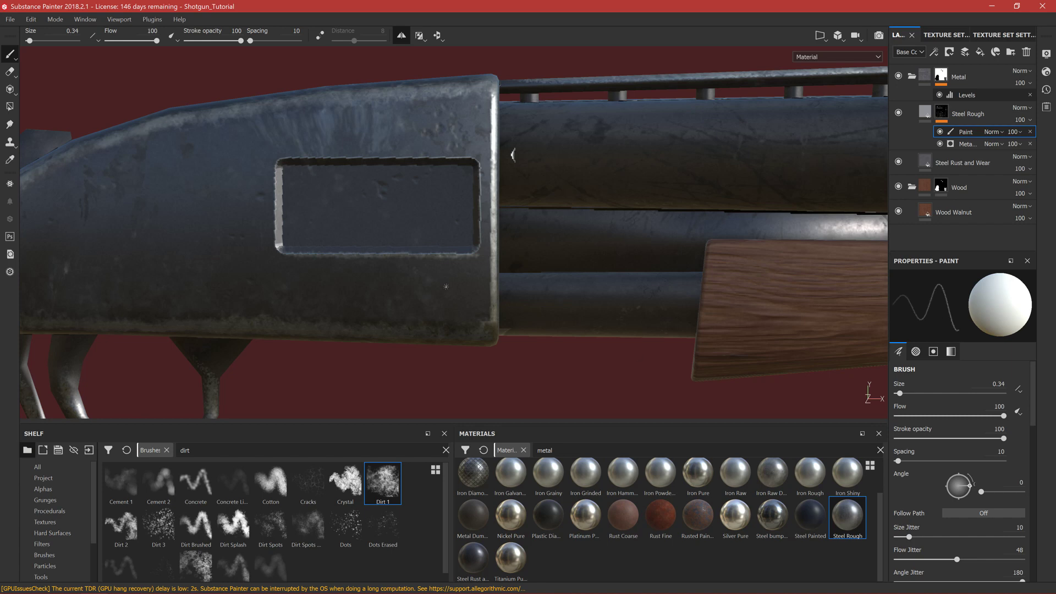
{"action": "left_click", "coordinate": [239, 530]}
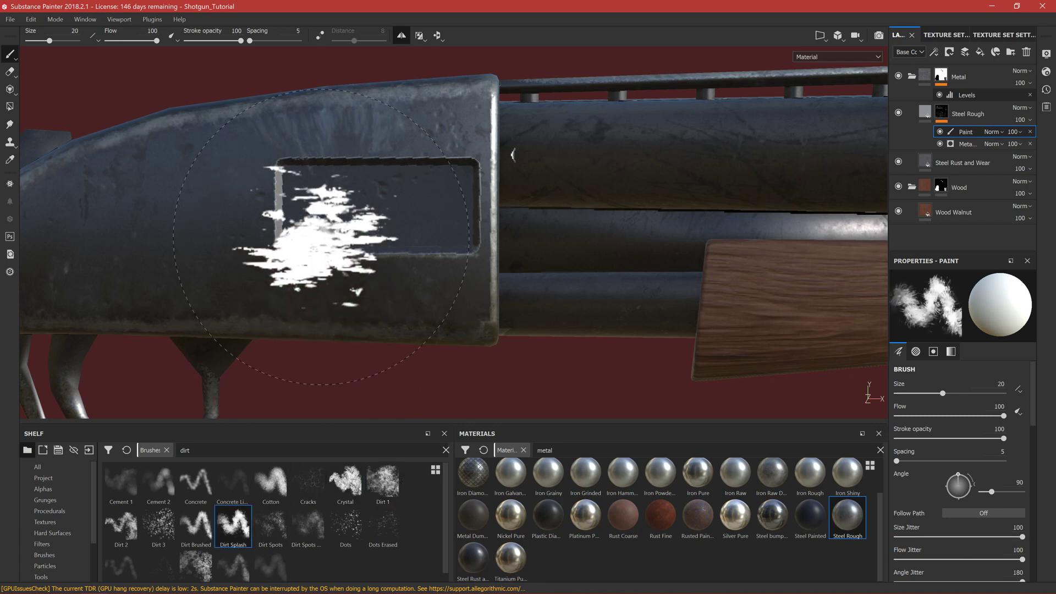
{"action": "key", "text": "bracketleft"}
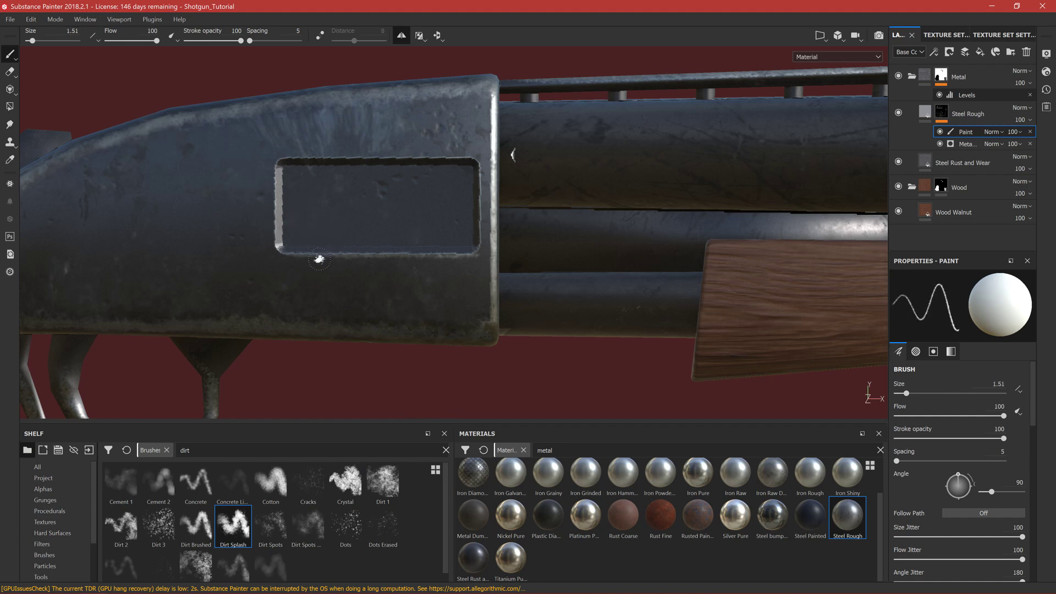
{"action": "mouse_move", "coordinate": [295, 257]}
{"action": "left_mouse_down"}
{"action": "mouse_move", "coordinate": [327, 259]}
{"action": "mouse_move", "coordinate": [286, 255]}
{"action": "left_mouse_up"}
{"action": "key", "text": "ctrl"}
{"action": "key", "text": "ctrl+z"}
{"action": "left_click_drag", "start_coordinate": [906, 393], "coordinate": [903, 393]}
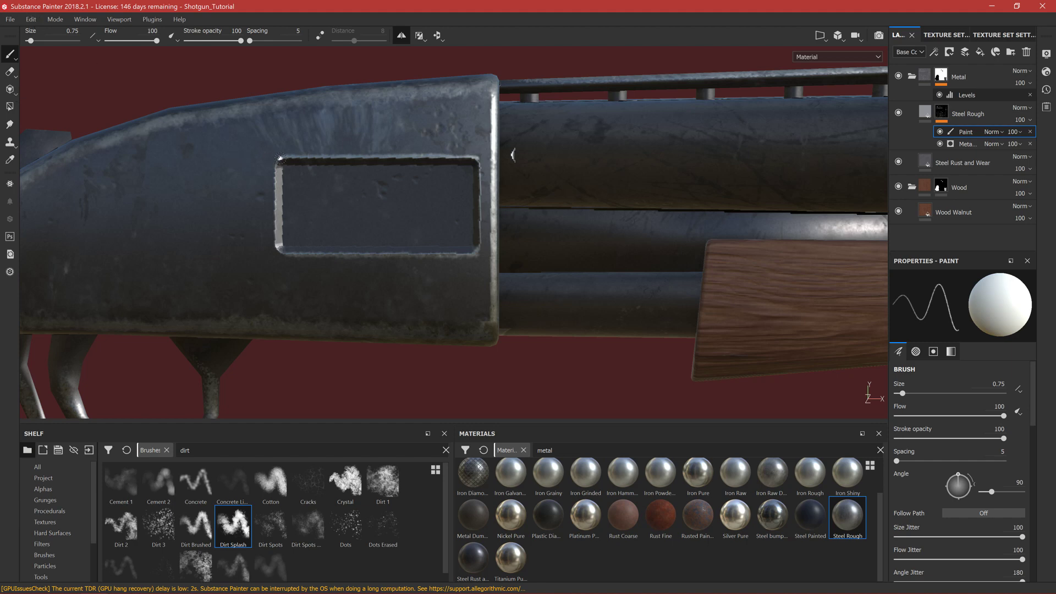
Step: Paint straight Dirt Splash strokes along the edges of the receiver's recessed panel
{"action": "key", "text": "shift"}
{"action": "key", "text": "shift"}
{"action": "left_click", "coordinate": [279, 163], "text": "shift"}
{"action": "key", "text": "shift"}
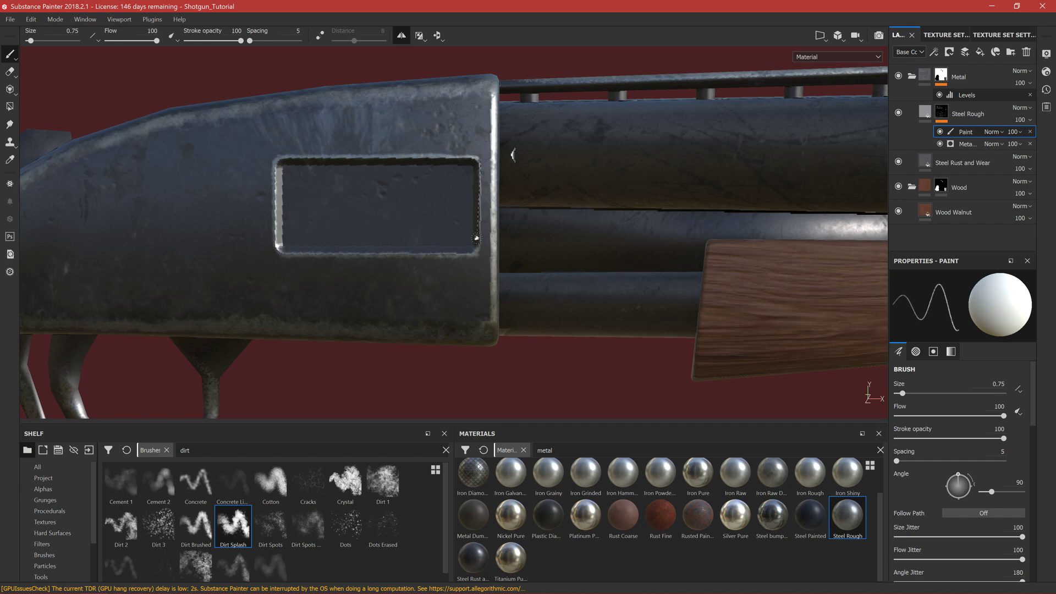
{"action": "key", "text": "shift"}
{"action": "scroll", "coordinate": [323, 276], "scroll_direction": "down", "scroll_amount": 3}
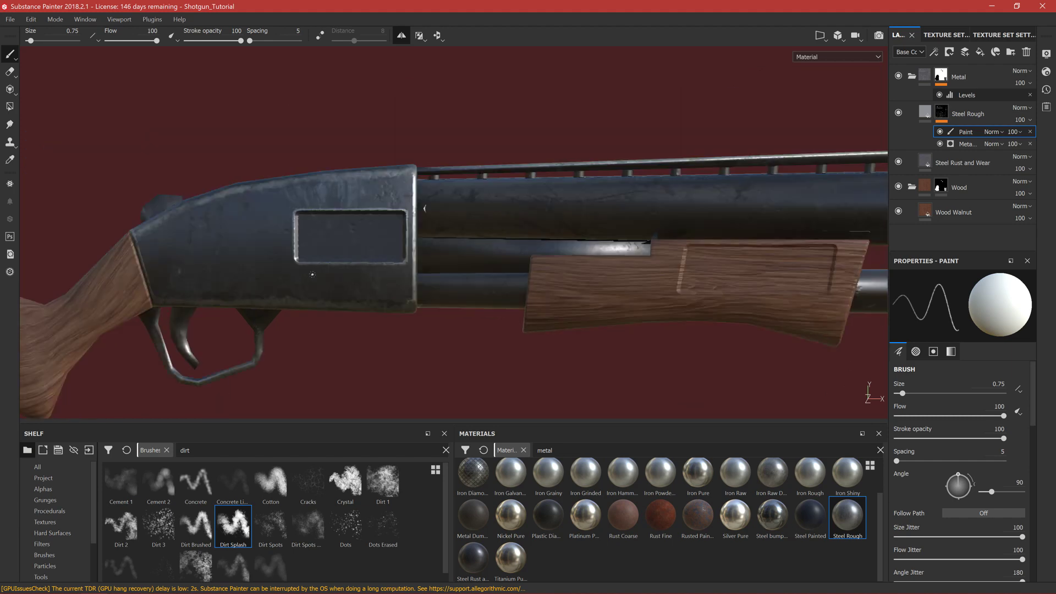
Step: Set the Dirt Splash size to 1.52 and paint extra wear around the recessed panel's upper front and lower rear corners
{"action": "scroll", "coordinate": [312, 274], "scroll_direction": "up", "scroll_amount": 3}
{"action": "key", "text": "bracketright"}
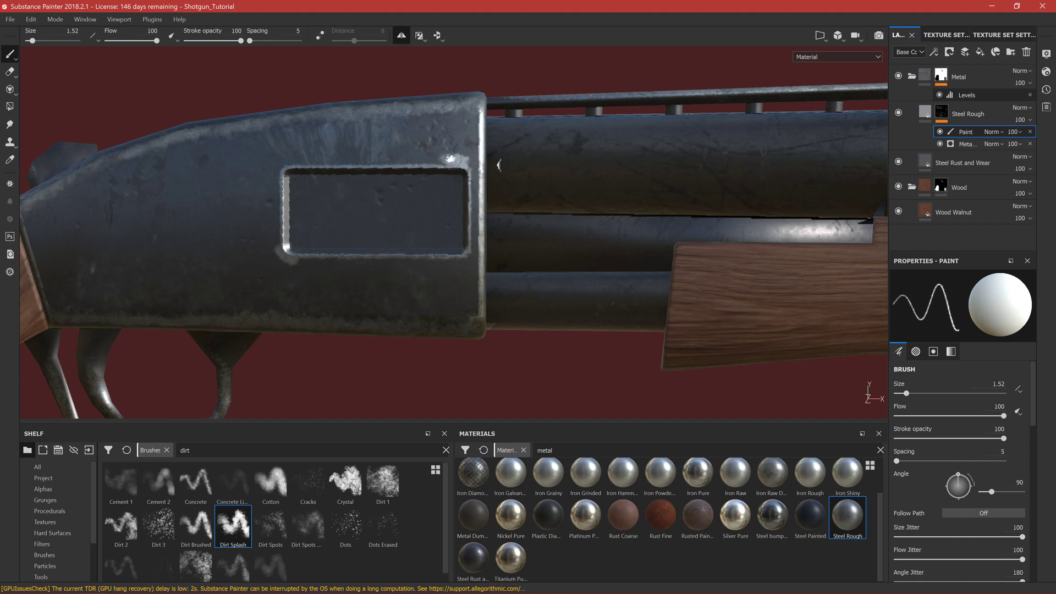
{"action": "mouse_move", "coordinate": [463, 163]}
{"action": "left_mouse_down"}
{"action": "mouse_move", "coordinate": [425, 157]}
{"action": "mouse_move", "coordinate": [438, 165]}
{"action": "left_mouse_up"}
Step: Try a diagonal Dirt Splash stroke at size 2.74 from the recessed panel's lower rear corner toward the receiver's lower edge
{"action": "right_click_drag", "start_coordinate": [429, 163], "coordinate": [436, 163], "text": "ctrl"}
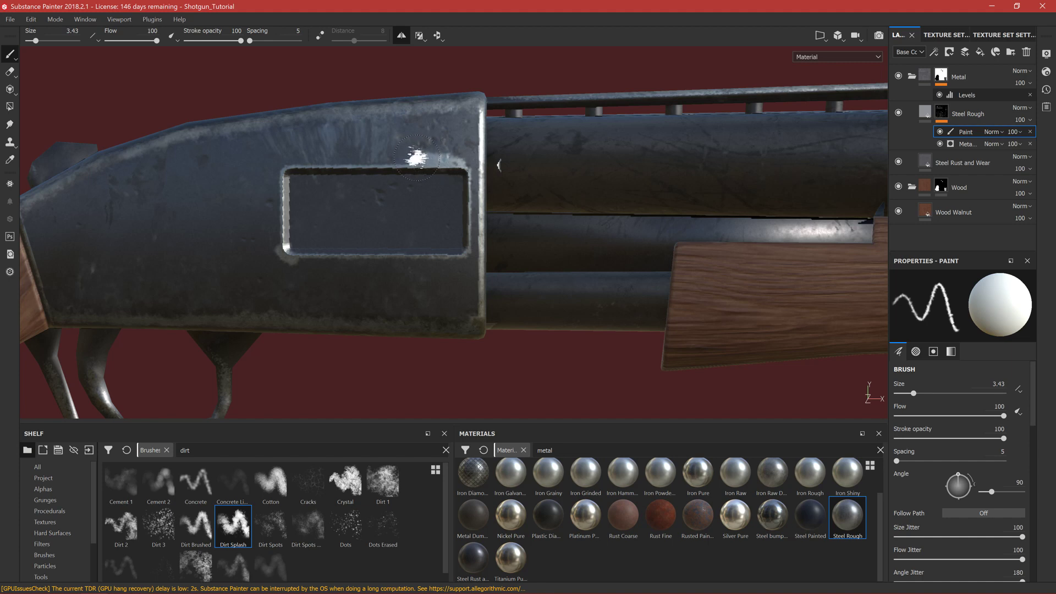
{"action": "right_click_drag", "start_coordinate": [284, 253], "coordinate": [286, 256], "text": "ctrl"}
{"action": "right_click_drag", "start_coordinate": [236, 227], "coordinate": [241, 228], "text": "ctrl"}
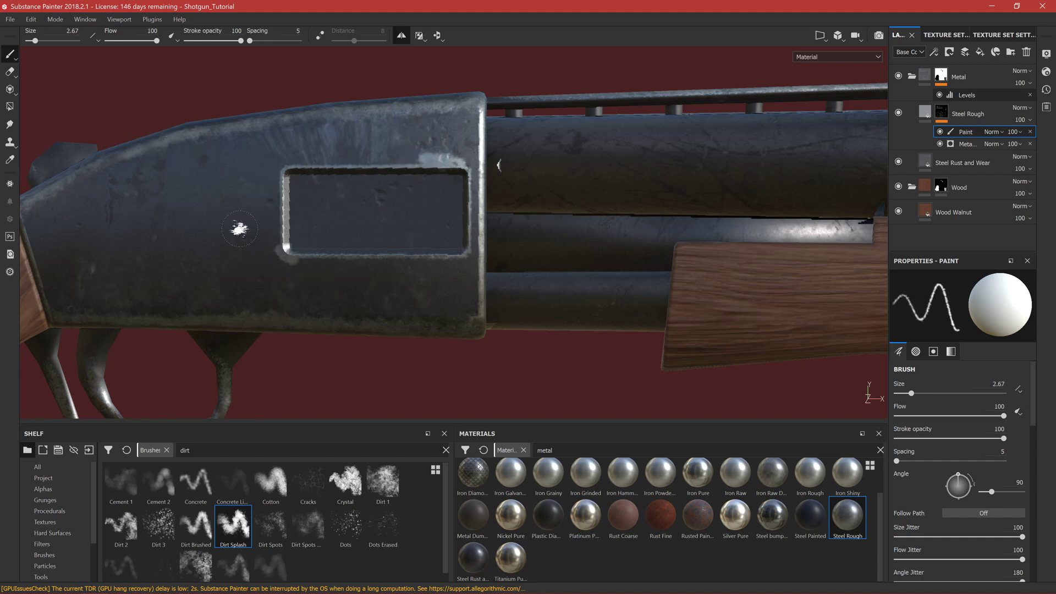
{"action": "left_click_drag", "start_coordinate": [281, 257], "coordinate": [220, 292]}
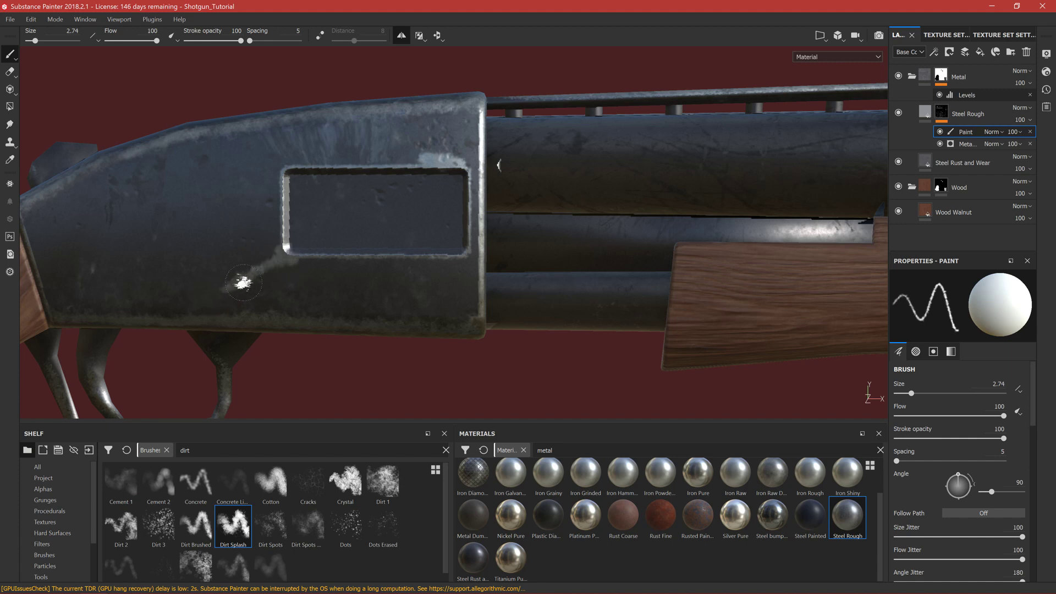
{"action": "key", "text": "ctrl+z"}
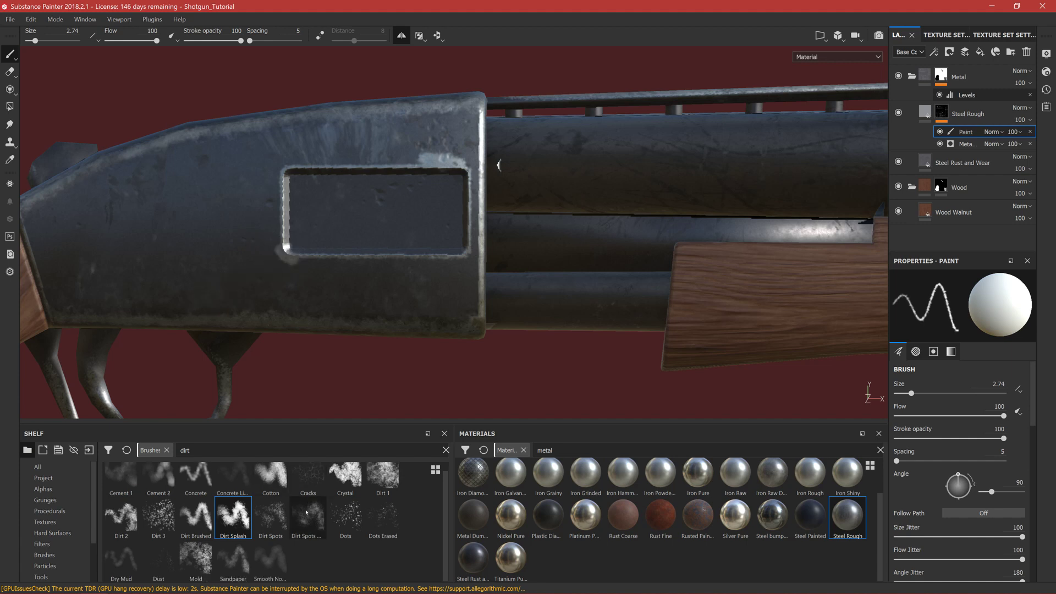
Step: Clear the dirt brush search, choose the Basic Hard brush and set its size to 1.69
{"action": "left_click", "coordinate": [445, 450]}
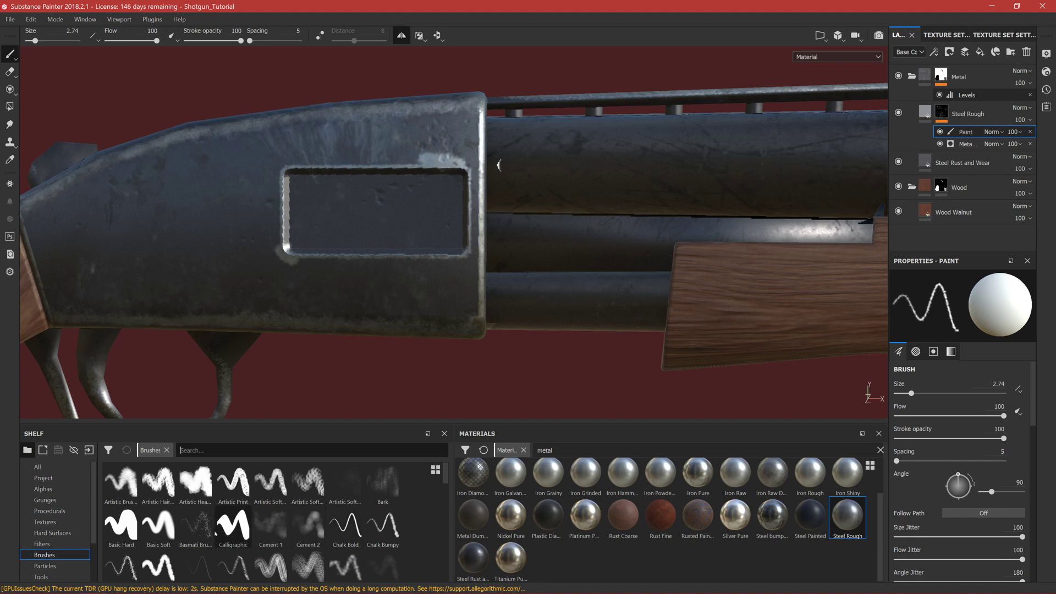
{"action": "left_click", "coordinate": [121, 525]}
{"action": "right_click_drag", "start_coordinate": [277, 267], "coordinate": [220, 266], "text": "ctrl"}
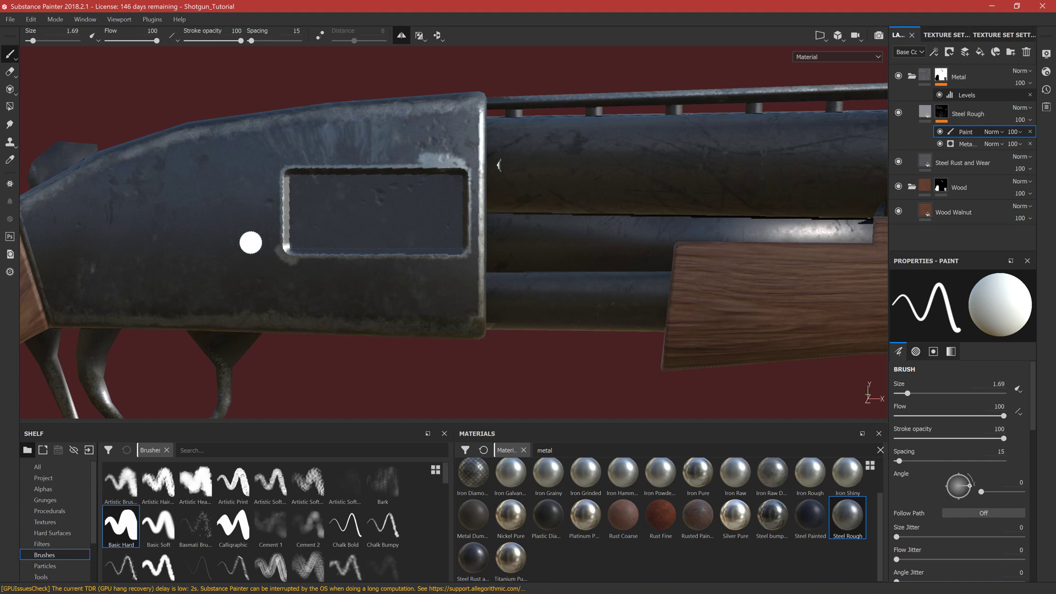
Step: Paint a tapered diagonal wear mark from the recessed panel's lower rear corner with Basic Hard at size 0.84, trimming it with grayscale 0
{"action": "right_click_drag", "start_coordinate": [278, 266], "coordinate": [259, 267], "text": "ctrl"}
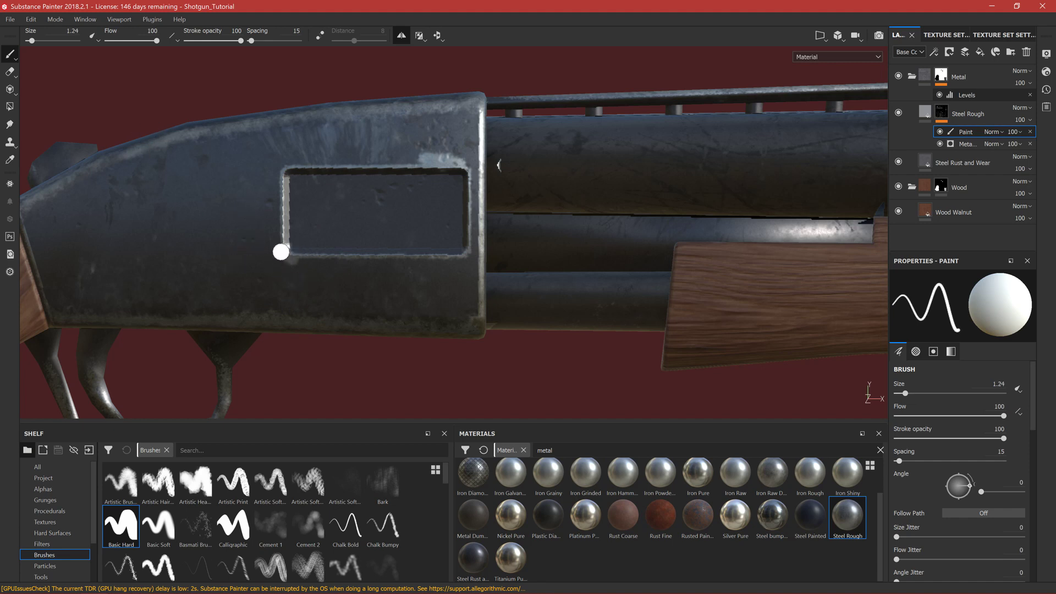
{"action": "right_click_drag", "start_coordinate": [277, 258], "coordinate": [261, 258], "text": "ctrl"}
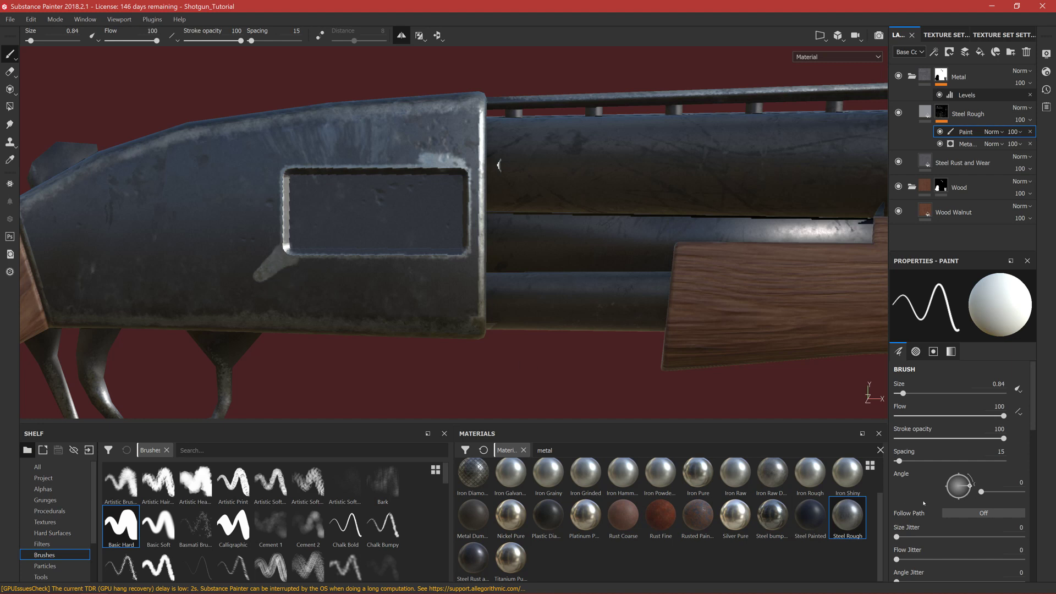
{"action": "left_click", "coordinate": [951, 351]}
{"action": "left_click_drag", "start_coordinate": [906, 413], "coordinate": [886, 412]}
{"action": "scroll", "coordinate": [284, 224], "scroll_direction": "down", "scroll_amount": 2}
{"action": "scroll", "coordinate": [264, 283], "scroll_direction": "up", "scroll_amount": 5}
{"action": "mouse_move", "coordinate": [238, 298]}
{"action": "left_mouse_down"}
{"action": "mouse_move", "coordinate": [297, 267]}
{"action": "mouse_move", "coordinate": [289, 263]}
{"action": "mouse_move", "coordinate": [250, 285]}
{"action": "mouse_move", "coordinate": [309, 263]}
{"action": "left_mouse_up"}
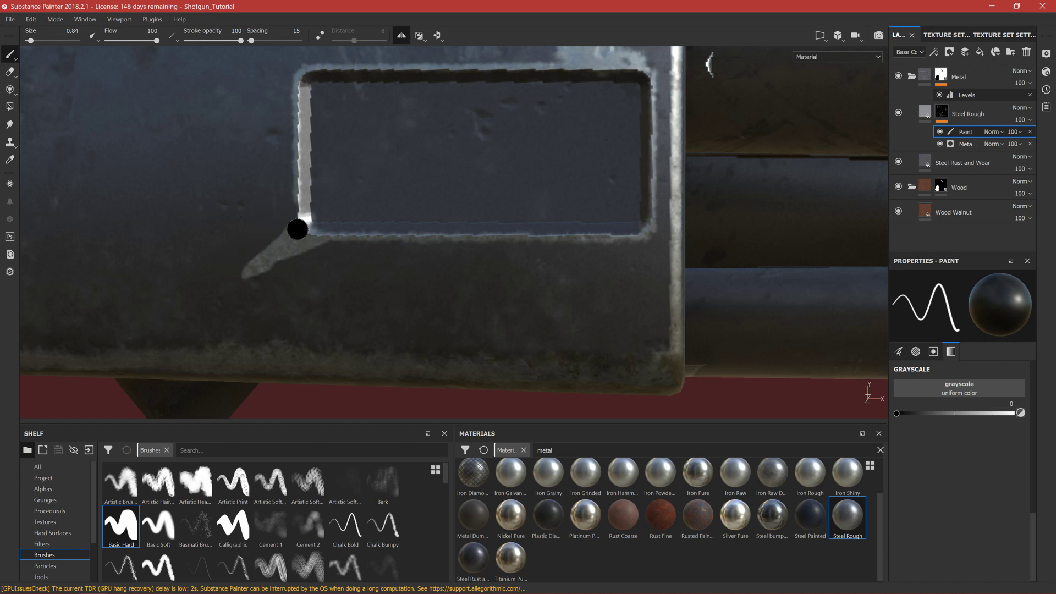
{"action": "scroll", "coordinate": [341, 310], "scroll_direction": "down", "scroll_amount": 5}
{"action": "scroll", "coordinate": [449, 319], "scroll_direction": "down", "scroll_amount": 2}
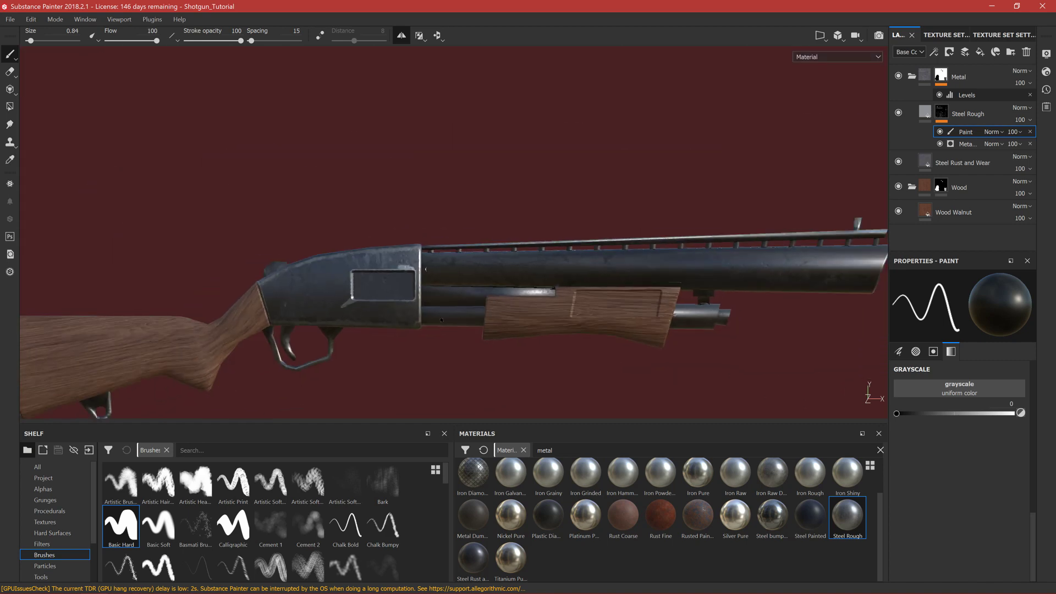
{"action": "scroll", "coordinate": [377, 304], "scroll_direction": "up", "scroll_amount": 6}
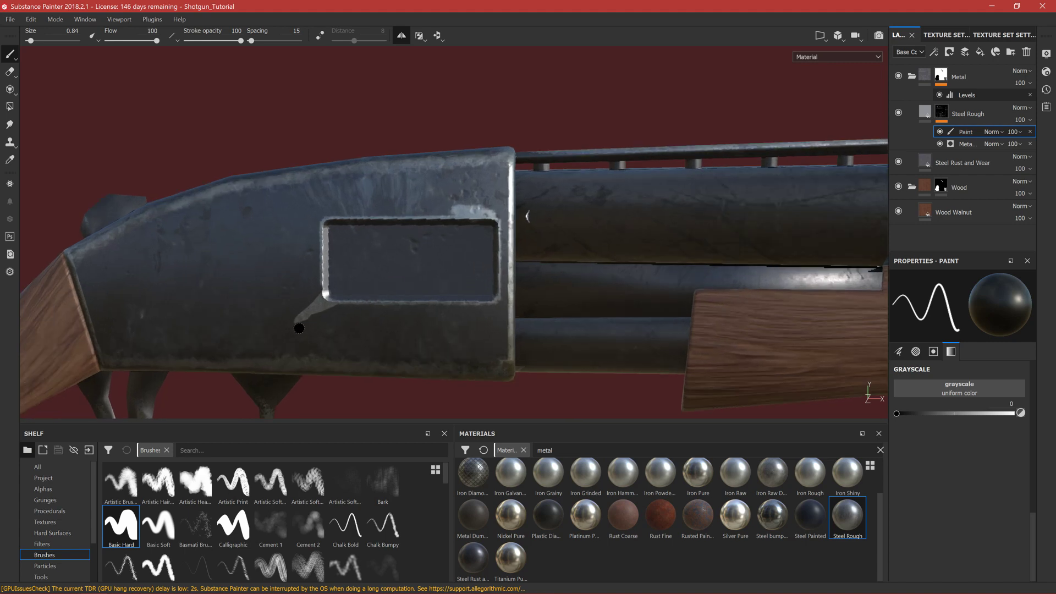
Step: Restore grayscale to 1 and use a Watercolor brush at sizes 3.25 and 2.2 to paint irregular wear around the recessed panel's corners
{"action": "left_click", "coordinate": [1012, 413]}
{"action": "scroll", "coordinate": [203, 510], "scroll_direction": "down", "scroll_amount": 3}
{"action": "scroll", "coordinate": [205, 511], "scroll_direction": "up", "scroll_amount": 3}
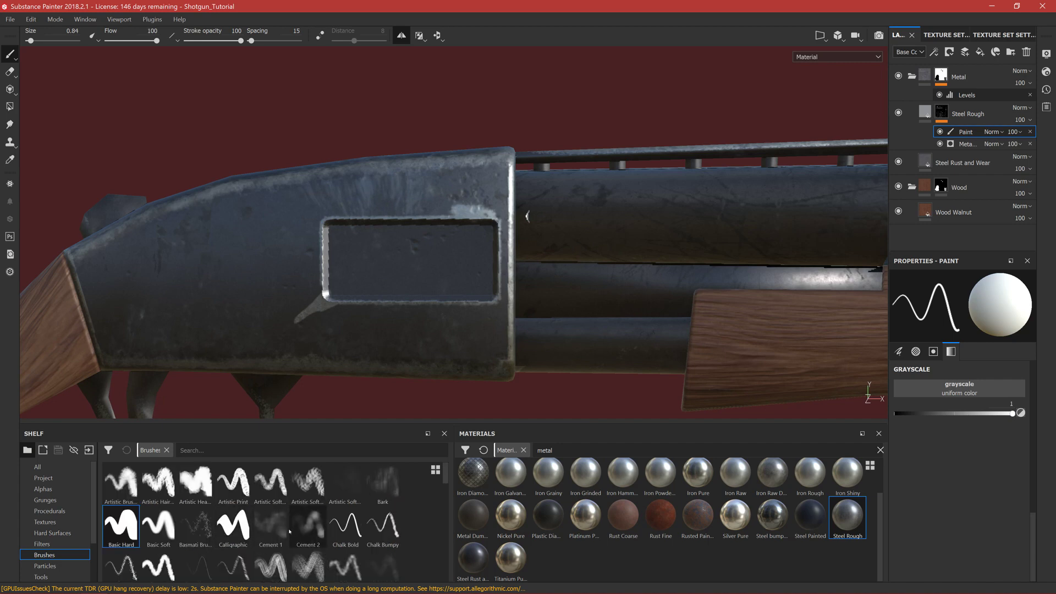
{"action": "left_click", "coordinate": [310, 485]}
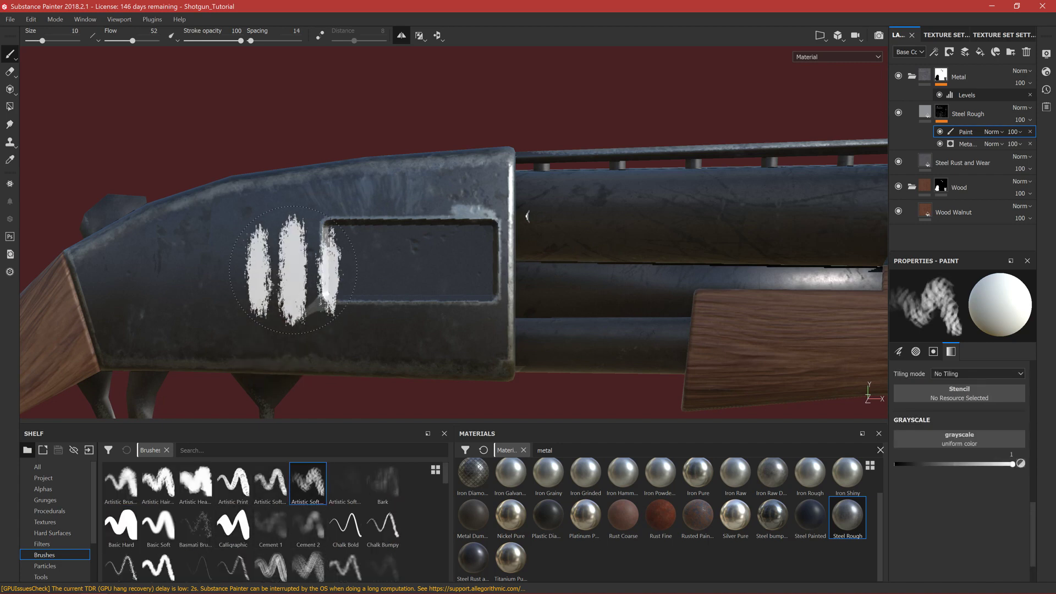
{"action": "scroll", "coordinate": [237, 528], "scroll_direction": "down", "scroll_amount": 5}
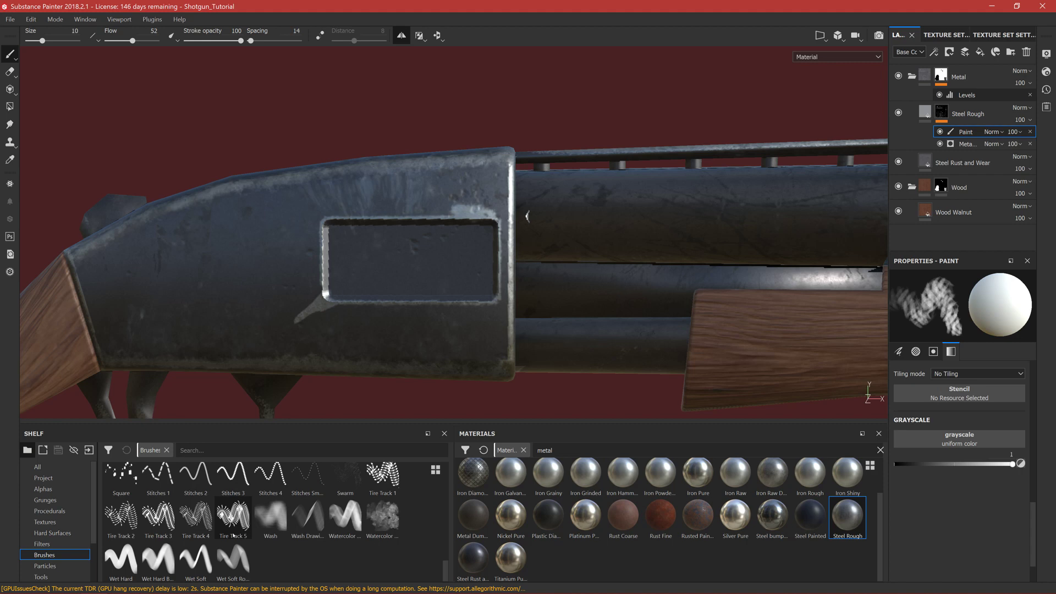
{"action": "left_click", "coordinate": [382, 517]}
{"action": "right_click_drag", "start_coordinate": [286, 280], "coordinate": [145, 138], "text": "ctrl"}
{"action": "left_click_drag", "start_coordinate": [321, 218], "coordinate": [323, 300]}
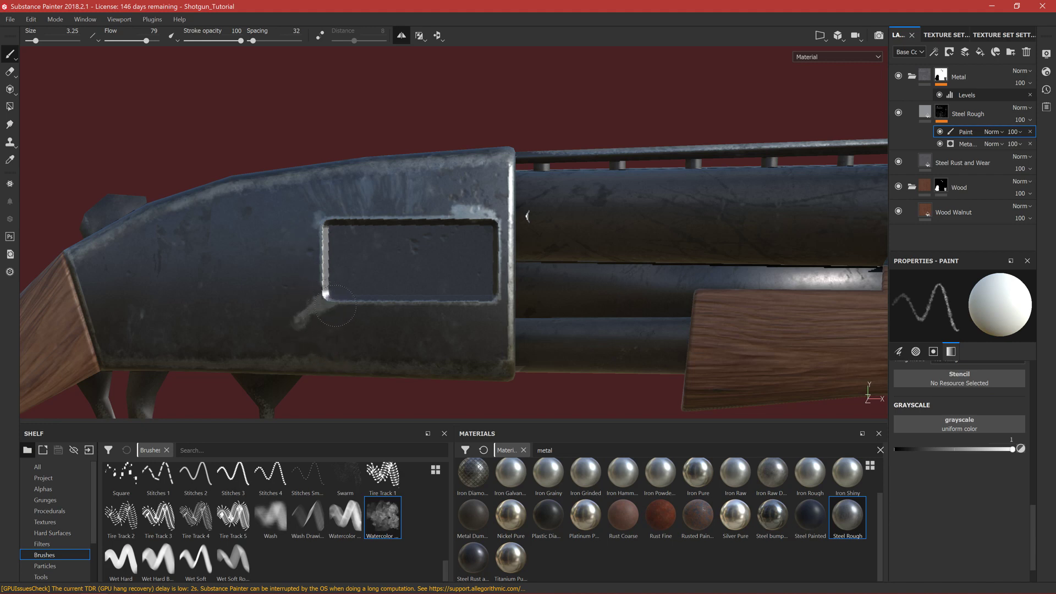
{"action": "key", "text": "bracketleft"}
{"action": "key", "text": "bracketleft"}
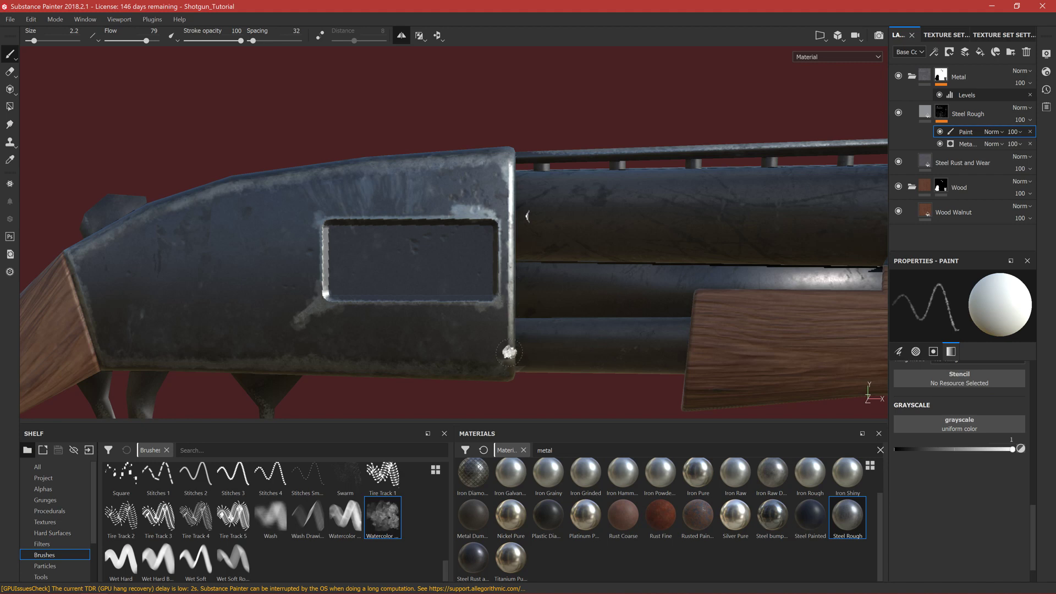
Step: Examine the metal surfaces from the receiver along the barrel to the muzzle
{"action": "scroll", "coordinate": [517, 310], "scroll_direction": "down", "scroll_amount": 3}
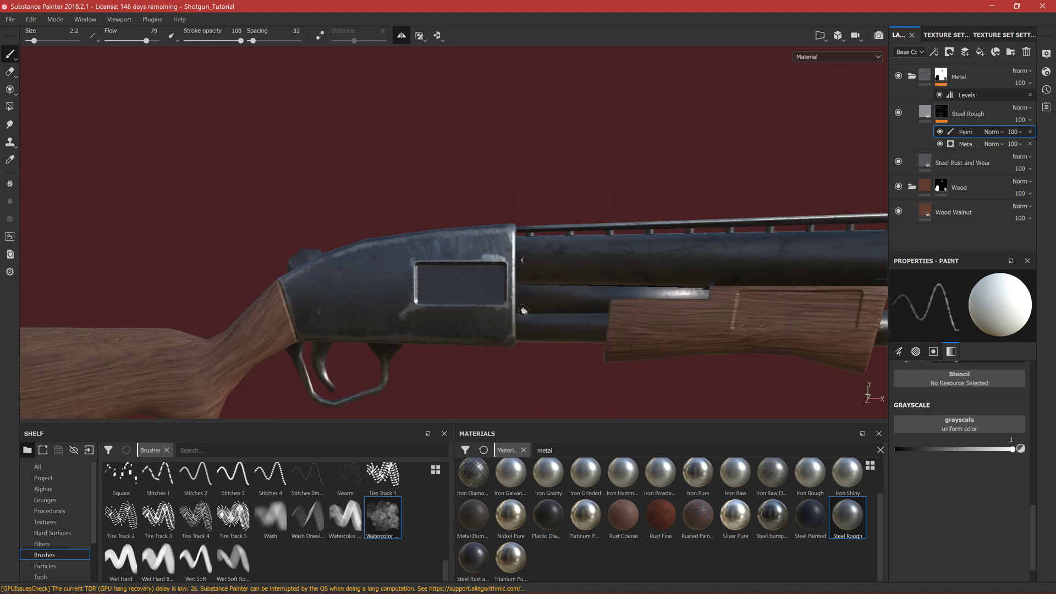
{"action": "left_click_drag", "start_coordinate": [517, 309], "coordinate": [285, 303], "text": "alt"}
{"action": "middle_click_drag", "start_coordinate": [402, 285], "coordinate": [467, 195], "text": "alt"}
{"action": "left_click_drag", "start_coordinate": [248, 301], "coordinate": [165, 264], "text": "alt"}
{"action": "middle_click_drag", "start_coordinate": [352, 275], "coordinate": [228, 290], "text": "alt"}
{"action": "middle_click_drag", "start_coordinate": [561, 245], "coordinate": [421, 256], "text": "alt"}
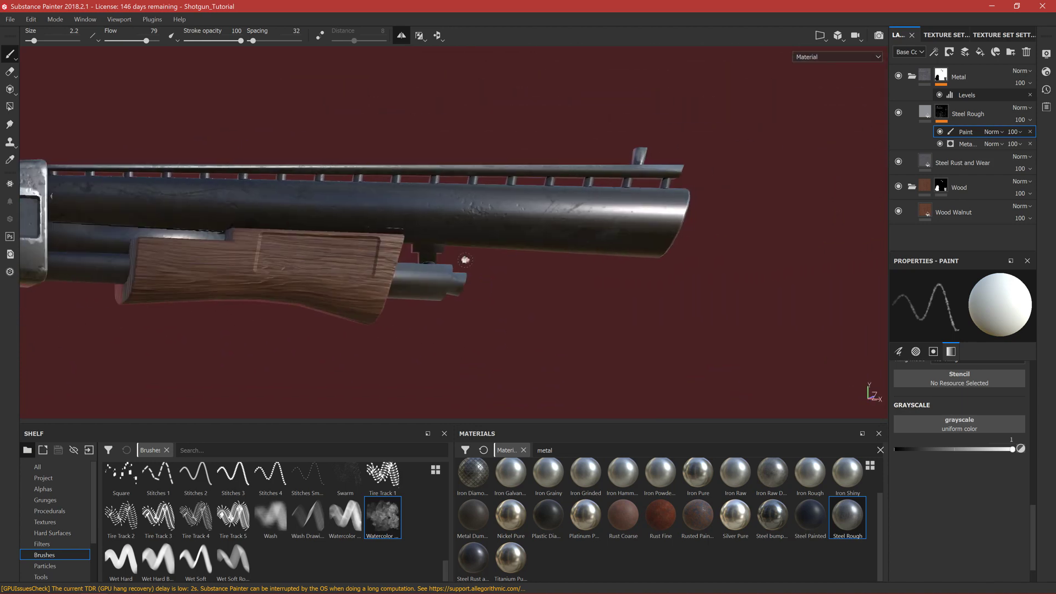
{"action": "left_click_drag", "start_coordinate": [421, 256], "coordinate": [502, 275], "text": "alt"}
{"action": "middle_click_drag", "start_coordinate": [502, 276], "coordinate": [333, 281], "text": "alt"}
{"action": "mouse_move", "coordinate": [333, 281]}
{"action": "left_mouse_down", "text": "alt"}
{"action": "mouse_move", "coordinate": [358, 261]}
{"action": "mouse_move", "coordinate": [322, 265]}
{"action": "left_mouse_up", "text": "alt"}
Step: Try a Wash Drawing brush stroke at size 2.8 on the barrel near the muzzle, and undo it
{"action": "left_click_drag", "start_coordinate": [33, 41], "coordinate": [36, 41]}
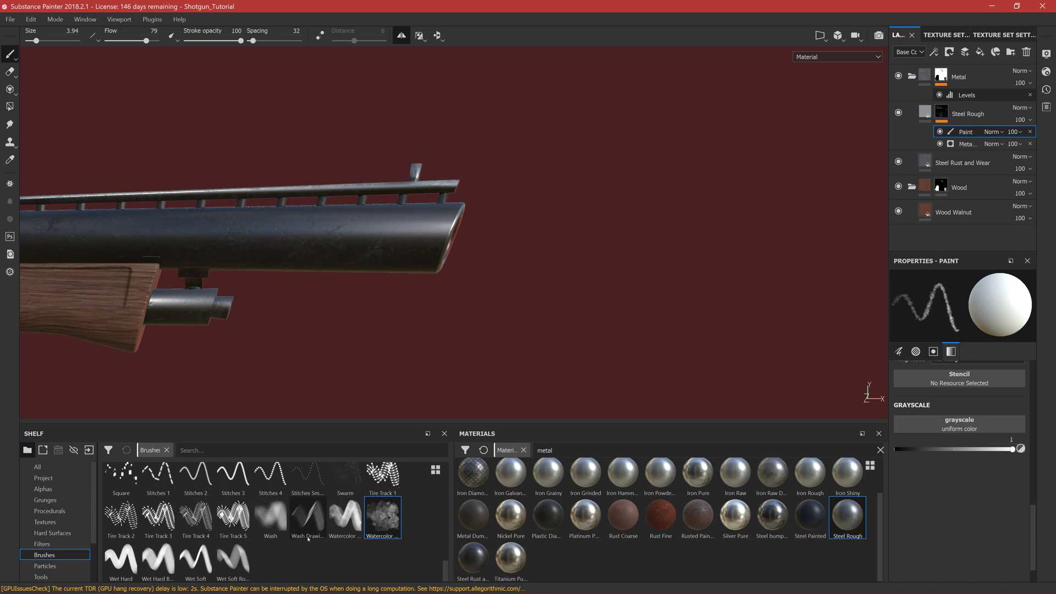
{"action": "left_click", "coordinate": [308, 517]}
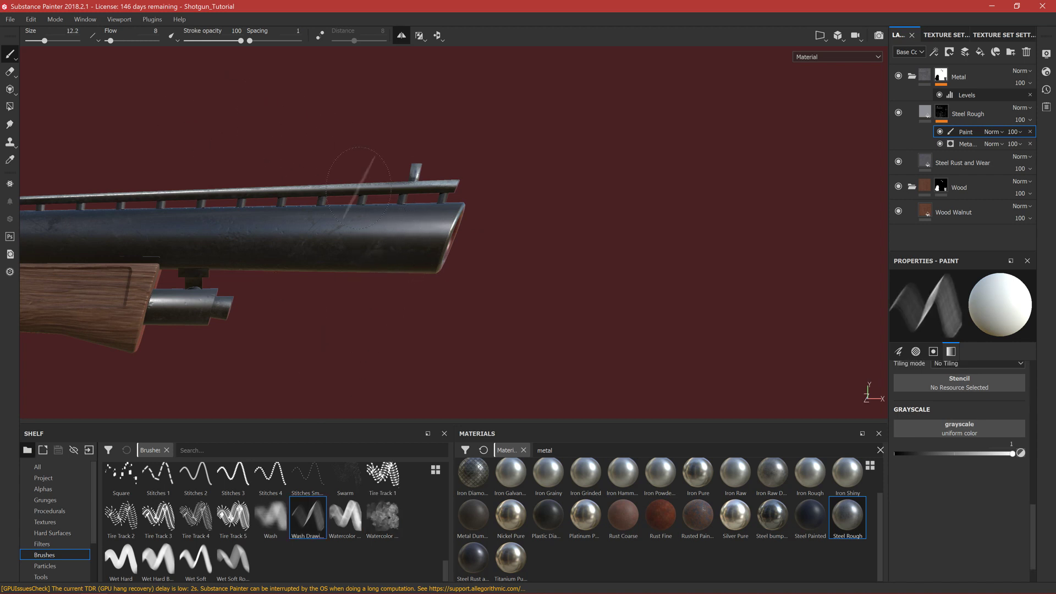
{"action": "key", "text": "bracketleft"}
{"action": "key", "text": "bracketleft"}
{"action": "key", "text": "bracketleft"}
{"action": "key", "text": "bracketleft"}
{"action": "mouse_move", "coordinate": [355, 220]}
{"action": "left_mouse_down", "text": "alt"}
{"action": "mouse_move", "coordinate": [381, 237]}
{"action": "mouse_move", "coordinate": [407, 236]}
{"action": "left_mouse_up", "text": "alt"}
{"action": "key", "text": "ctrl+z"}
{"action": "scroll", "coordinate": [392, 240], "scroll_direction": "down", "scroll_amount": 3}
{"action": "scroll", "coordinate": [392, 237], "scroll_direction": "up", "scroll_amount": 6}
{"action": "left_click_drag", "start_coordinate": [370, 239], "coordinate": [387, 231], "text": "alt"}
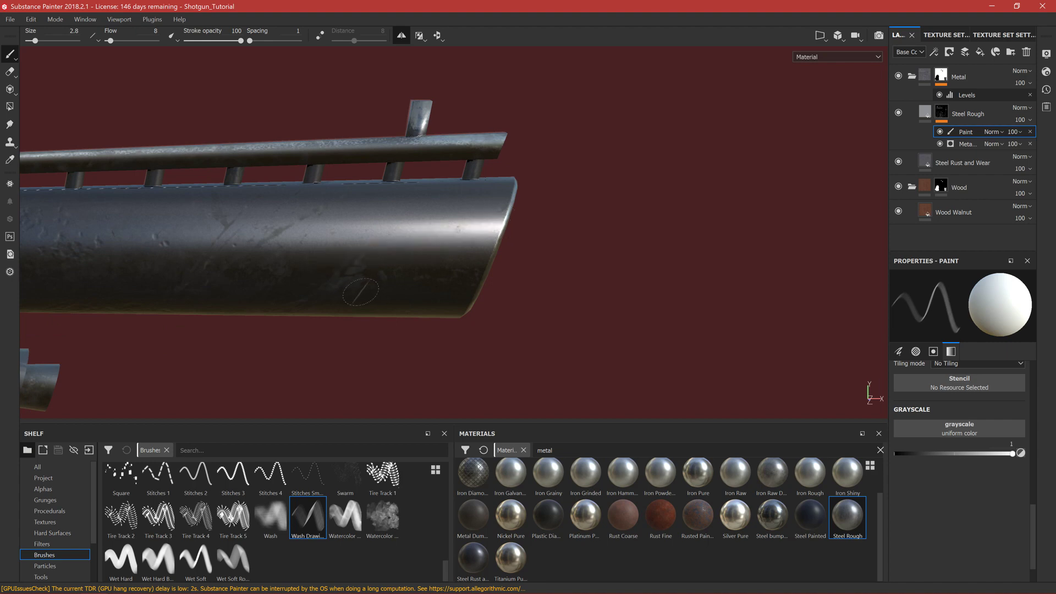
Step: Try a Hair Lines brush at size 5.27 at the muzzle and look through the Dots and Dirt Spots brushes
{"action": "scroll", "coordinate": [297, 517], "scroll_direction": "up", "scroll_amount": 10}
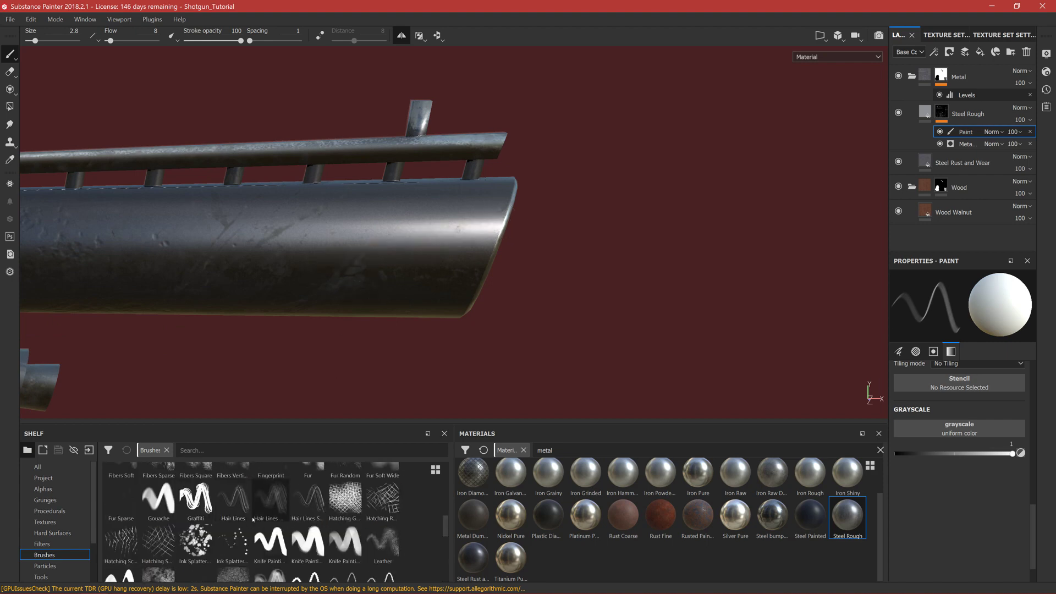
{"action": "left_click", "coordinate": [308, 500]}
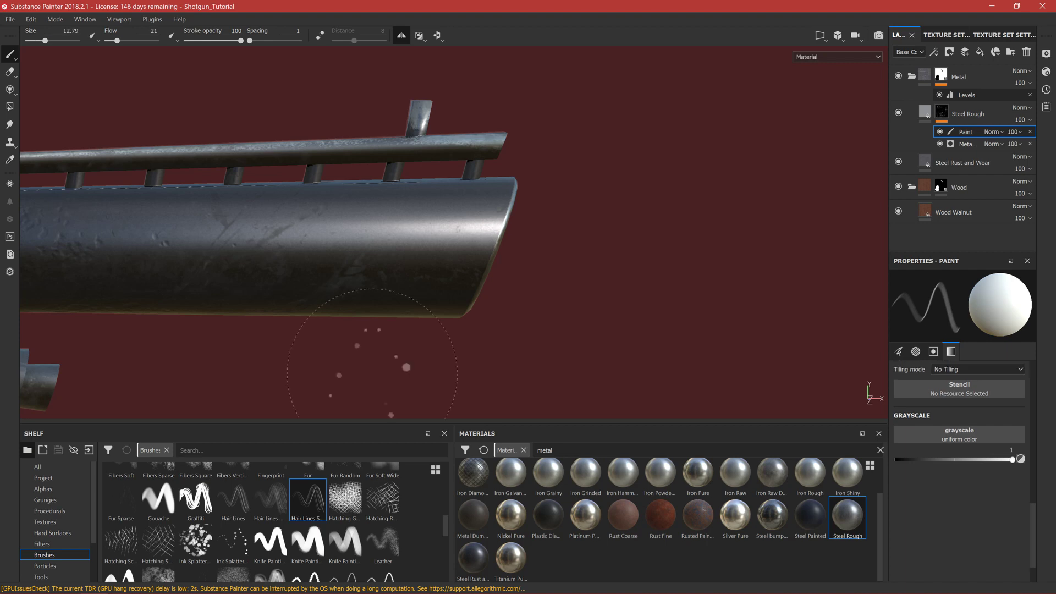
{"action": "right_click_drag", "start_coordinate": [459, 224], "coordinate": [410, 220], "text": "ctrl"}
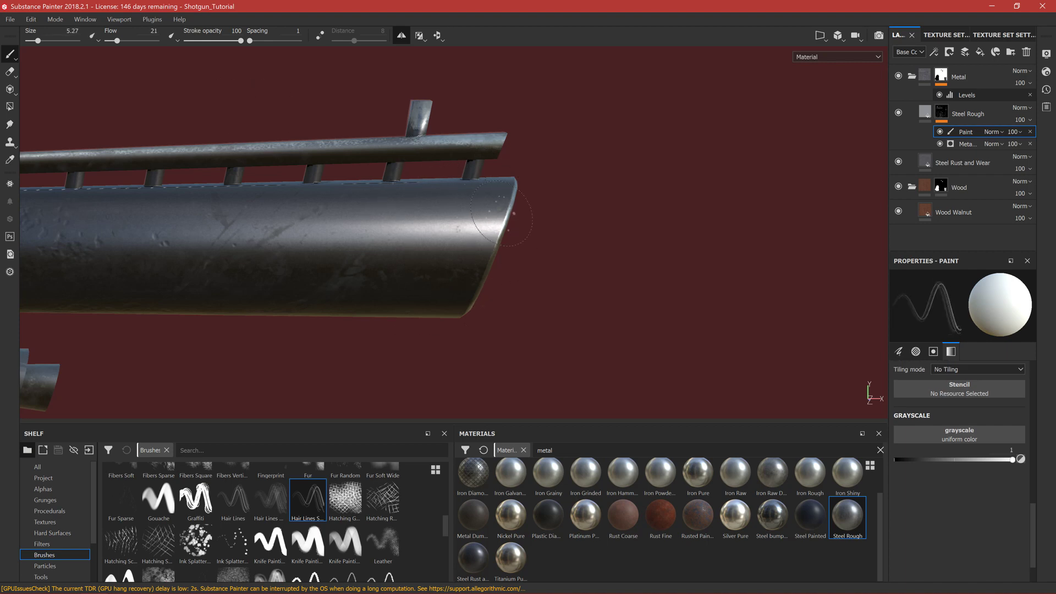
{"action": "scroll", "coordinate": [276, 510], "scroll_direction": "up", "scroll_amount": 3}
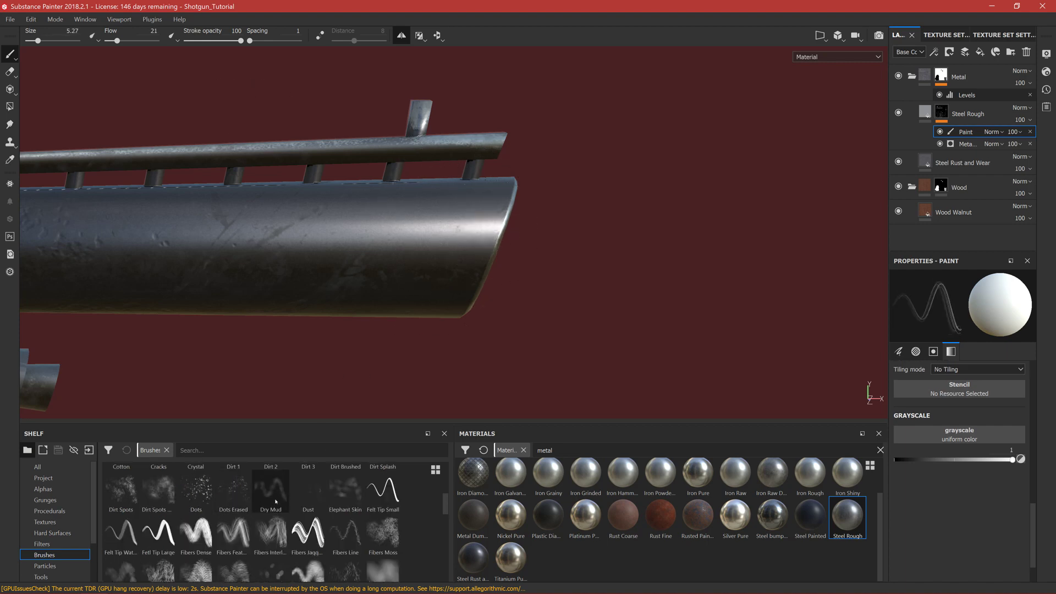
{"action": "scroll", "coordinate": [289, 507], "scroll_direction": "up", "scroll_amount": 2}
{"action": "scroll", "coordinate": [286, 509], "scroll_direction": "down", "scroll_amount": 1}
{"action": "left_click", "coordinate": [203, 532]}
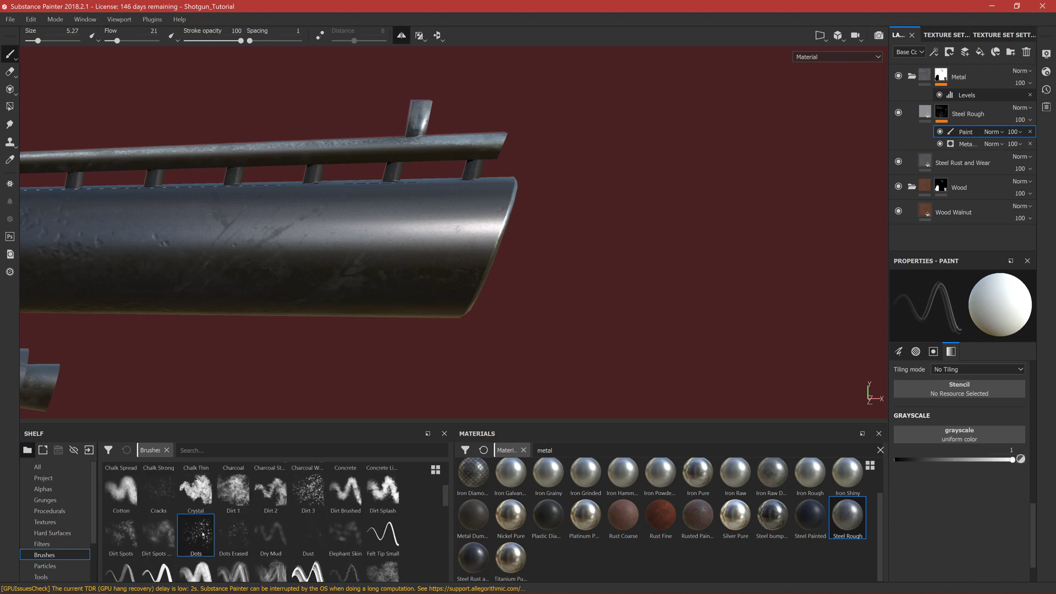
{"action": "left_click", "coordinate": [158, 493]}
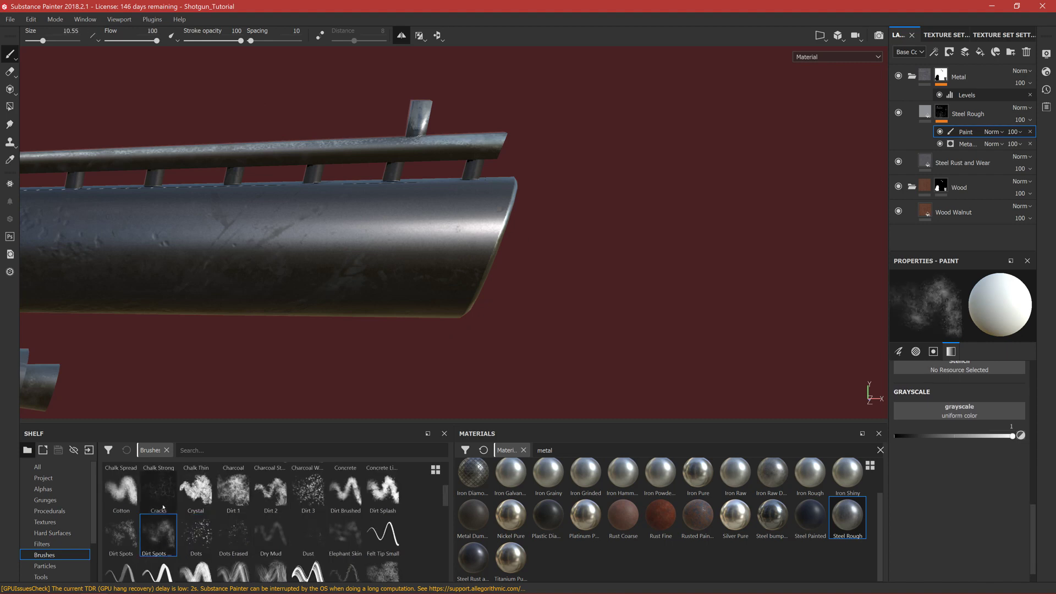
Step: Choose the Dirt 3 brush, set its size to 4.69 and stamp worn spots on the upper barrel beside the muzzle
{"action": "left_click", "coordinate": [310, 502]}
{"action": "left_click", "coordinate": [408, 234]}
{"action": "key", "text": "ctrl+z"}
{"action": "left_click", "coordinate": [392, 235]}
{"action": "right_click_drag", "start_coordinate": [391, 235], "coordinate": [245, 112], "text": "ctrl"}
{"action": "left_click", "coordinate": [450, 231]}
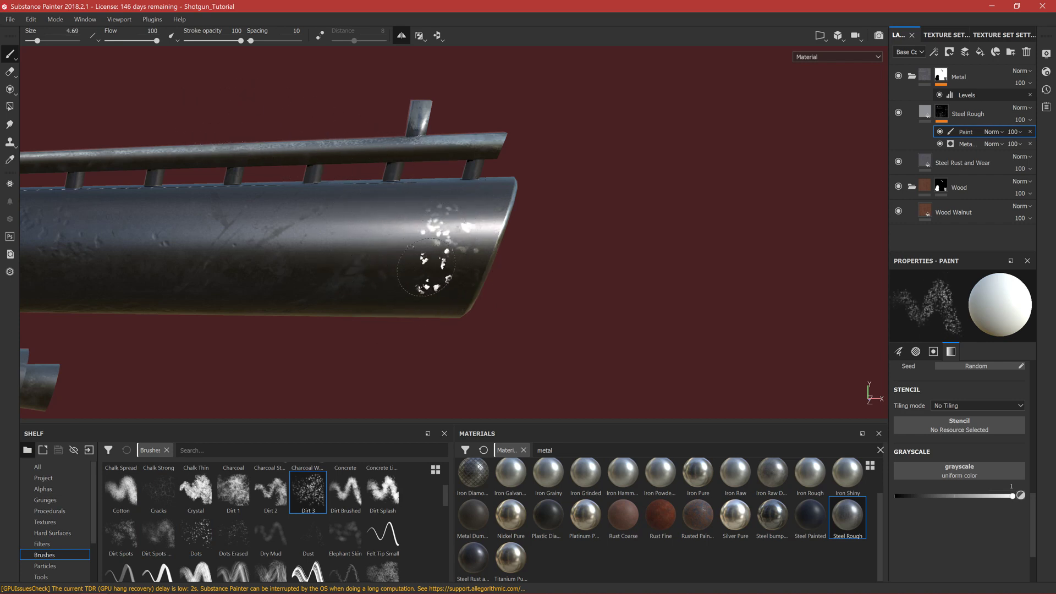
{"action": "left_click", "coordinate": [476, 228]}
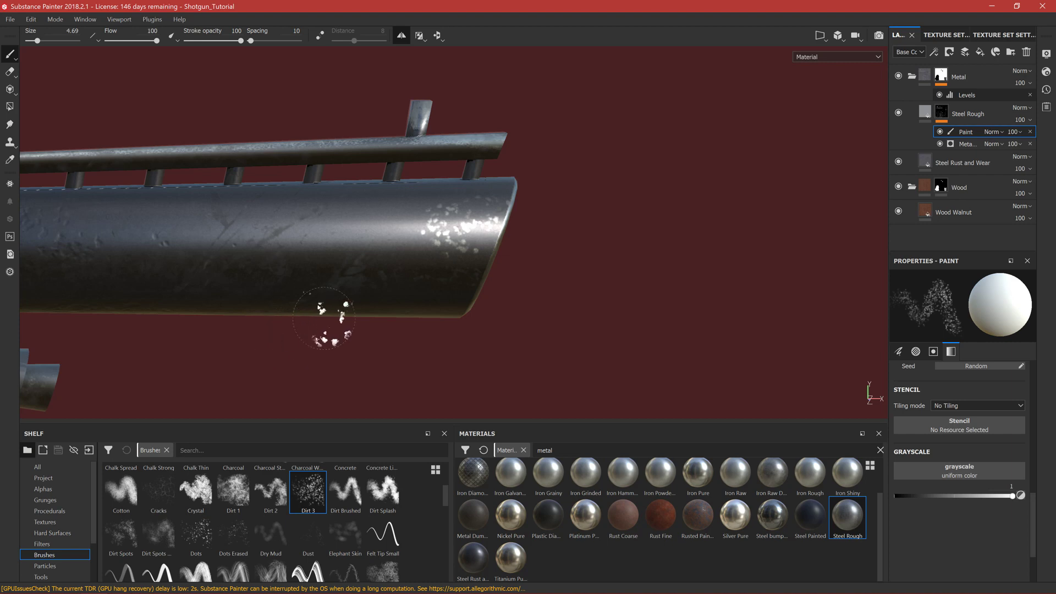
Step: Stamp finer worn speckles on the muzzle end and along the barrel with the Dirt Spots brush at size 12.75
{"action": "left_click", "coordinate": [121, 533]}
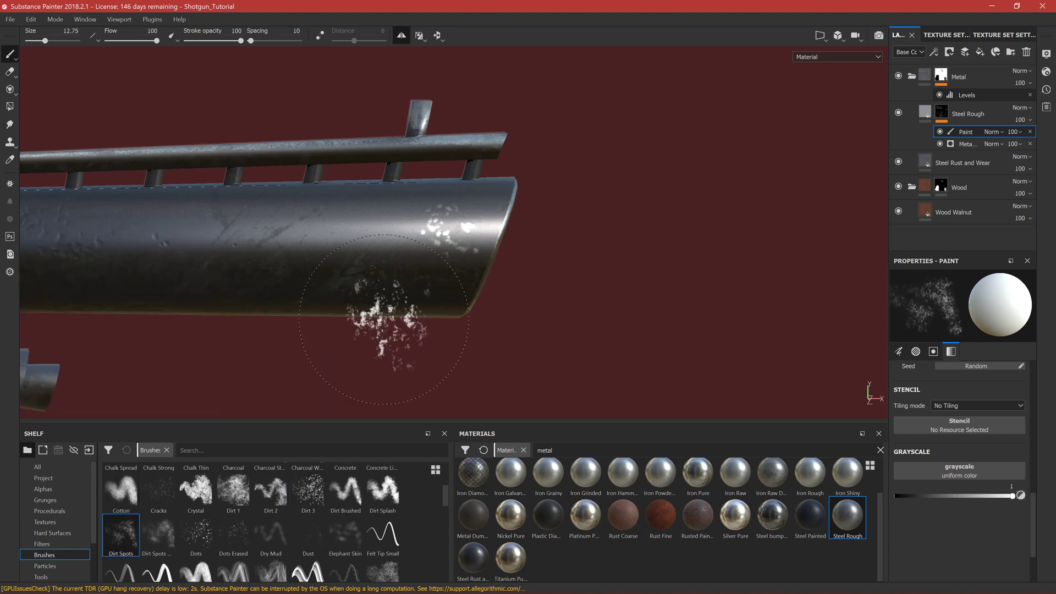
{"action": "left_click", "coordinate": [465, 234]}
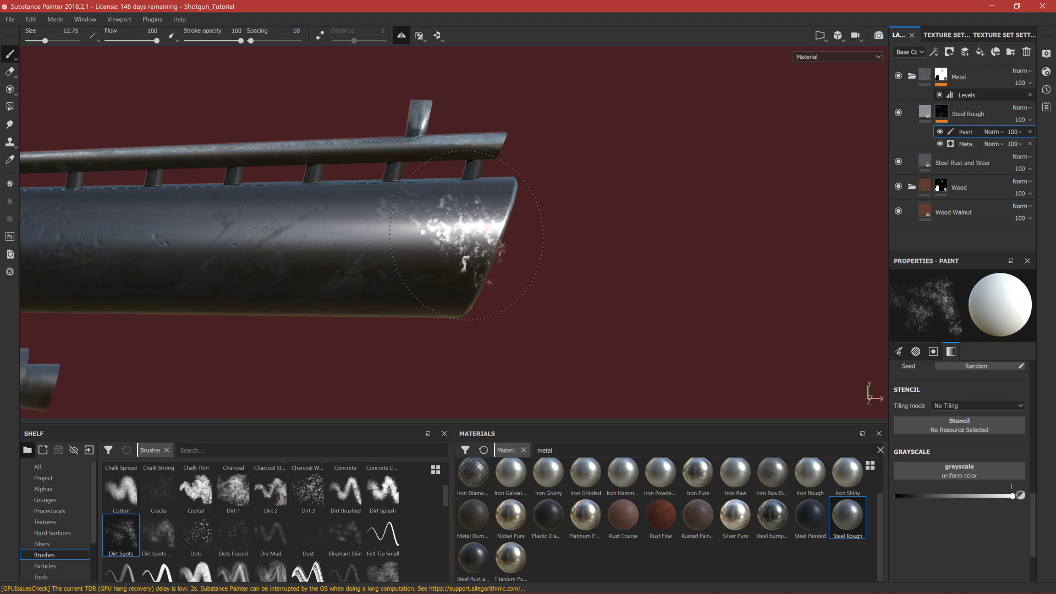
{"action": "scroll", "coordinate": [370, 310], "scroll_direction": "down", "scroll_amount": 4}
{"action": "middle_click_drag", "start_coordinate": [253, 279], "coordinate": [434, 221], "text": "alt"}
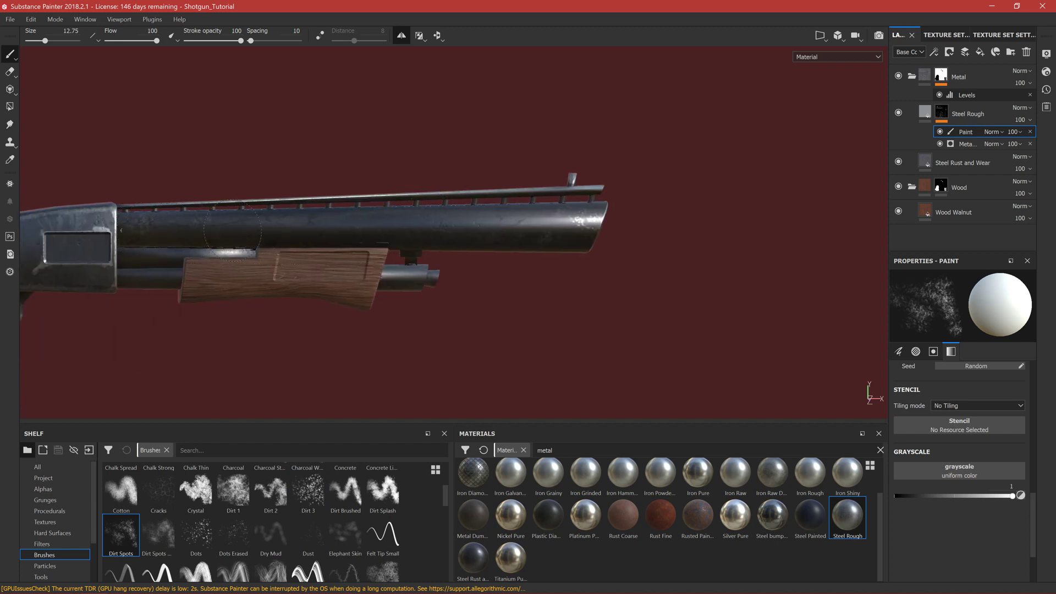
{"action": "left_click", "coordinate": [403, 238]}
{"action": "middle_click_drag", "start_coordinate": [111, 320], "coordinate": [230, 309], "text": "alt"}
{"action": "scroll", "coordinate": [183, 270], "scroll_direction": "up", "scroll_amount": 4}
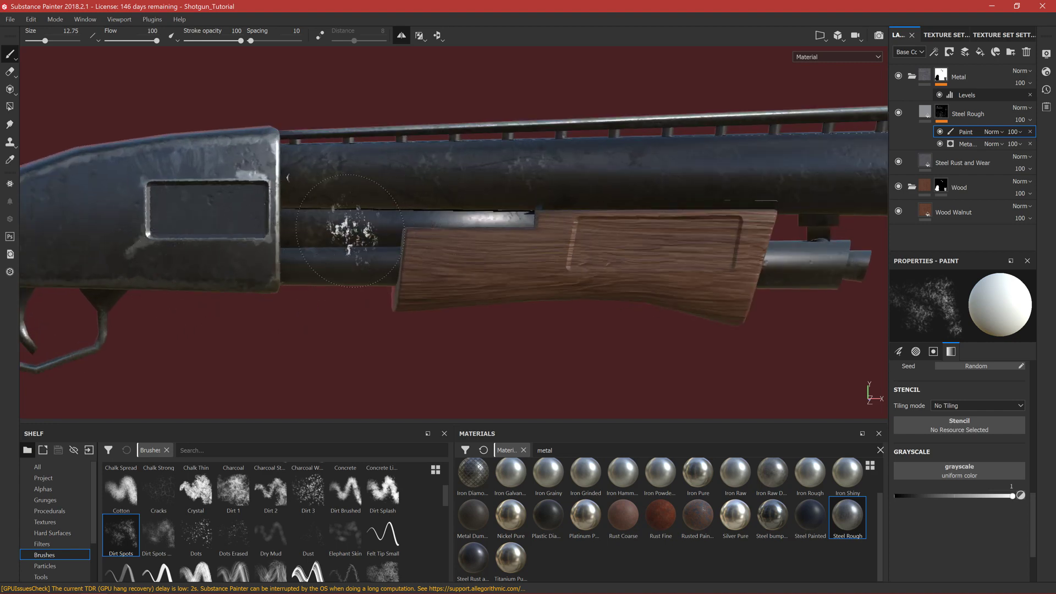
Step: Set the Dirt Spots brush size to 7.13 and lower its grayscale to 0.1789 for subtler wear
{"action": "right_click_drag", "start_coordinate": [324, 254], "coordinate": [300, 254], "text": "ctrl"}
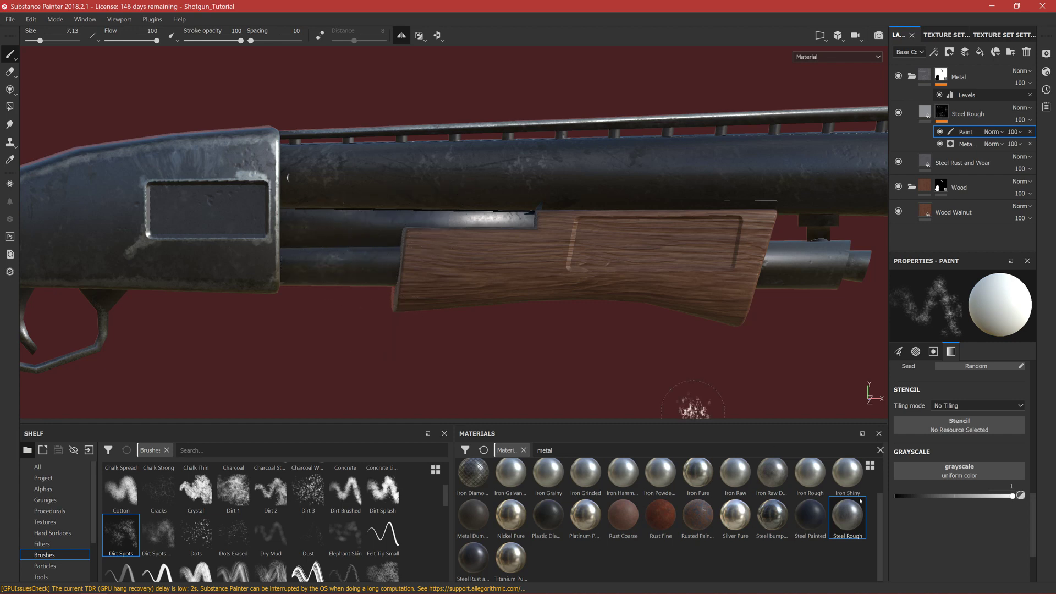
{"action": "left_click", "coordinate": [955, 497]}
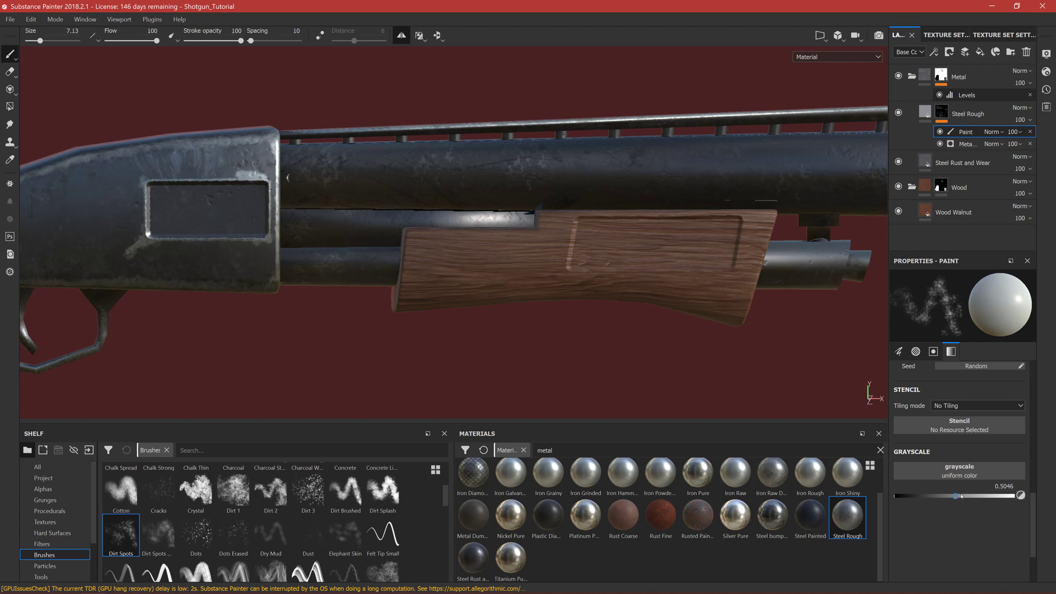
{"action": "left_click", "coordinate": [936, 497]}
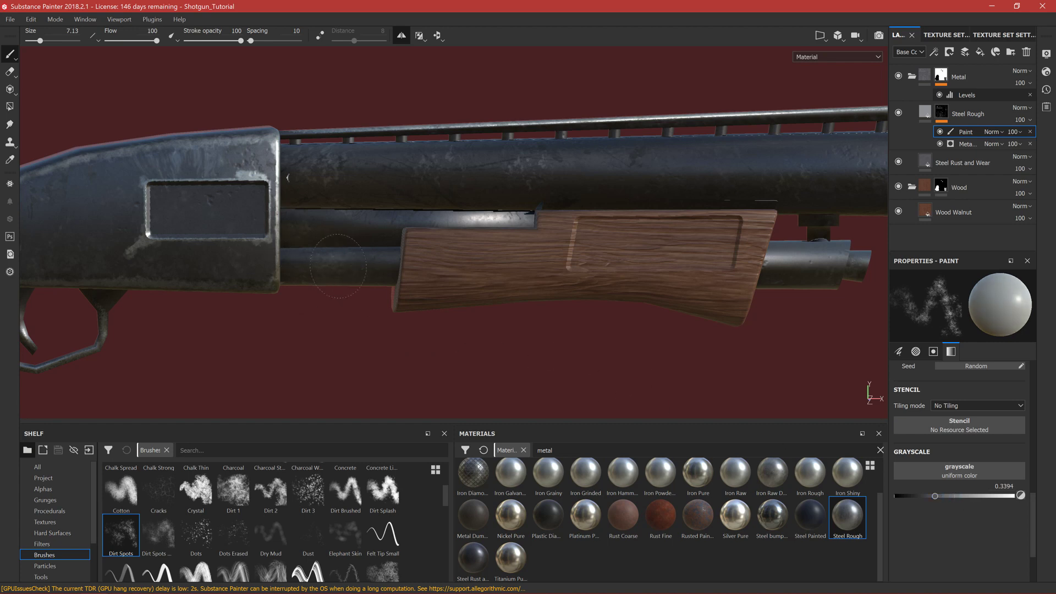
{"action": "left_click", "coordinate": [916, 496]}
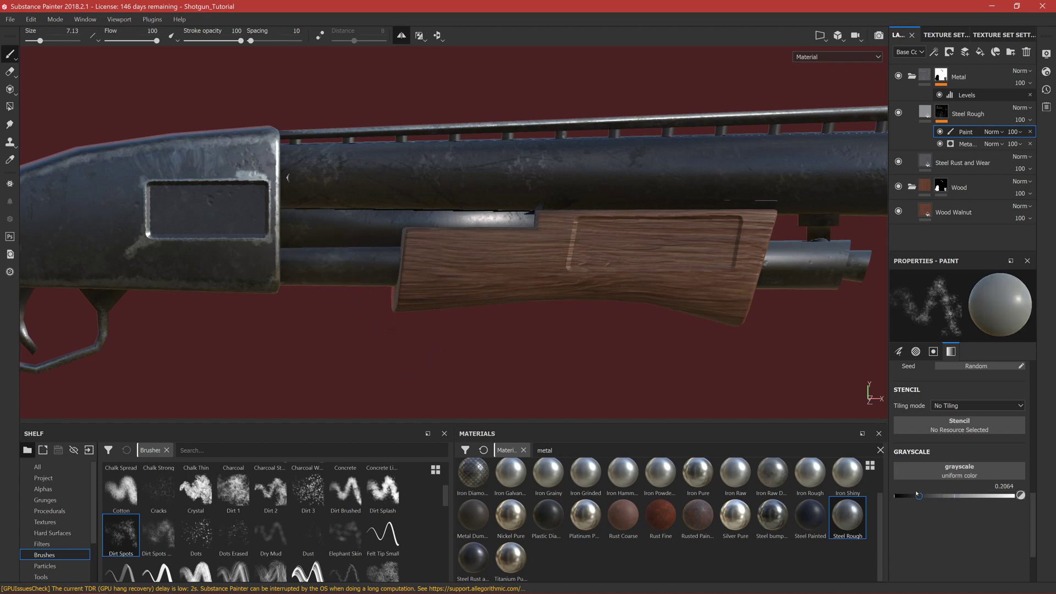
Step: Set the paint grayscale to 0 and the brush size to 4.8 for removing wear at the stock's metal butt plate
{"action": "scroll", "coordinate": [327, 272], "scroll_direction": "down", "scroll_amount": 5}
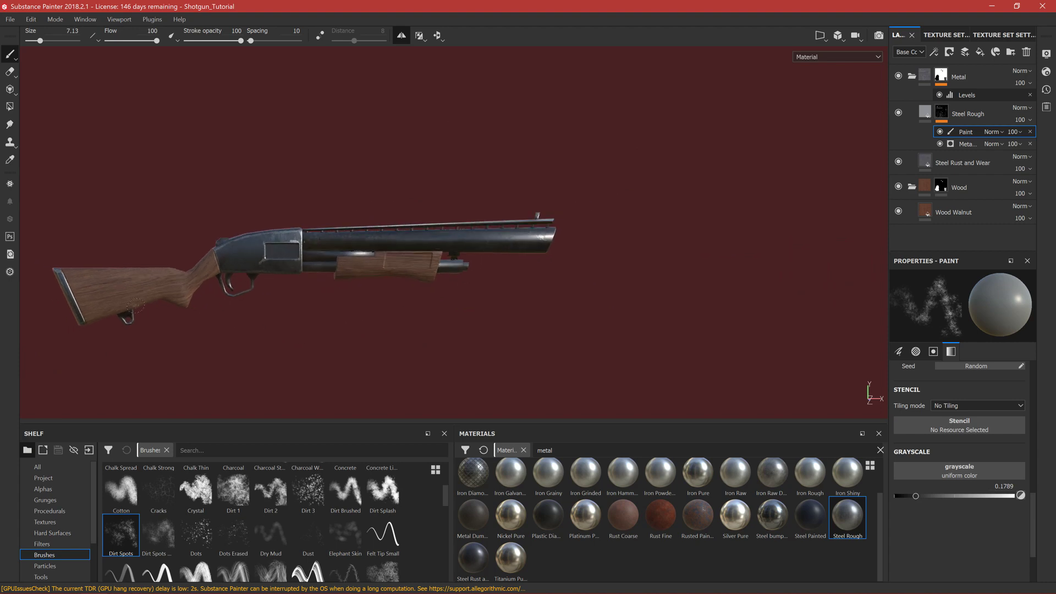
{"action": "scroll", "coordinate": [113, 301], "scroll_direction": "up", "scroll_amount": 5}
{"action": "mouse_move", "coordinate": [239, 304]}
{"action": "middle_mouse_down"}
{"action": "mouse_move", "coordinate": [412, 273]}
{"action": "mouse_move", "coordinate": [373, 308]}
{"action": "mouse_move", "coordinate": [322, 330]}
{"action": "middle_mouse_up"}
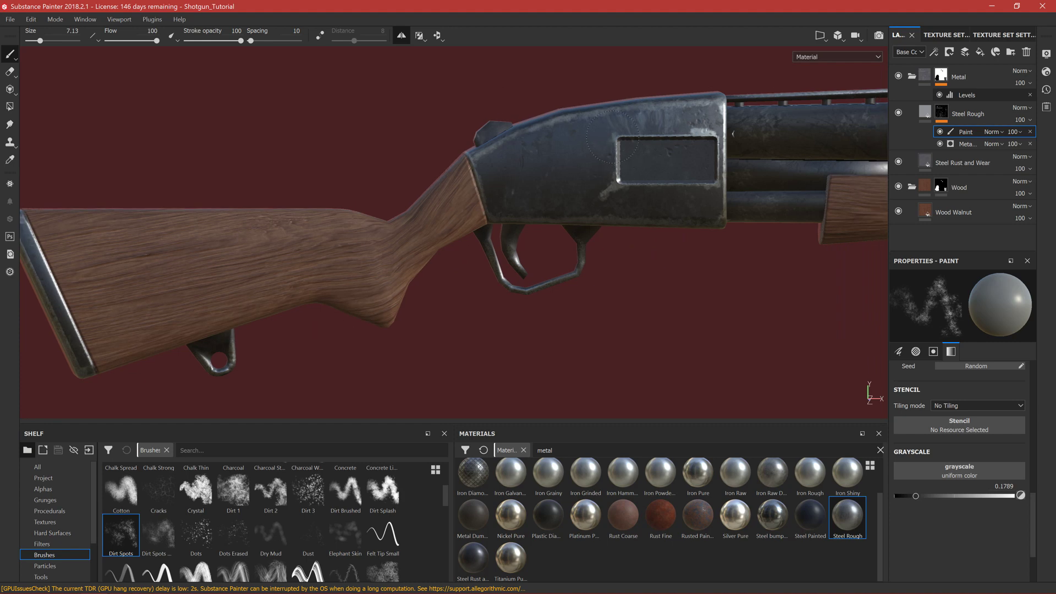
{"action": "mouse_move", "coordinate": [297, 306]}
{"action": "middle_mouse_down"}
{"action": "mouse_move", "coordinate": [572, 317]}
{"action": "mouse_move", "coordinate": [567, 283]}
{"action": "middle_mouse_up"}
{"action": "scroll", "coordinate": [566, 283], "scroll_direction": "up", "scroll_amount": 1}
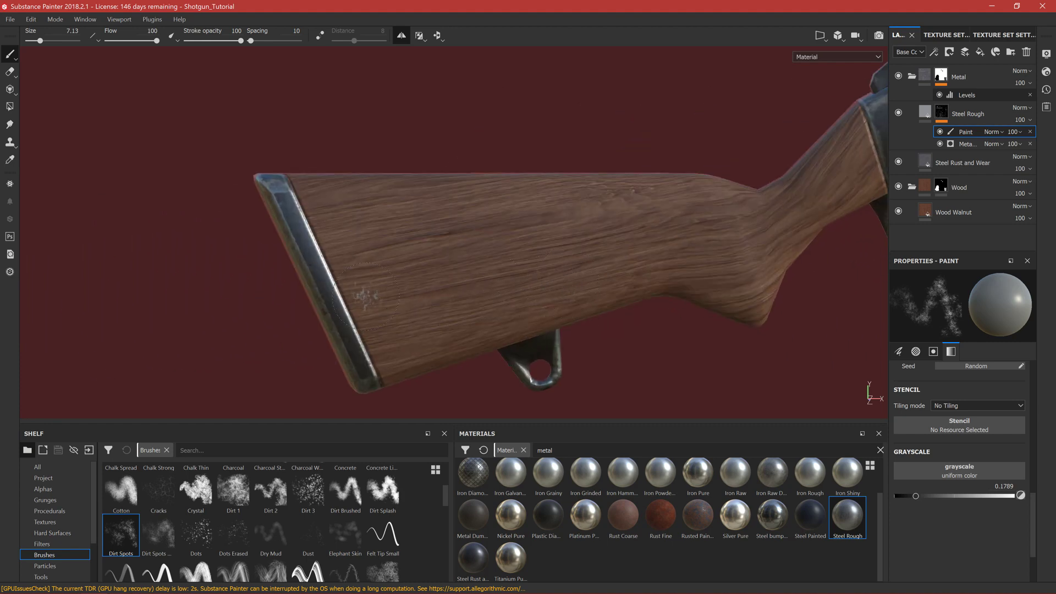
{"action": "scroll", "coordinate": [360, 292], "scroll_direction": "up", "scroll_amount": 3}
{"action": "middle_click_drag", "start_coordinate": [307, 277], "coordinate": [303, 191]}
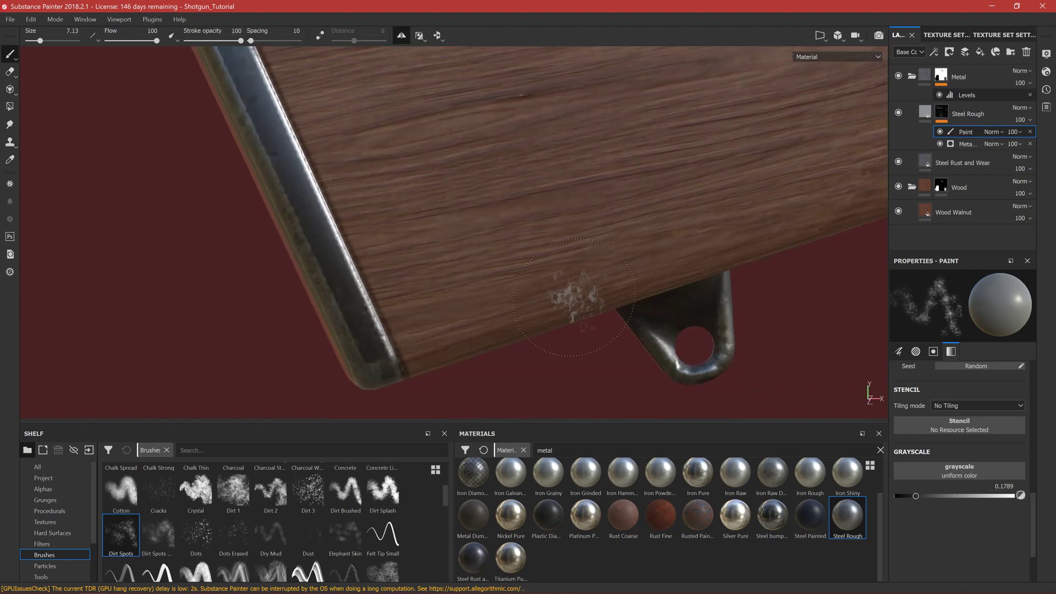
{"action": "left_click_drag", "start_coordinate": [916, 496], "coordinate": [896, 496]}
{"action": "middle_click_drag", "start_coordinate": [340, 208], "coordinate": [353, 319], "text": "alt"}
{"action": "right_click_drag", "start_coordinate": [258, 170], "coordinate": [136, 88], "text": "ctrl"}
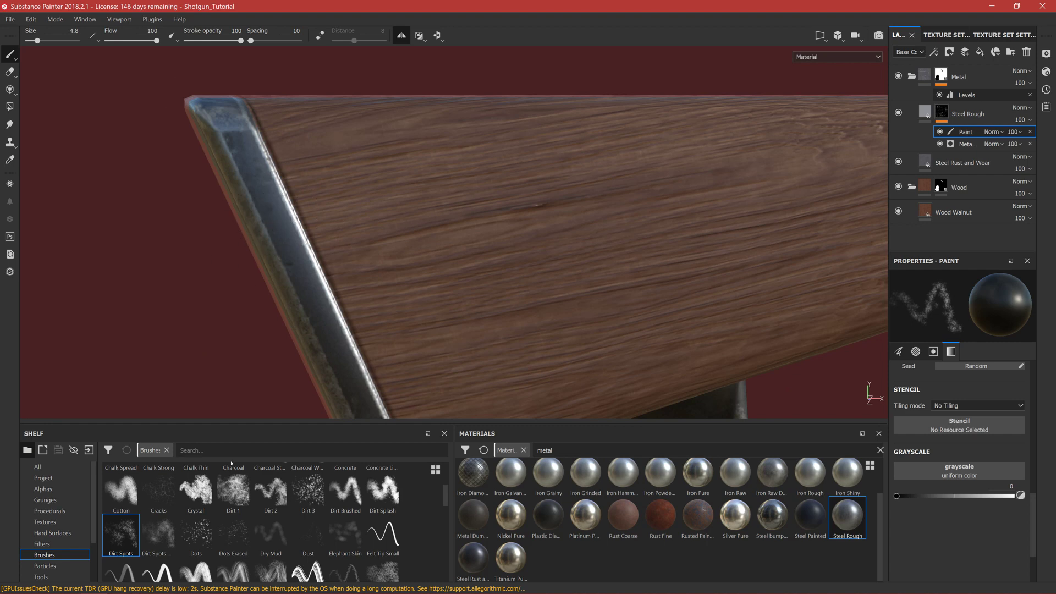
Step: Choose the Dirt 1 brush and set its size to 1.33 for fine work on the butt plate
{"action": "scroll", "coordinate": [212, 531], "scroll_direction": "up", "scroll_amount": 3}
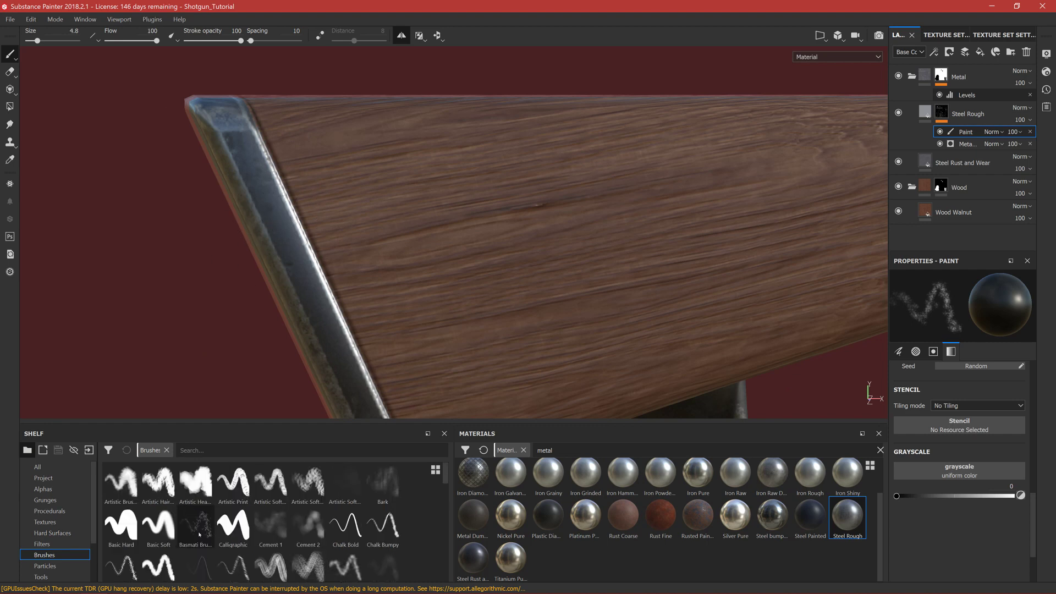
{"action": "scroll", "coordinate": [199, 534], "scroll_direction": "down", "scroll_amount": 3}
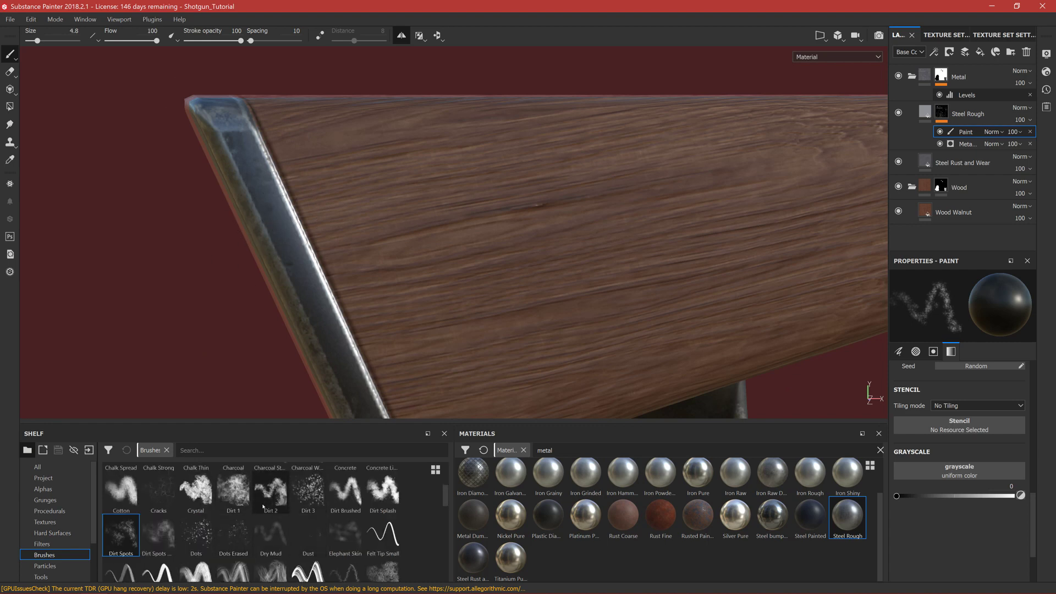
{"action": "left_click", "coordinate": [233, 490]}
{"action": "mouse_move", "coordinate": [132, 181]}
{"action": "left_mouse_down"}
{"action": "mouse_move", "coordinate": [181, 137]}
{"action": "mouse_move", "coordinate": [286, 126]}
{"action": "mouse_move", "coordinate": [241, 186]}
{"action": "left_mouse_up"}
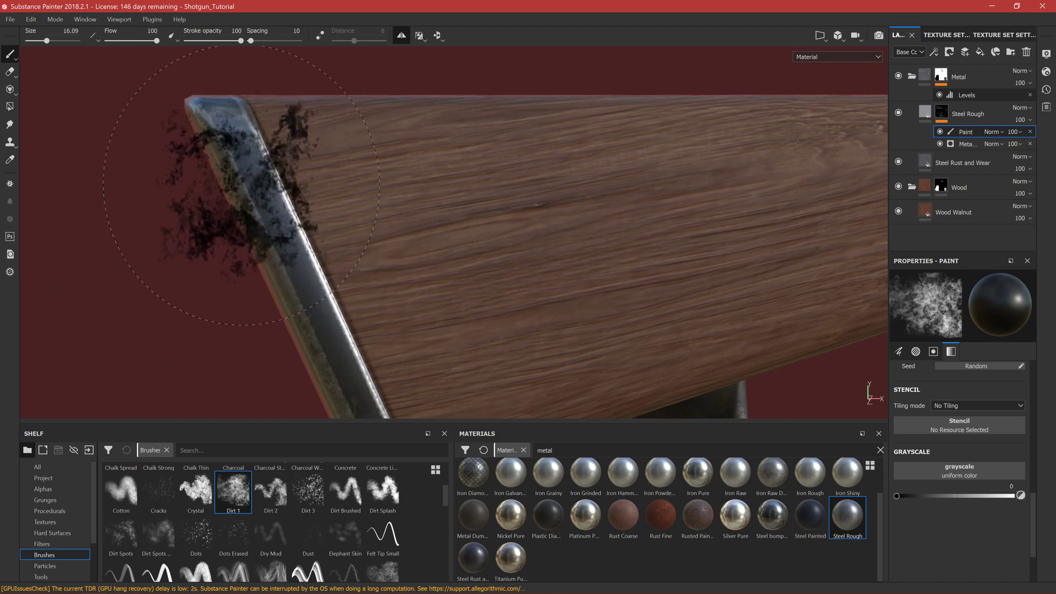
{"action": "key", "text": "ctrl+z"}
{"action": "key", "text": "ctrl+z"}
{"action": "key", "text": "ctrl+z"}
{"action": "key", "text": "ctrl+z"}
{"action": "right_click_drag", "start_coordinate": [241, 185], "coordinate": [132, 116], "text": "ctrl"}
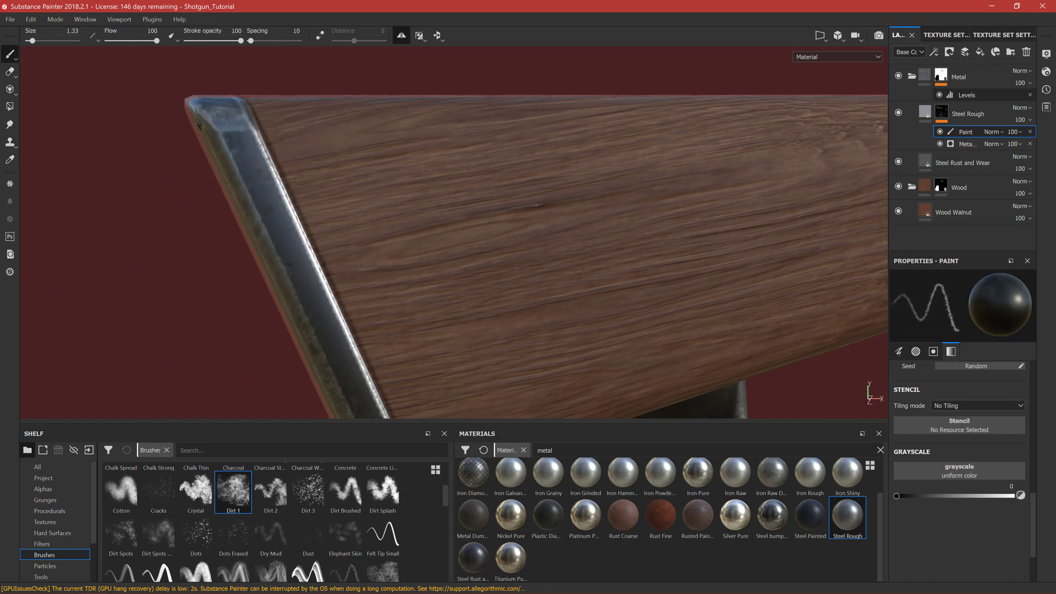
Step: Paint straight black Dirt 1 strokes along the length of the butt plate to tone down its edge wear
{"action": "key", "text": "shift"}
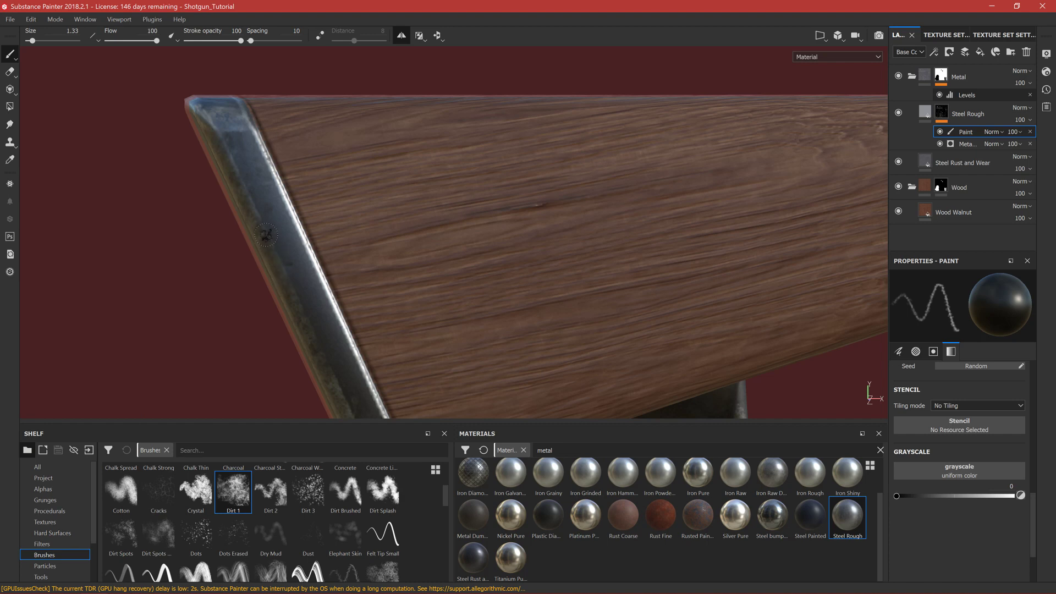
{"action": "middle_click_drag", "start_coordinate": [292, 273], "coordinate": [237, 179], "text": "alt"}
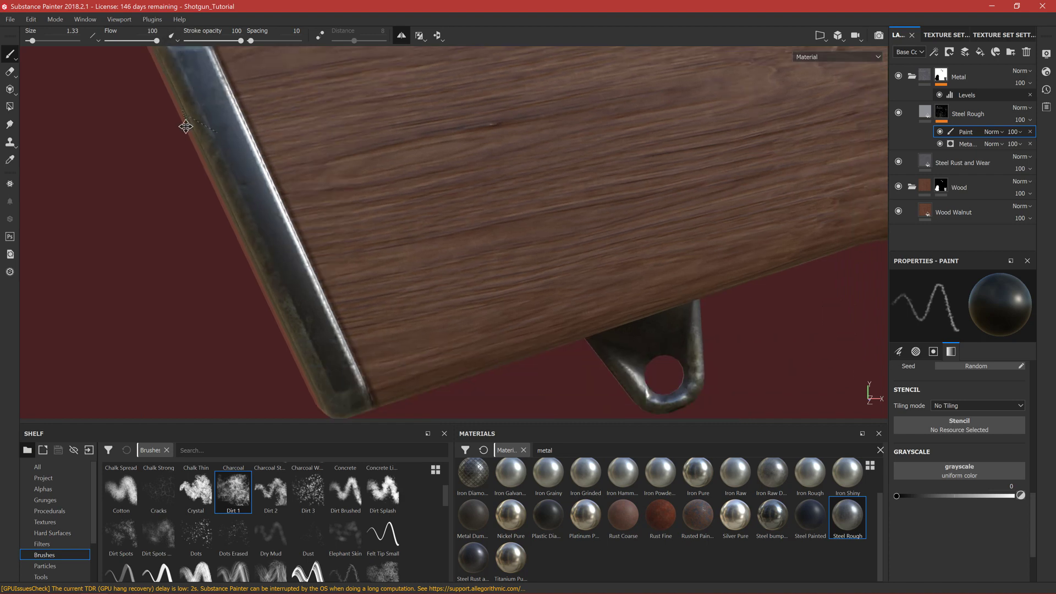
{"action": "middle_click_drag", "start_coordinate": [184, 150], "coordinate": [184, 192], "text": "alt"}
{"action": "scroll", "coordinate": [188, 165], "scroll_direction": "up", "scroll_amount": 2}
{"action": "scroll", "coordinate": [184, 130], "scroll_direction": "down", "scroll_amount": 3}
{"action": "scroll", "coordinate": [194, 195], "scroll_direction": "up", "scroll_amount": 1}
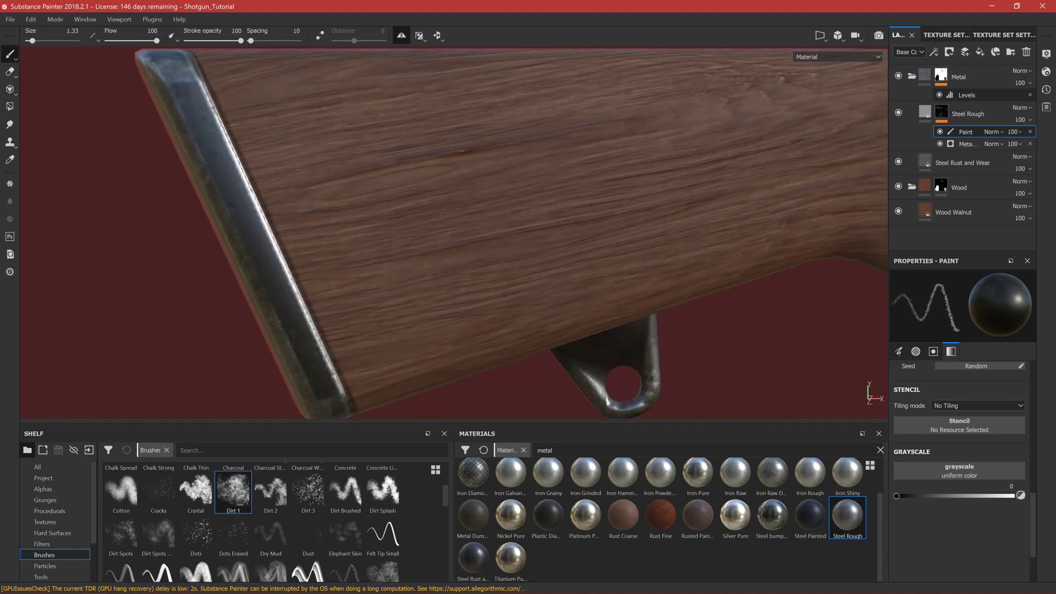
{"action": "key", "text": "shift"}
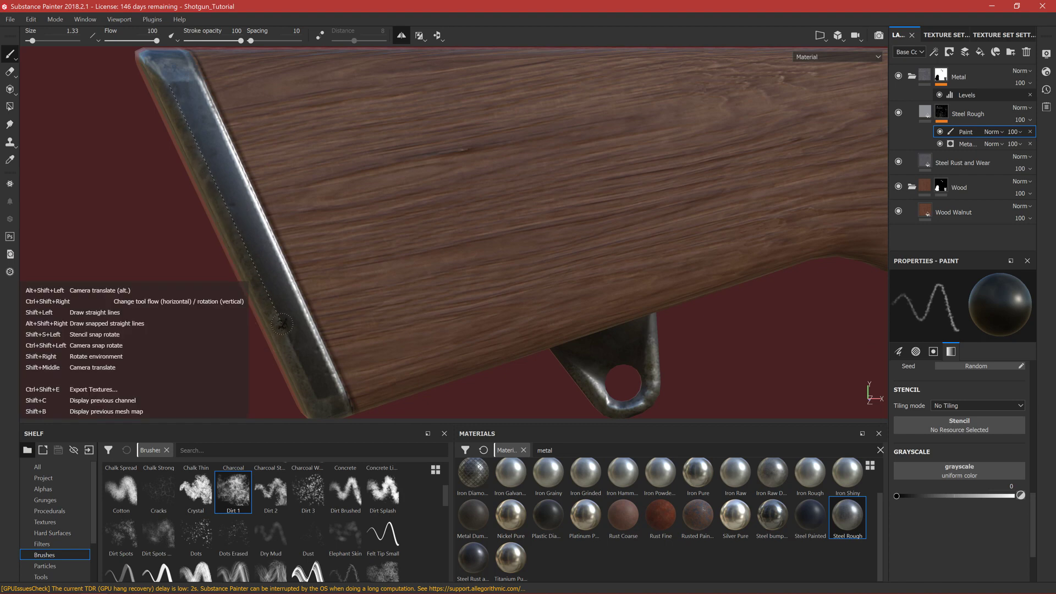
{"action": "left_click", "coordinate": [284, 323], "text": "shift"}
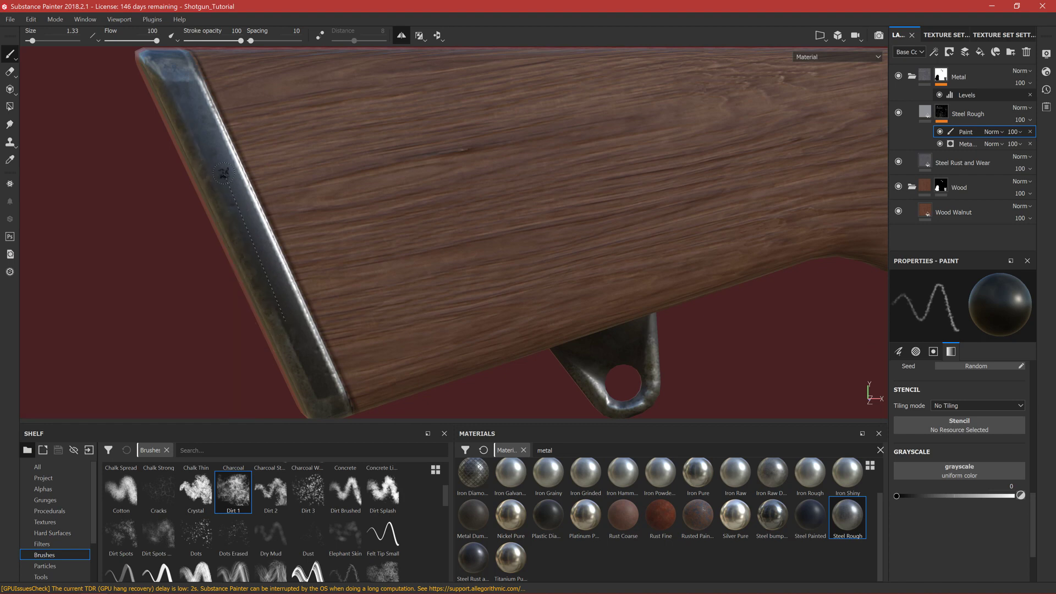
{"action": "left_click", "coordinate": [194, 135], "text": "shift"}
{"action": "key", "text": "shift"}
{"action": "left_click", "coordinate": [310, 390], "text": "shift"}
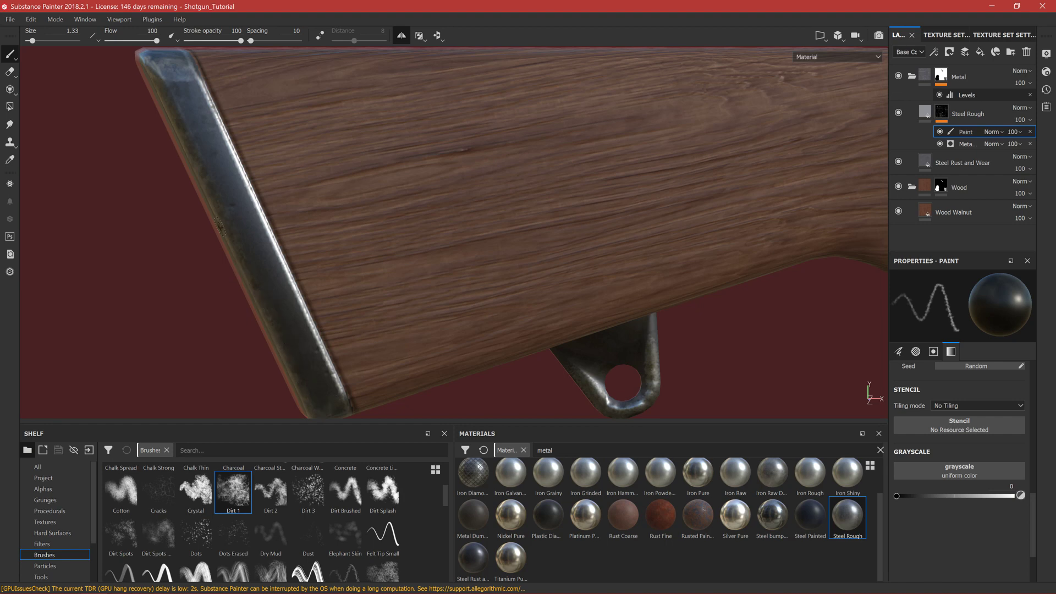
Step: Paint out some of the wear beside the hole of the sling mount beneath the stock with the Dirt 1 brush
{"action": "scroll", "coordinate": [219, 225], "scroll_direction": "down", "scroll_amount": 3}
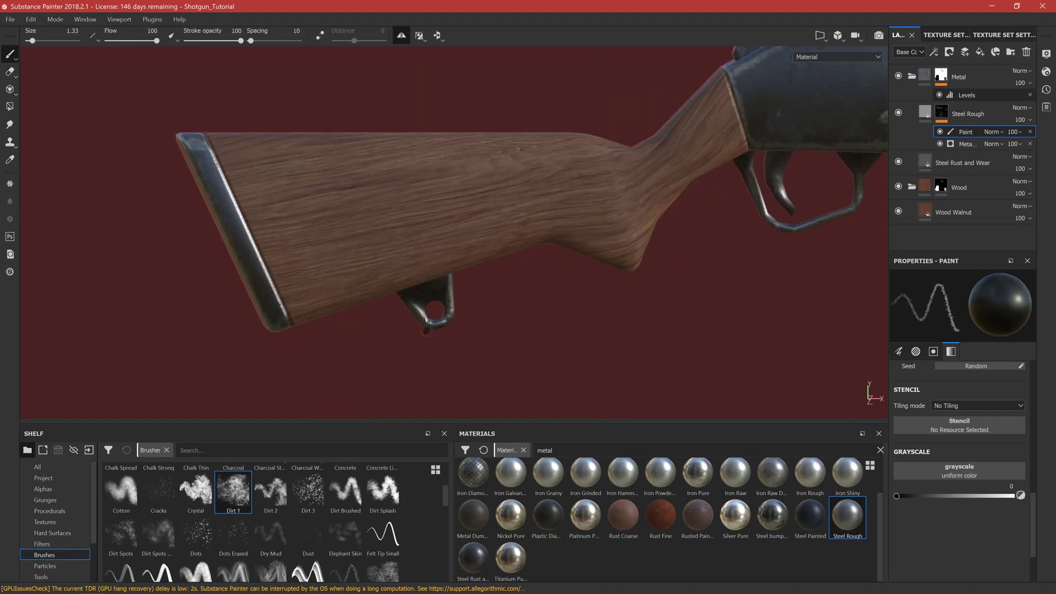
{"action": "scroll", "coordinate": [426, 330], "scroll_direction": "up", "scroll_amount": 3}
{"action": "middle_click_drag", "start_coordinate": [379, 316], "coordinate": [51, 281], "text": "alt"}
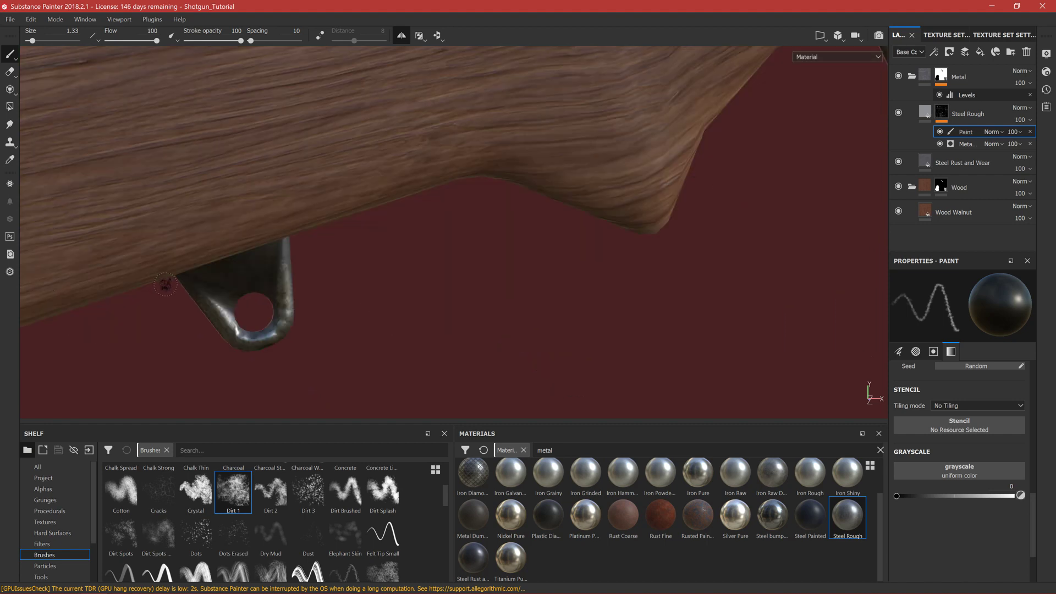
{"action": "scroll", "coordinate": [165, 285], "scroll_direction": "up", "scroll_amount": 3}
{"action": "left_click_drag", "start_coordinate": [406, 277], "coordinate": [403, 334]}
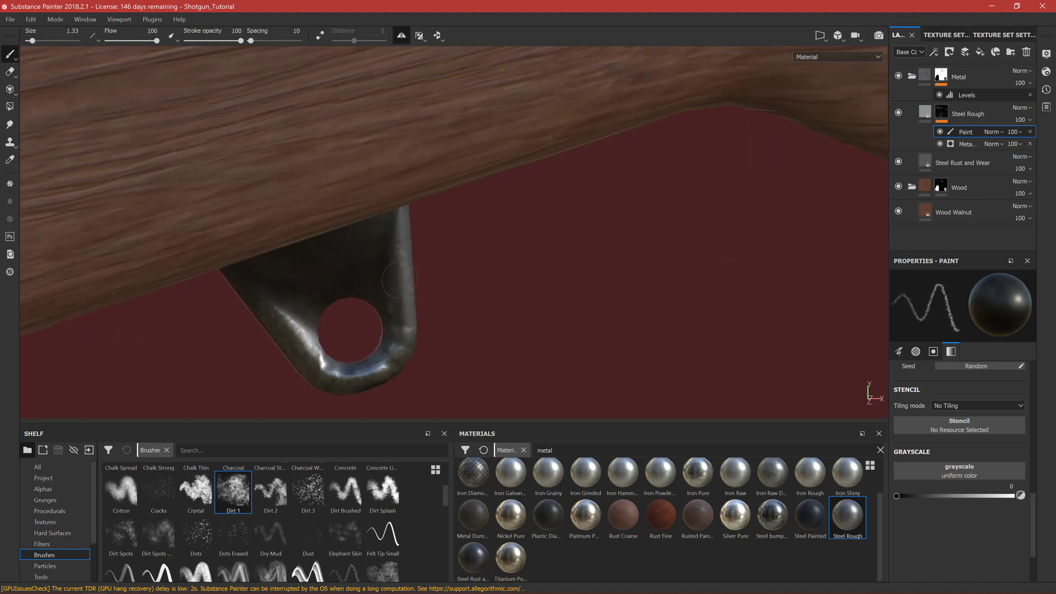
{"action": "key", "text": "ctrl+z"}
{"action": "left_click_drag", "start_coordinate": [389, 293], "coordinate": [390, 301]}
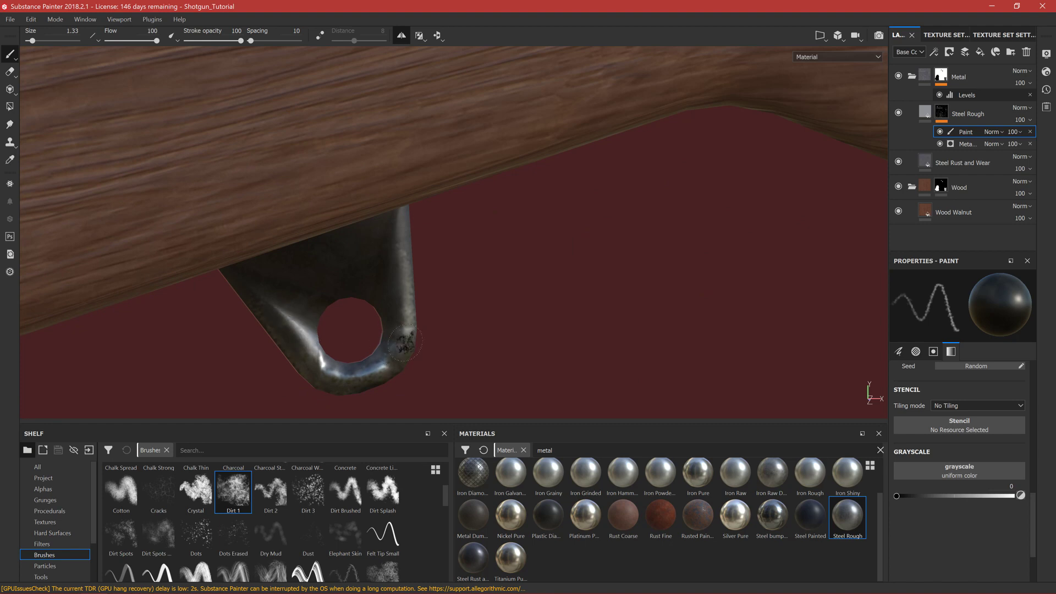
{"action": "key", "text": "f"}
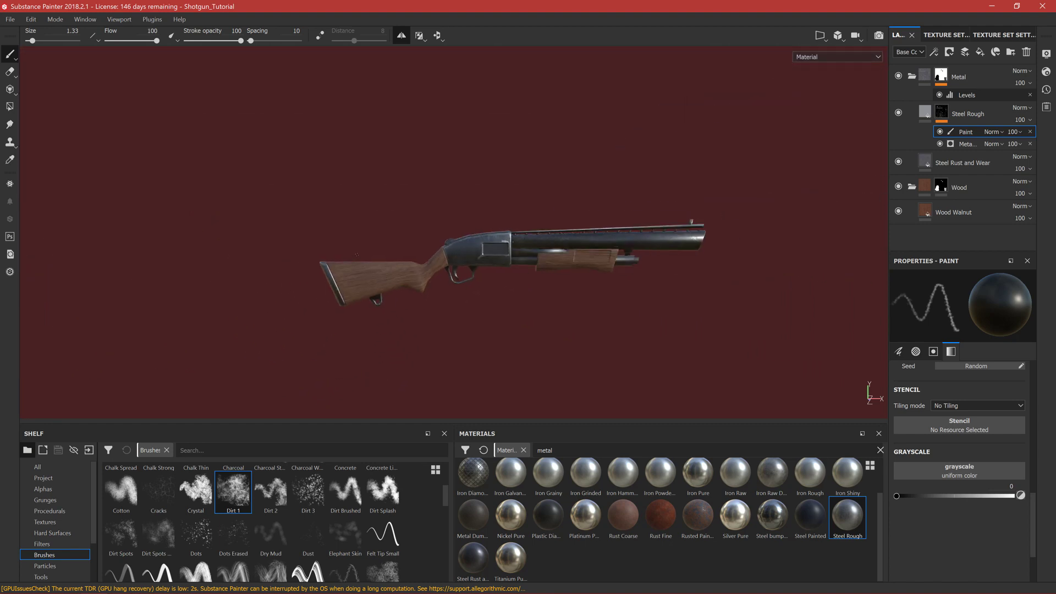
Step: Examine the wear on the front sight, the barrel rib and the rest of the shotgun from several angles
{"action": "scroll", "coordinate": [400, 278], "scroll_direction": "up", "scroll_amount": 10}
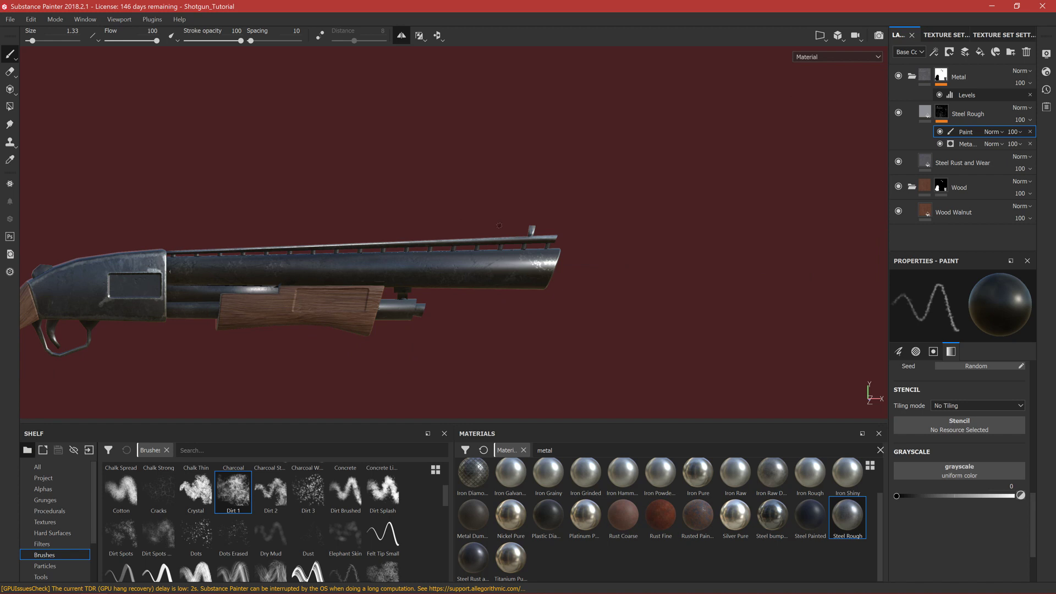
{"action": "scroll", "coordinate": [660, 226], "scroll_direction": "up", "scroll_amount": 8}
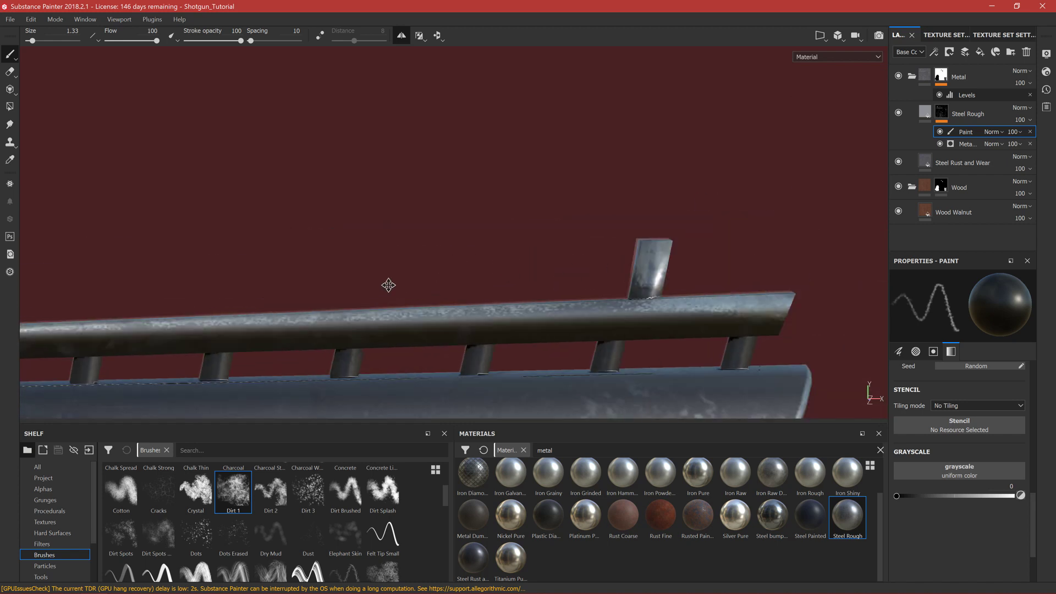
{"action": "mouse_move", "coordinate": [527, 292]}
{"action": "left_mouse_down"}
{"action": "mouse_move", "coordinate": [511, 264]}
{"action": "mouse_move", "coordinate": [509, 278]}
{"action": "mouse_move", "coordinate": [522, 264]}
{"action": "mouse_move", "coordinate": [676, 302]}
{"action": "mouse_move", "coordinate": [480, 267]}
{"action": "left_mouse_up"}
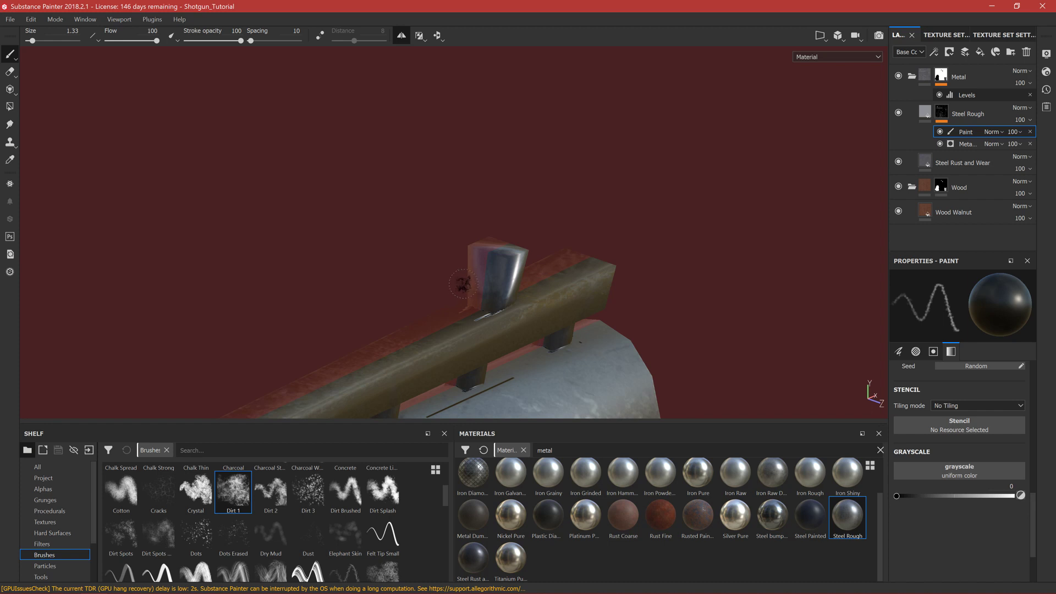
{"action": "mouse_move", "coordinate": [460, 290]}
{"action": "right_mouse_down", "text": "alt"}
{"action": "mouse_move", "coordinate": [443, 292]}
{"action": "mouse_move", "coordinate": [463, 246]}
{"action": "mouse_move", "coordinate": [413, 321]}
{"action": "mouse_move", "coordinate": [392, 290]}
{"action": "right_mouse_up", "text": "alt"}
{"action": "left_click_drag", "start_coordinate": [433, 267], "coordinate": [456, 267], "text": "alt+shift"}
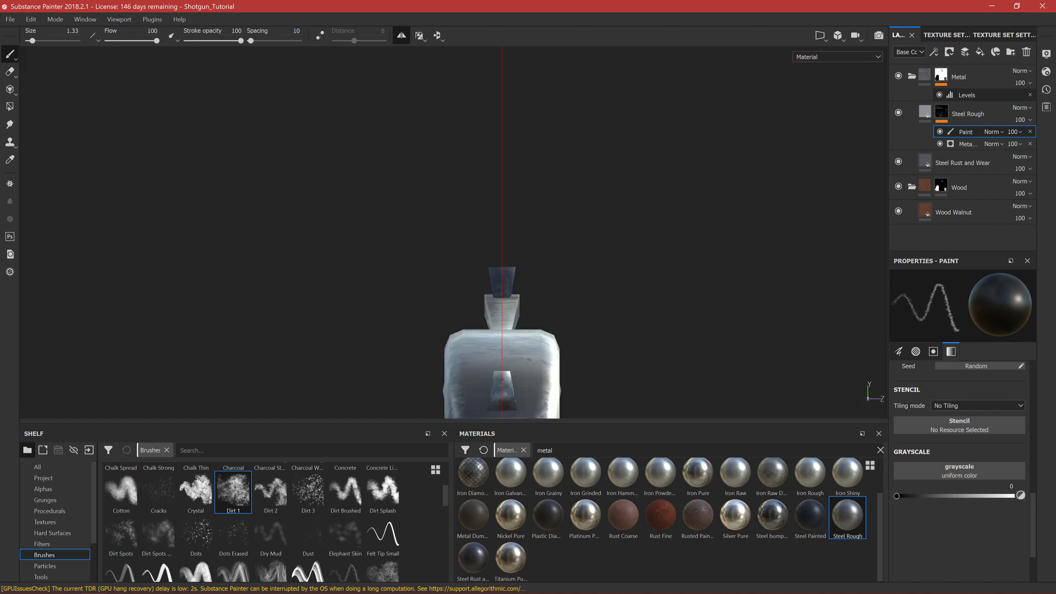
{"action": "left_click_drag", "start_coordinate": [623, 298], "coordinate": [848, 293], "text": "alt"}
{"action": "left_click_drag", "start_coordinate": [728, 307], "coordinate": [1, 307], "text": "alt"}
{"action": "right_click_drag", "start_coordinate": [495, 313], "coordinate": [472, 291], "text": "alt"}
{"action": "middle_click_drag", "start_coordinate": [472, 292], "coordinate": [569, 214], "text": "alt"}
{"action": "right_click_drag", "start_coordinate": [568, 214], "coordinate": [548, 297], "text": "alt"}
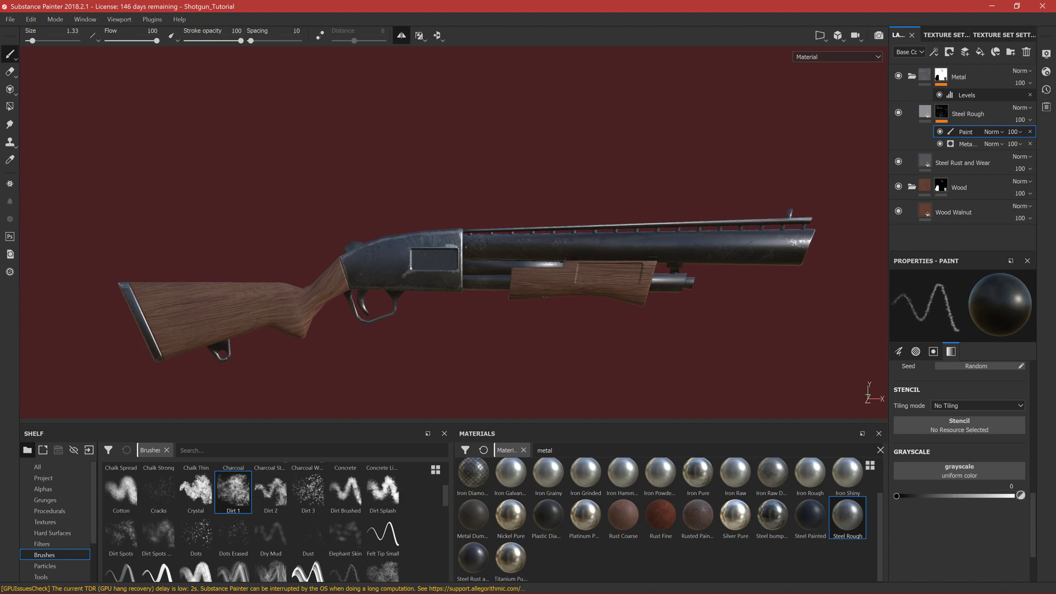
Step: Set the grayscale to 1, invert it to 0, and paint over the bright wear streak around the receiver's recessed panel
{"action": "scroll", "coordinate": [422, 277], "scroll_direction": "up", "scroll_amount": 8}
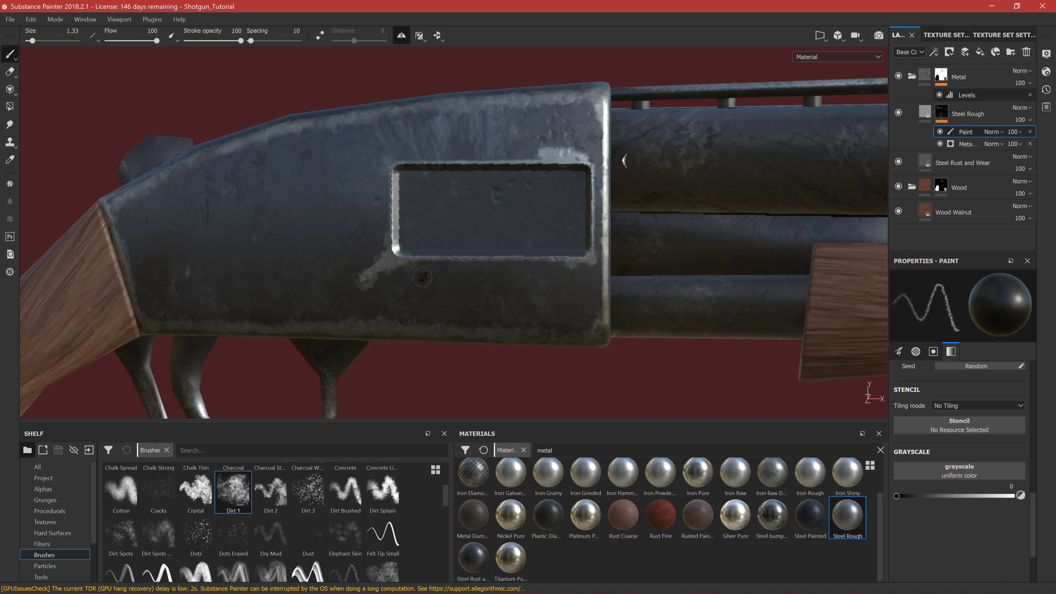
{"action": "left_click_drag", "start_coordinate": [970, 496], "coordinate": [1019, 497]}
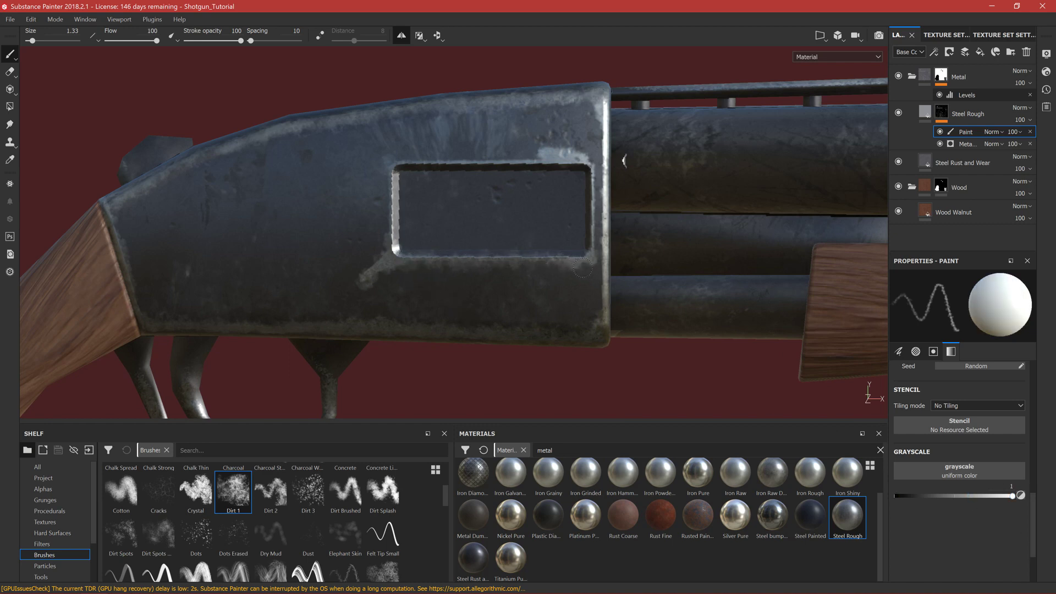
{"action": "key", "text": "x"}
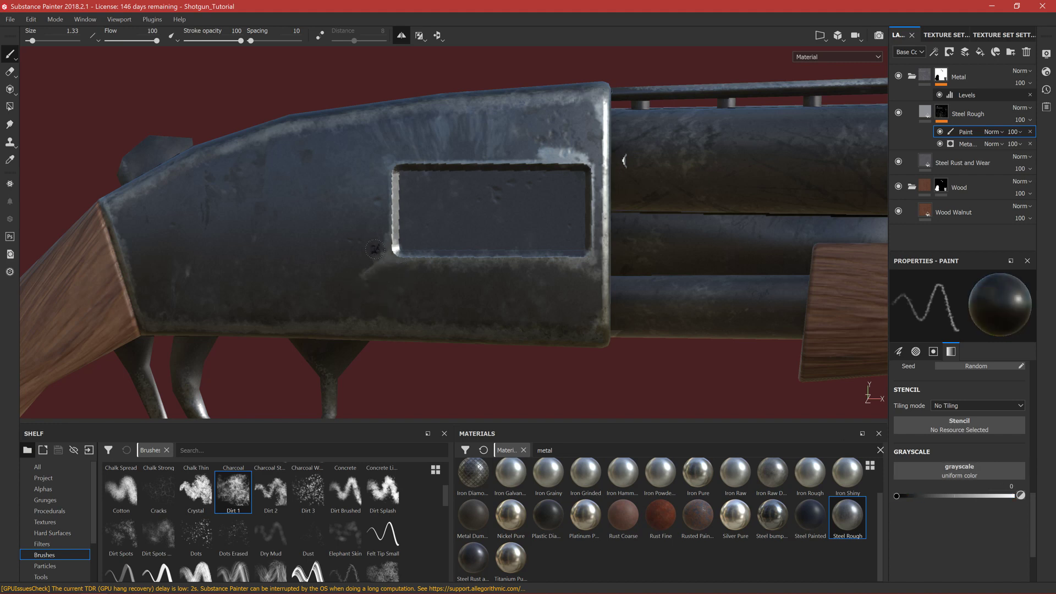
{"action": "right_click_drag", "start_coordinate": [352, 295], "coordinate": [220, 303], "text": "alt"}
{"action": "middle_click_drag", "start_coordinate": [248, 315], "coordinate": [274, 287], "text": "alt"}
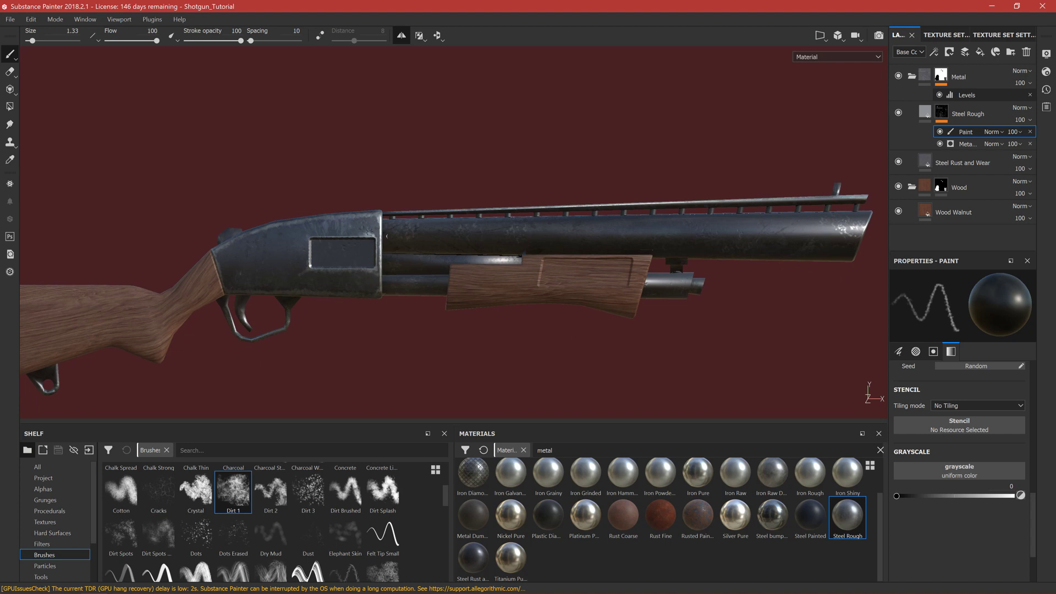
{"action": "scroll", "coordinate": [382, 355], "scroll_direction": "down", "scroll_amount": 3}
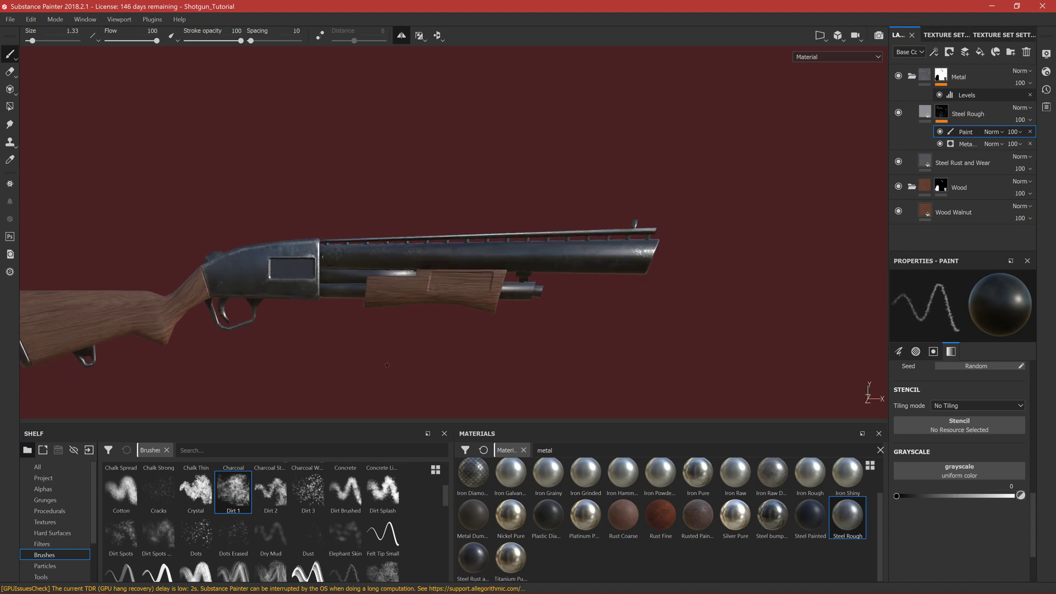